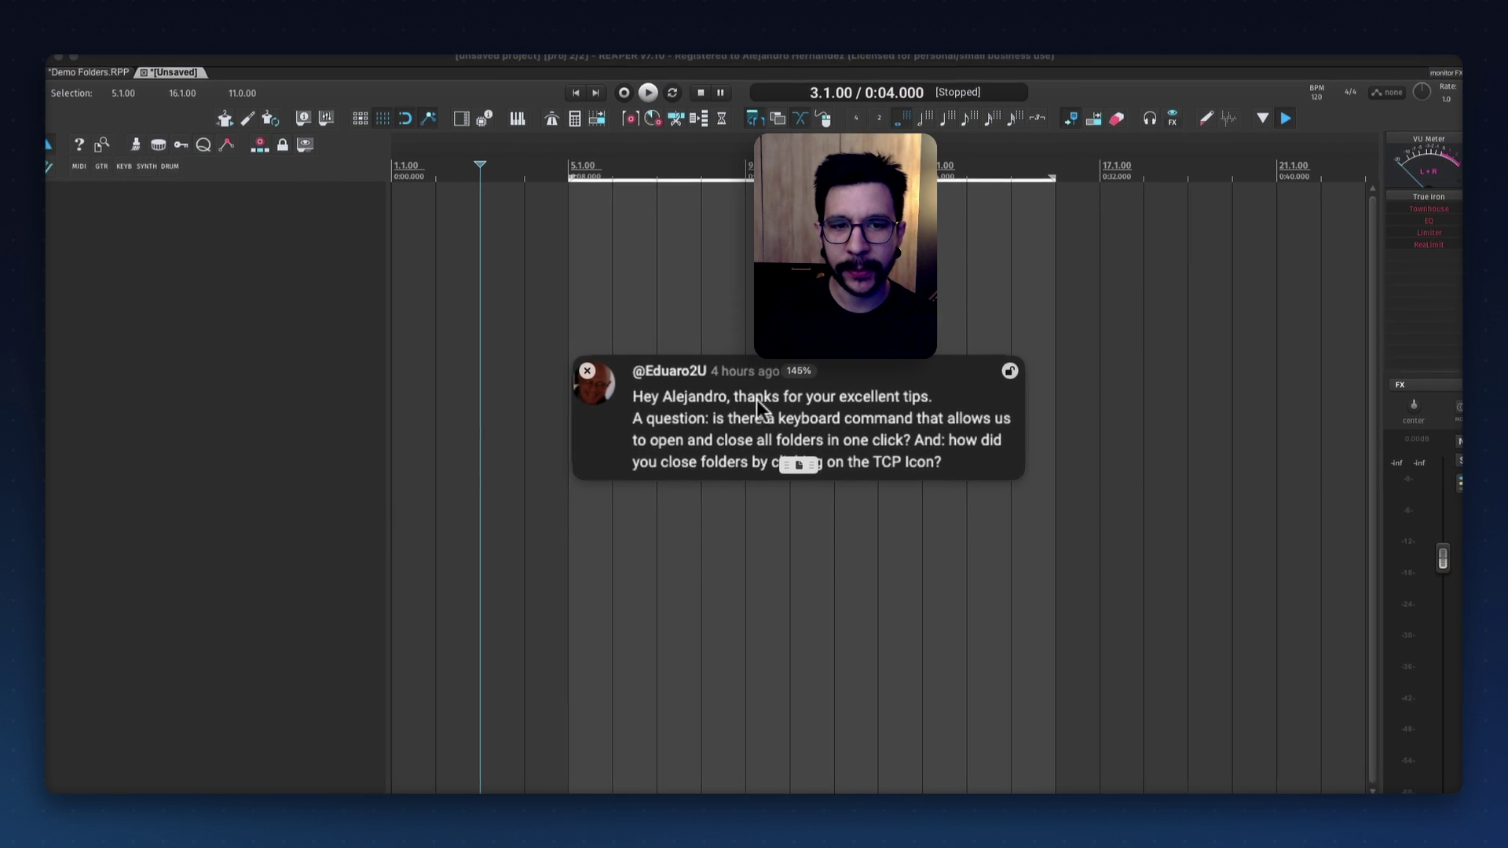
- Switch to the Demo Folders project and look over its folder tracks and items
left_click(758, 339)
left_click(572, 325)
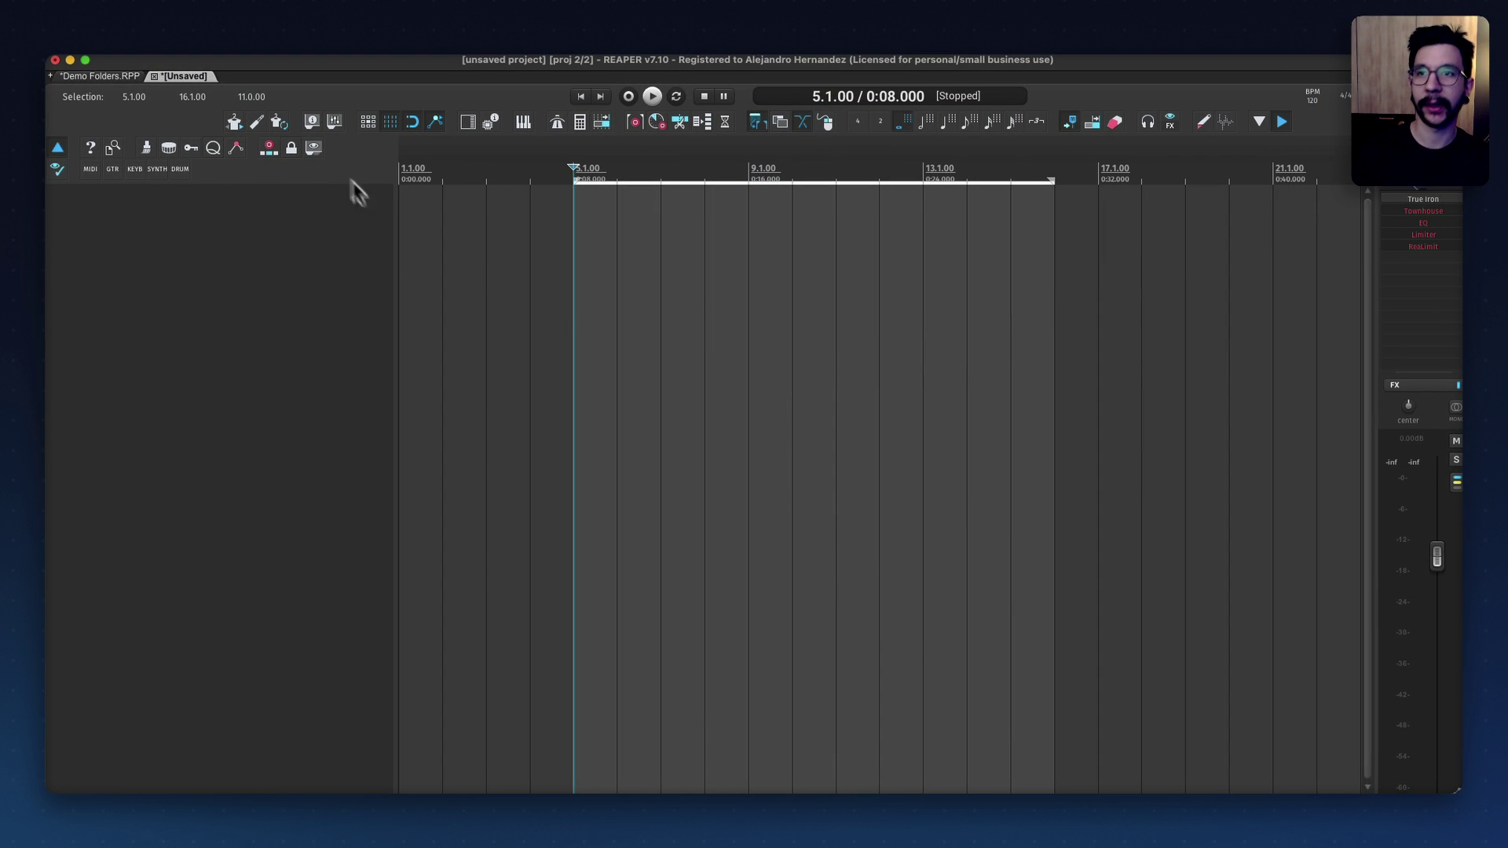
left_click(115, 78)
scroll(597, 350, "down", 3)
scroll(609, 338, "down", 1)
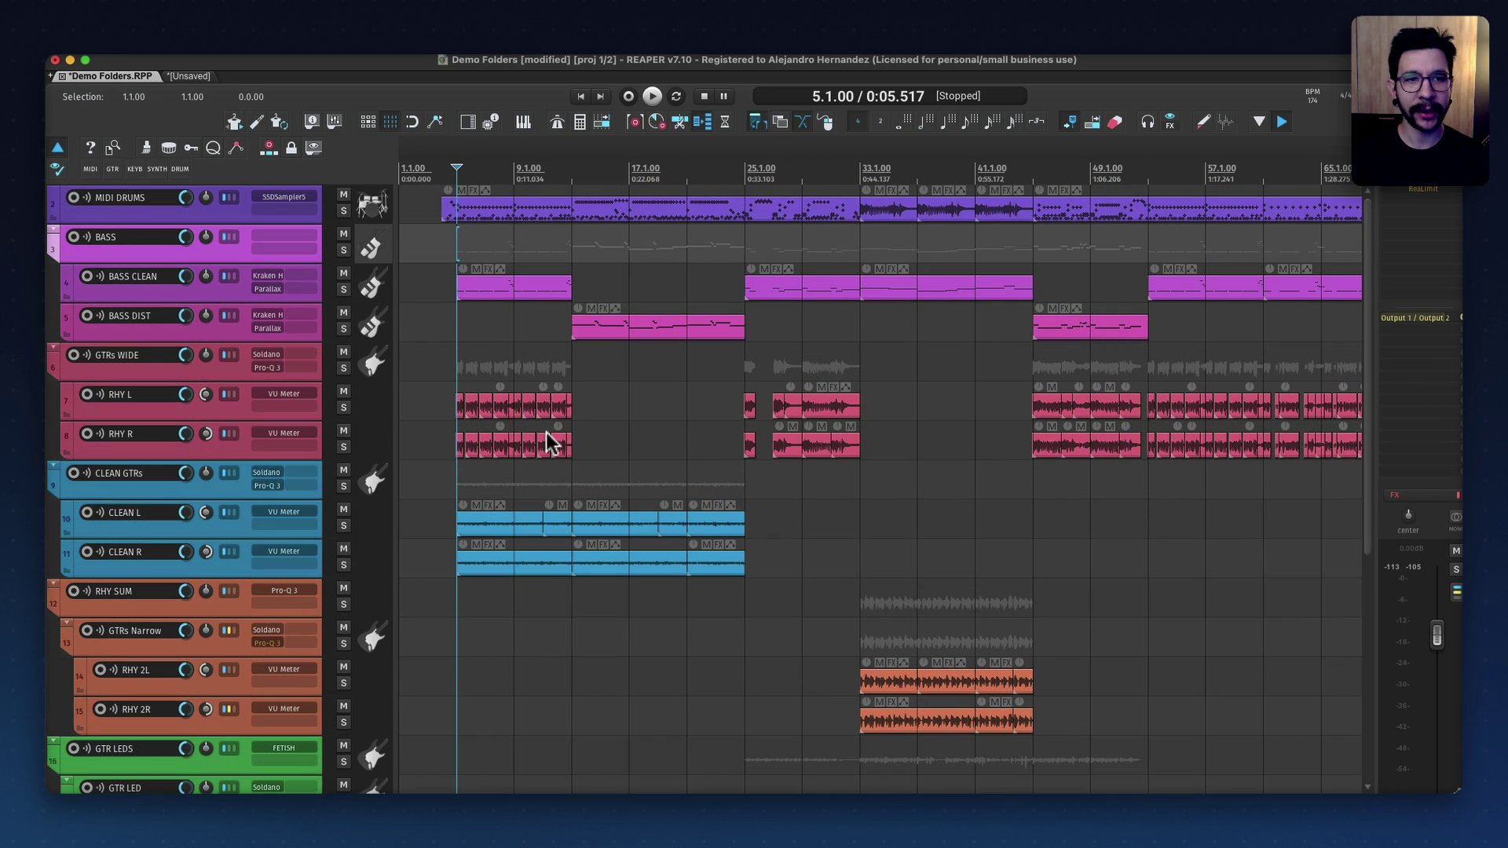
scroll(585, 448, "down", 1)
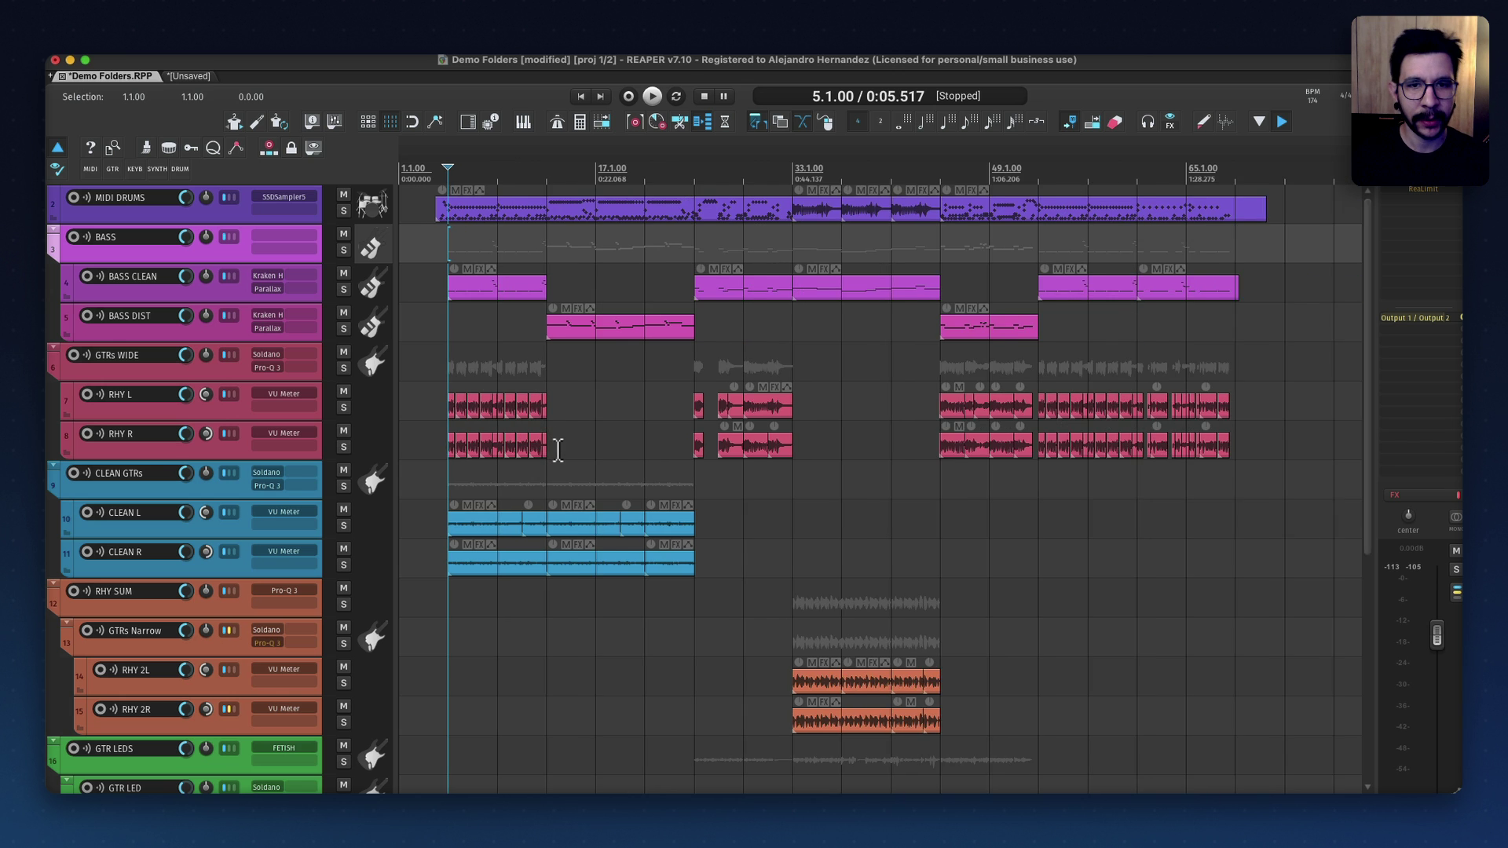
scroll(555, 445, "down", 5)
scroll(851, 511, "up", 4)
scroll(492, 367, "up", 2)
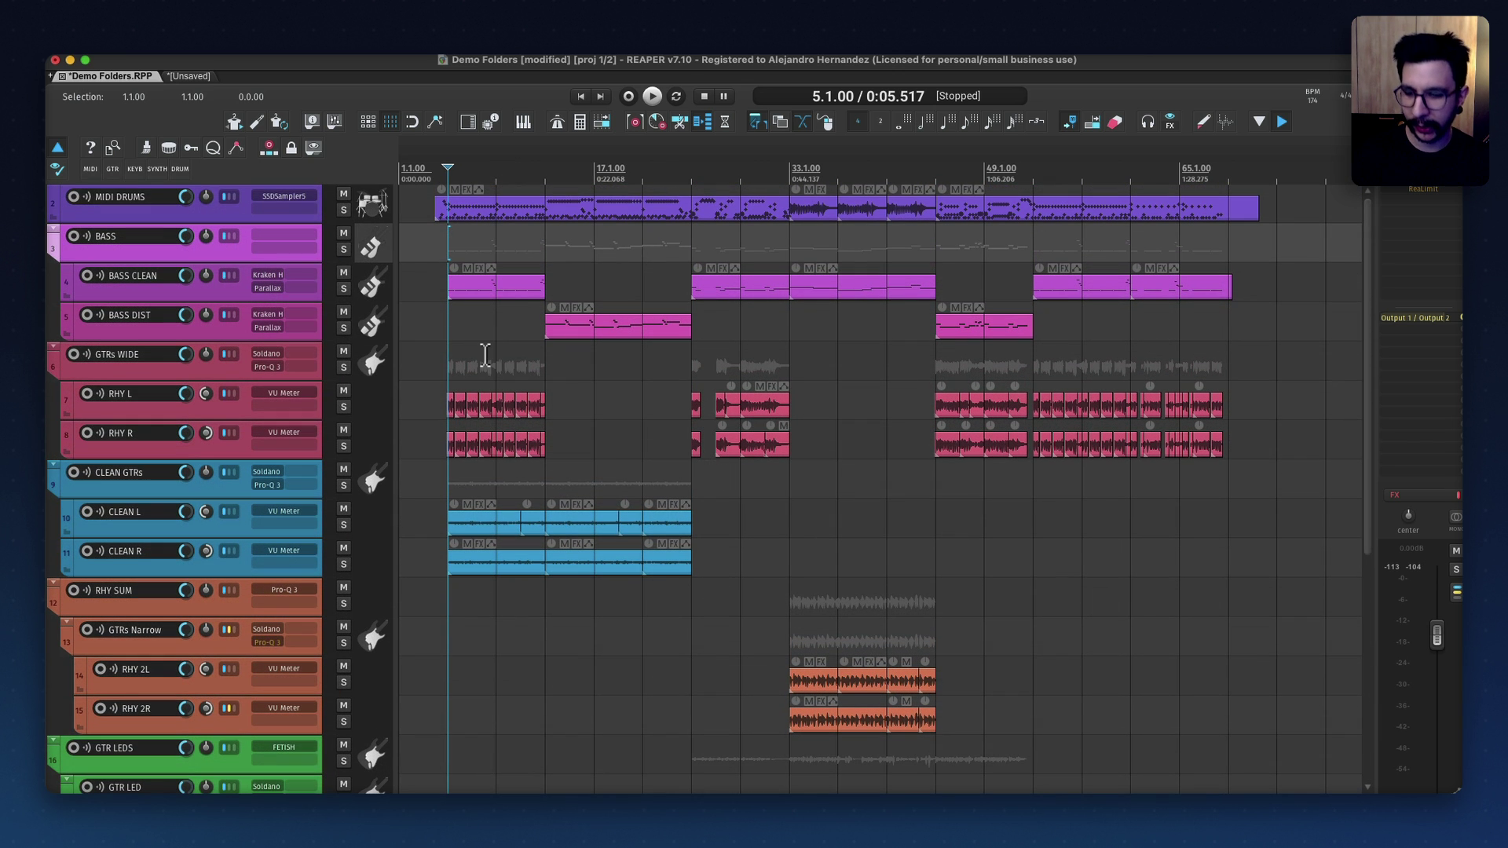
scroll(535, 343, "down", 1)
scroll(582, 303, "up", 1)
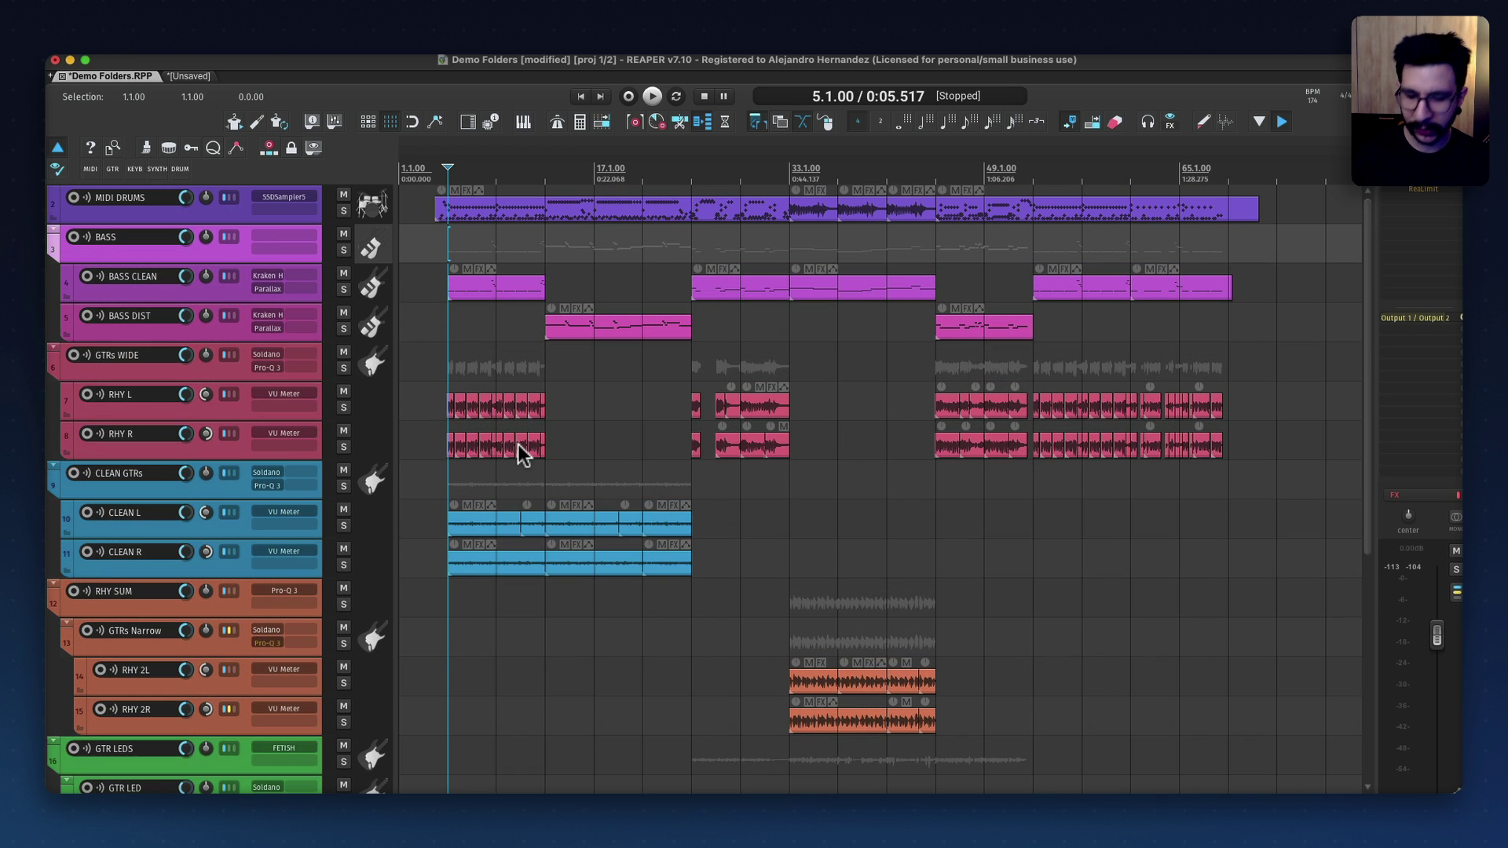
- Collapse all folder tracks in the project and expand them again, repeating the toggle
key("f")
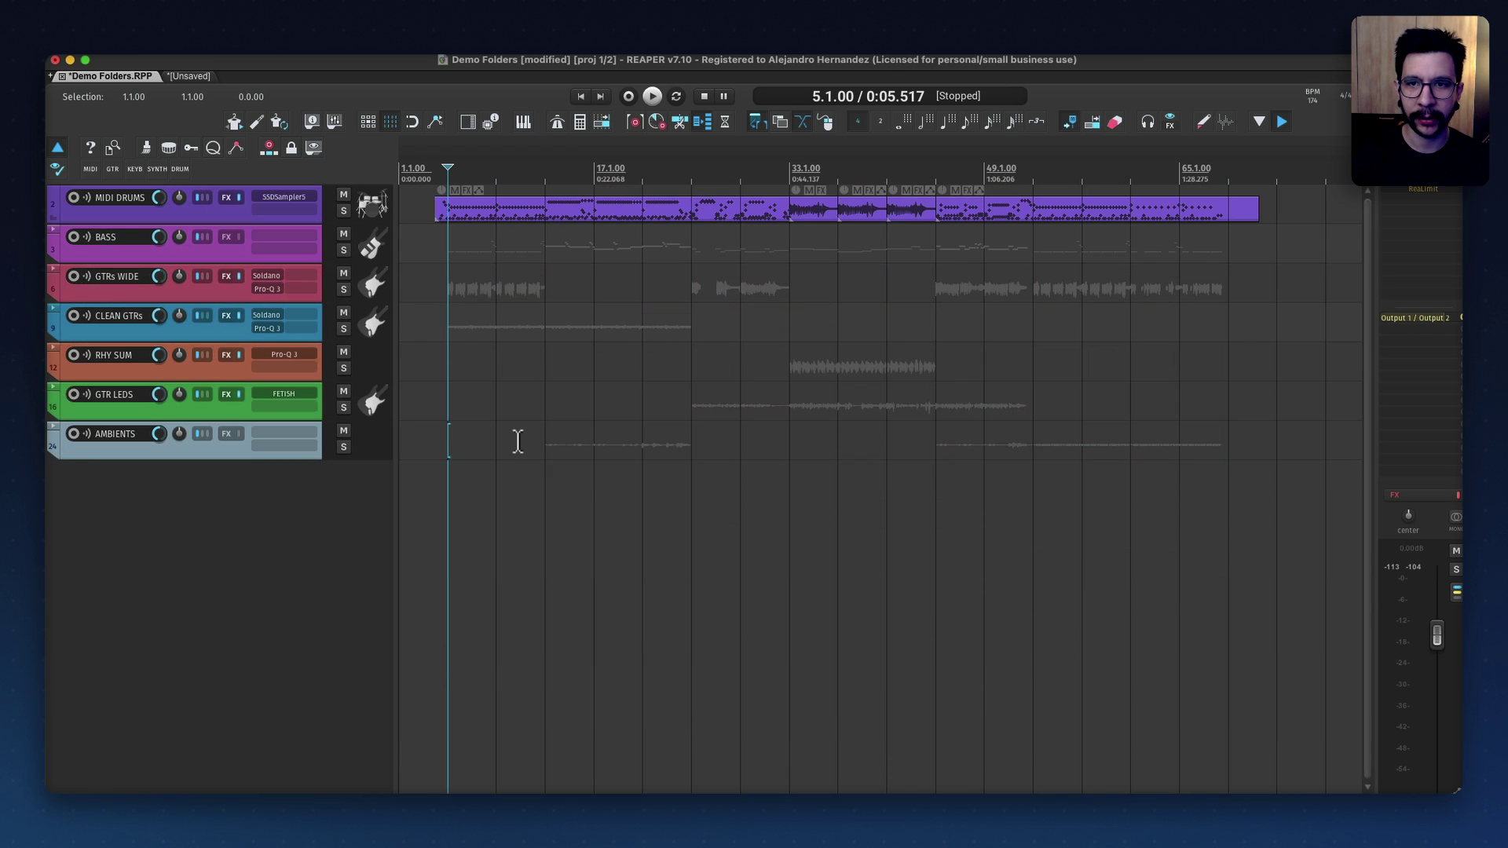
key("f")
key("f")
key("f")
key("f")
key("f")
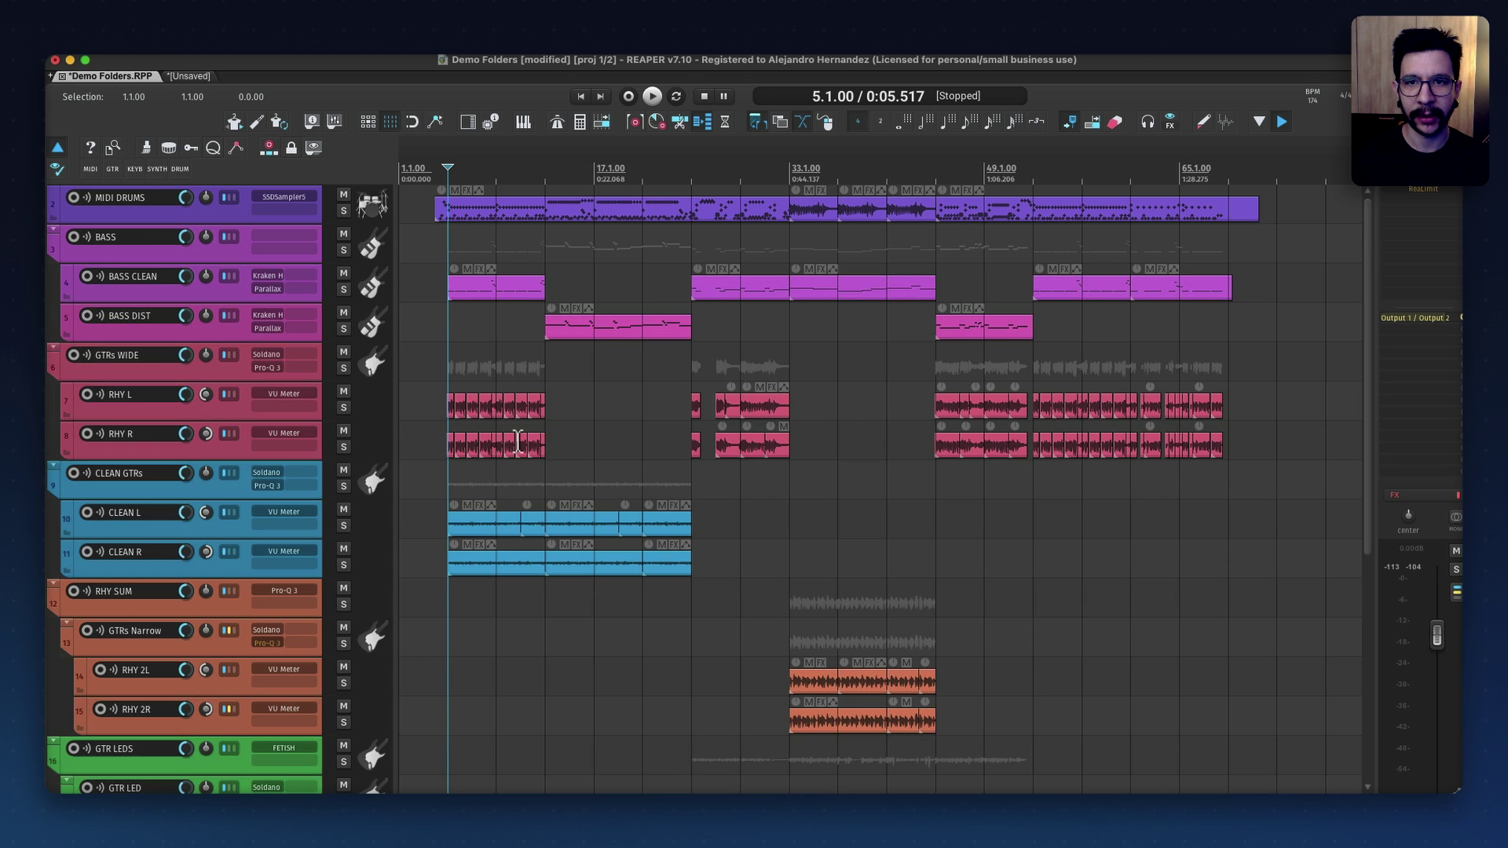
- Toggle all folder tracks repeatedly, leaving every folder collapsed to its parent track
key("alt+shift+c")
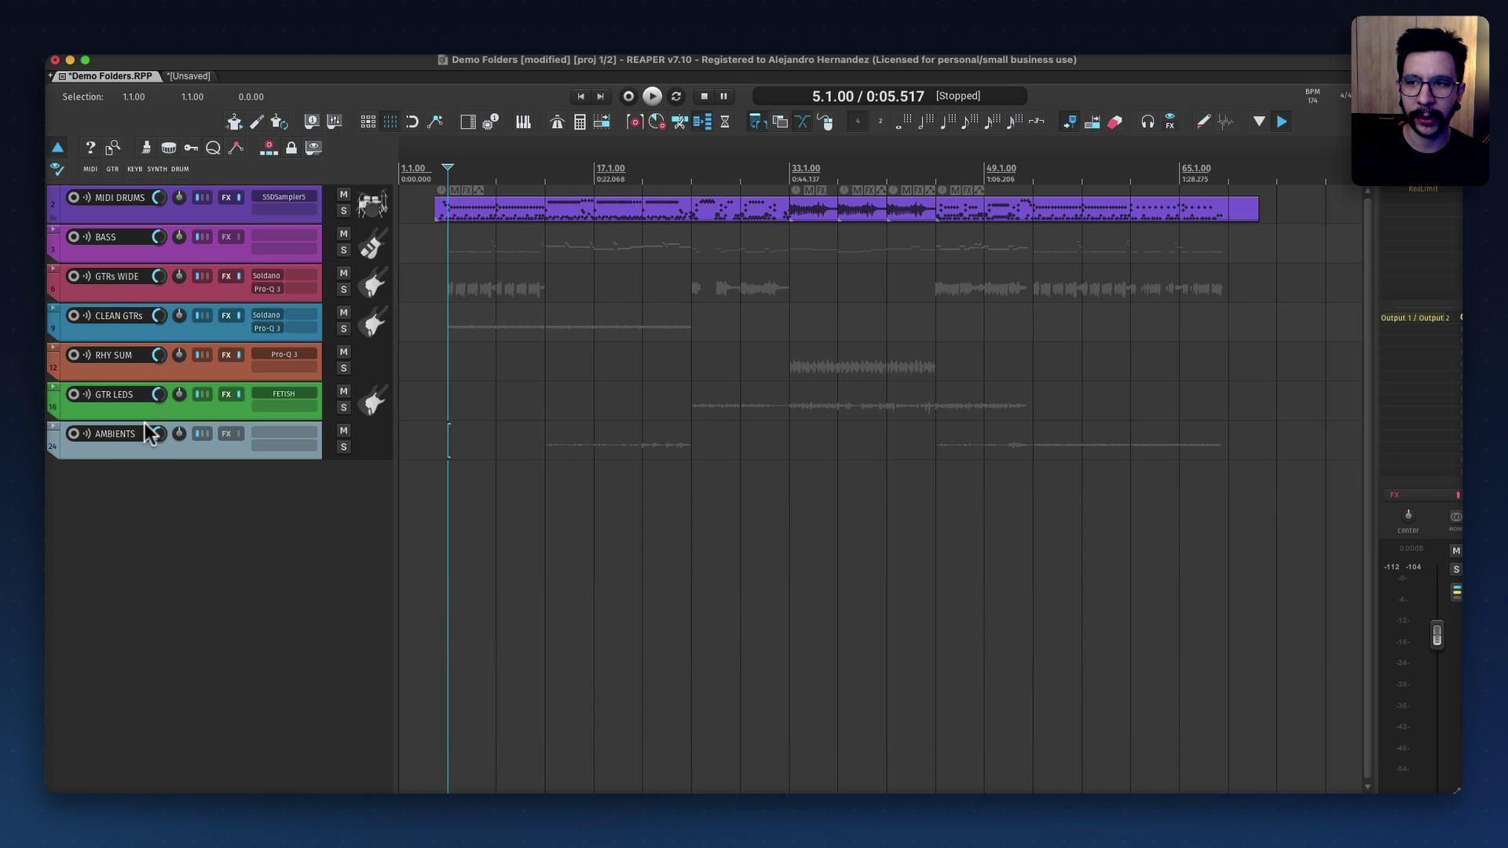
key("alt+shift+c")
key("alt+shift+c")
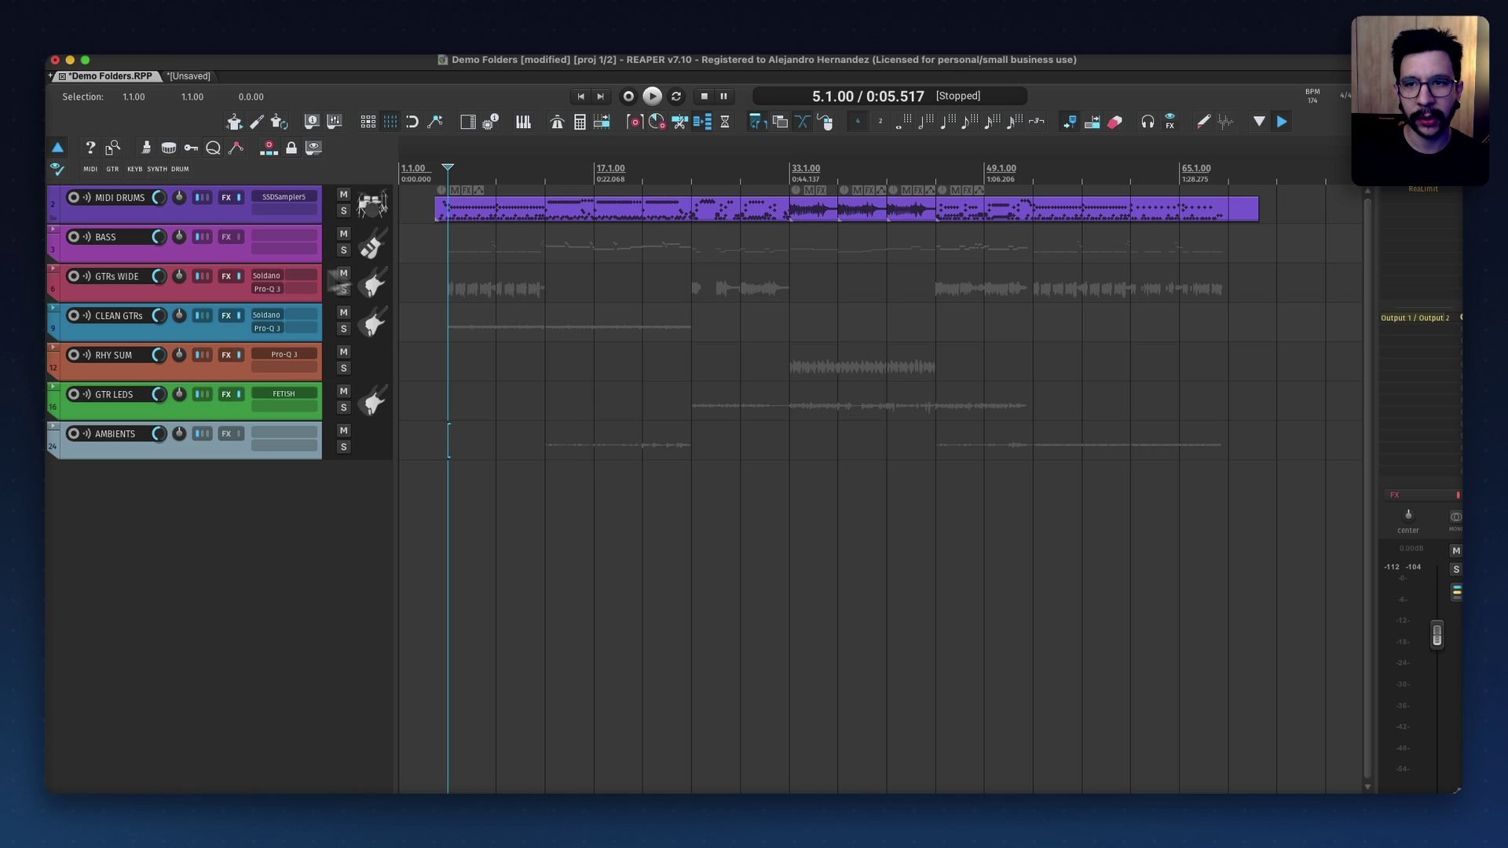
key("alt+shift+c")
key("alt+shift+c")
- Expand and collapse the CLEAN GTRs folder and the RHY SUM folder individually
left_click(384, 292)
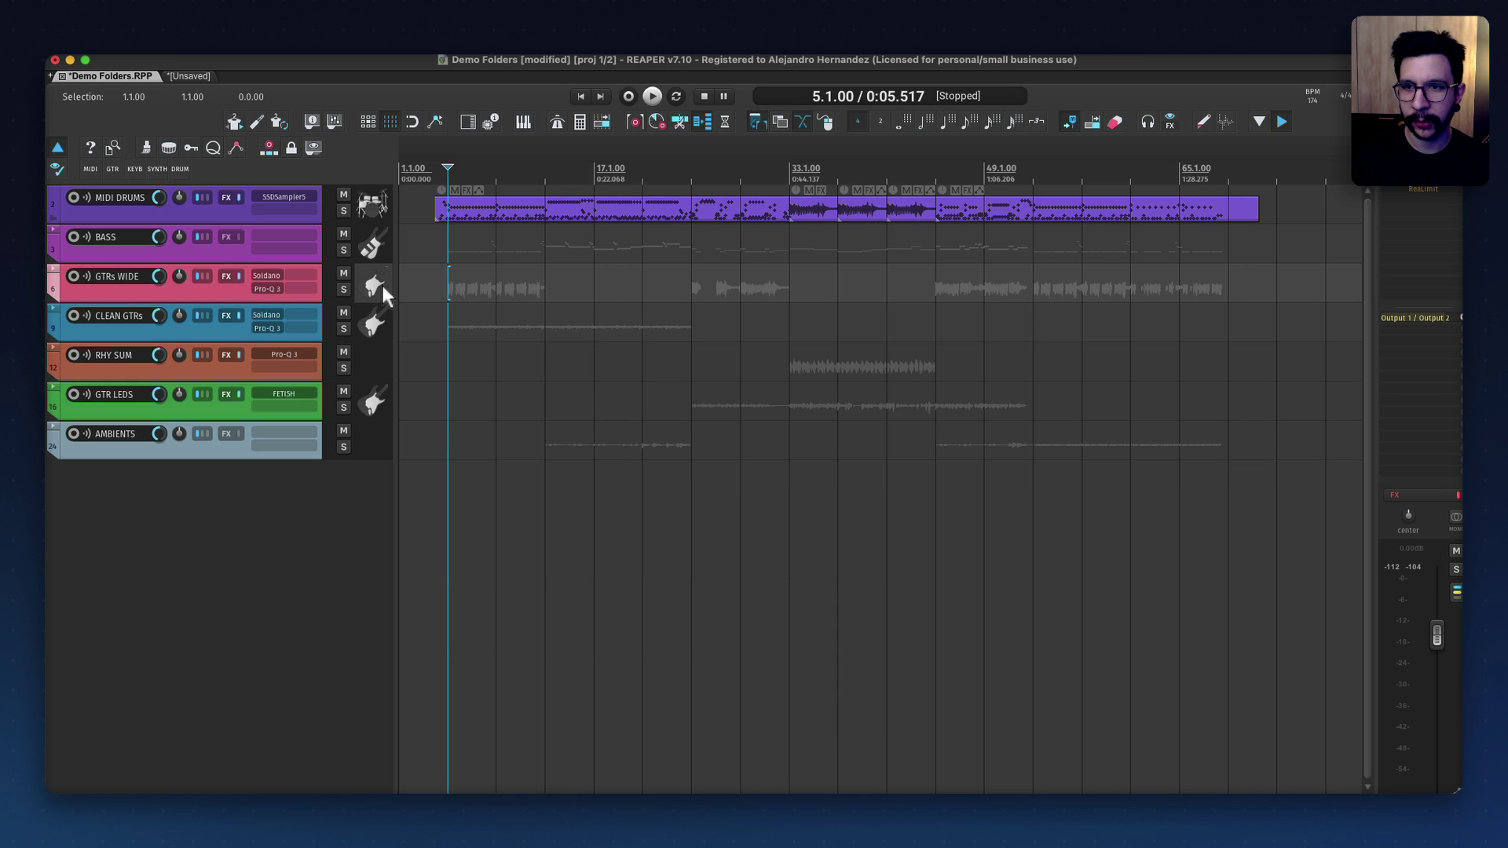
left_click(373, 338)
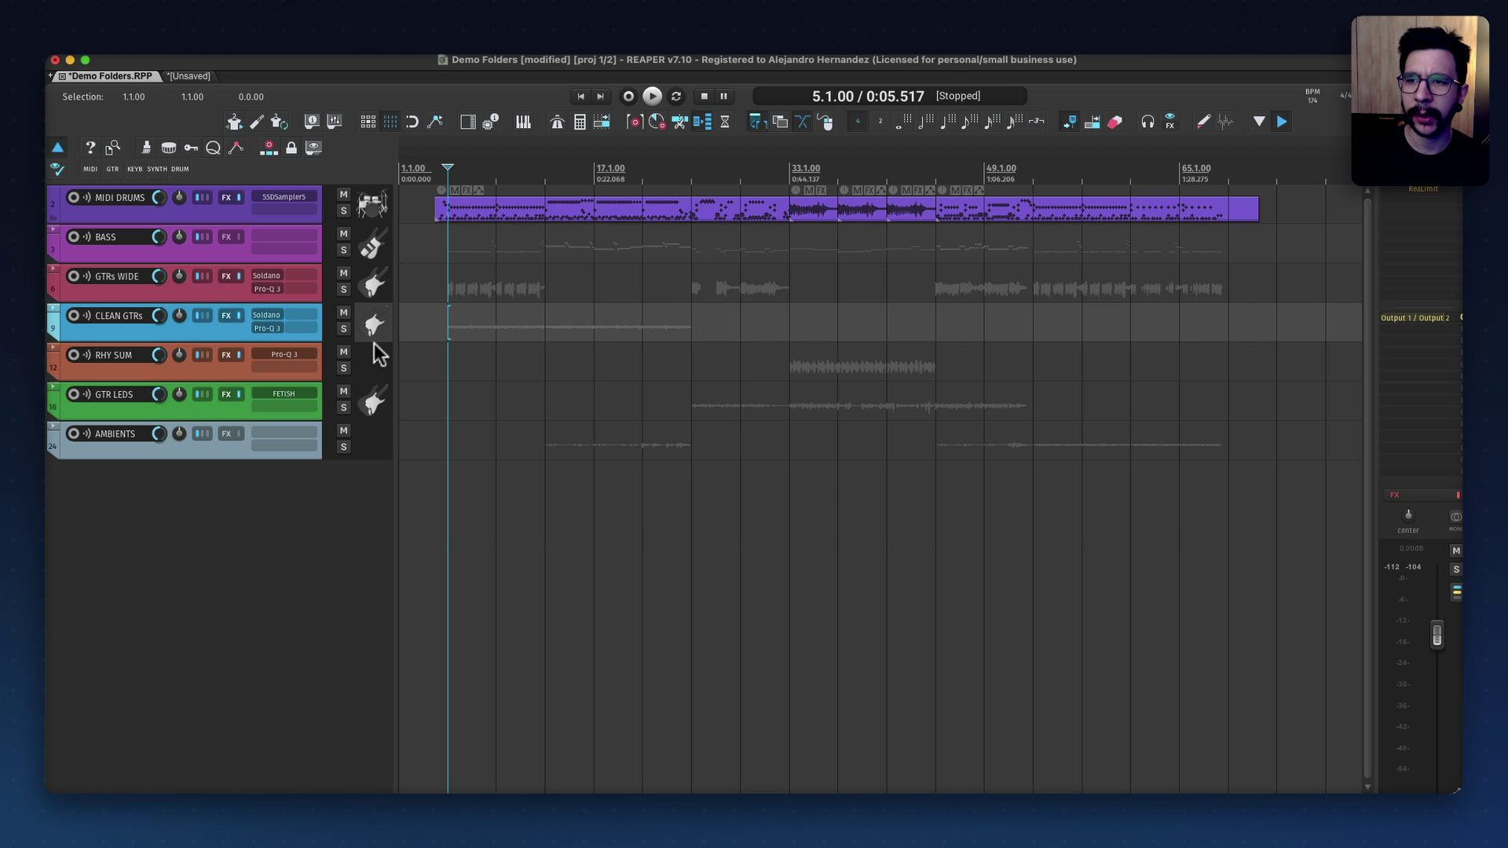
key("f")
key("f")
key("f")
left_click(370, 373)
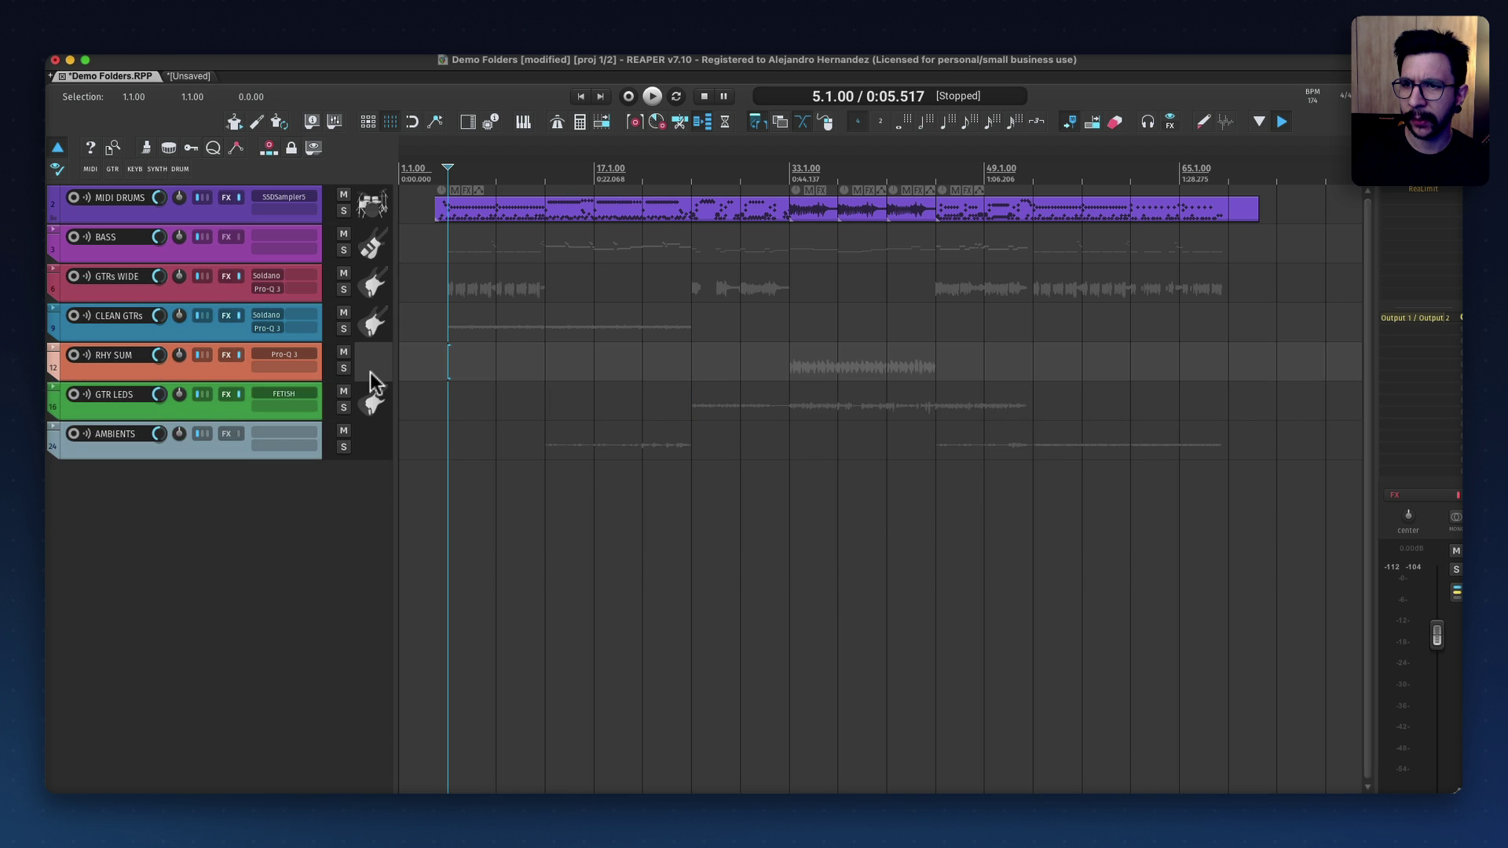
key("f")
key("f")
key("f")
- Expand all folder tracks at once and look through their child tracks
key("shift+f")
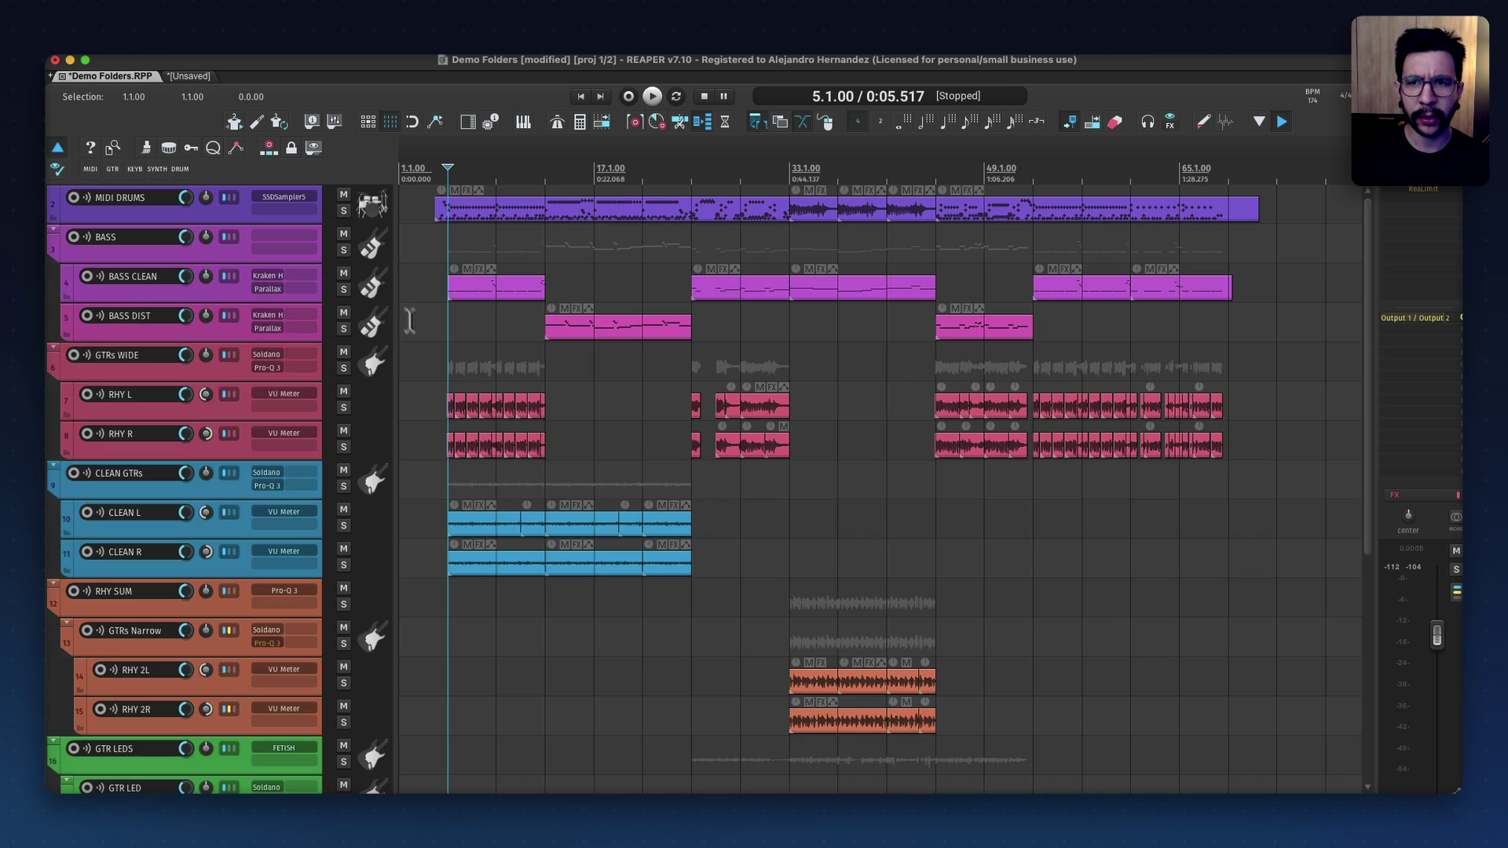
scroll(462, 392, "down", 4)
scroll(499, 306, "up", 4)
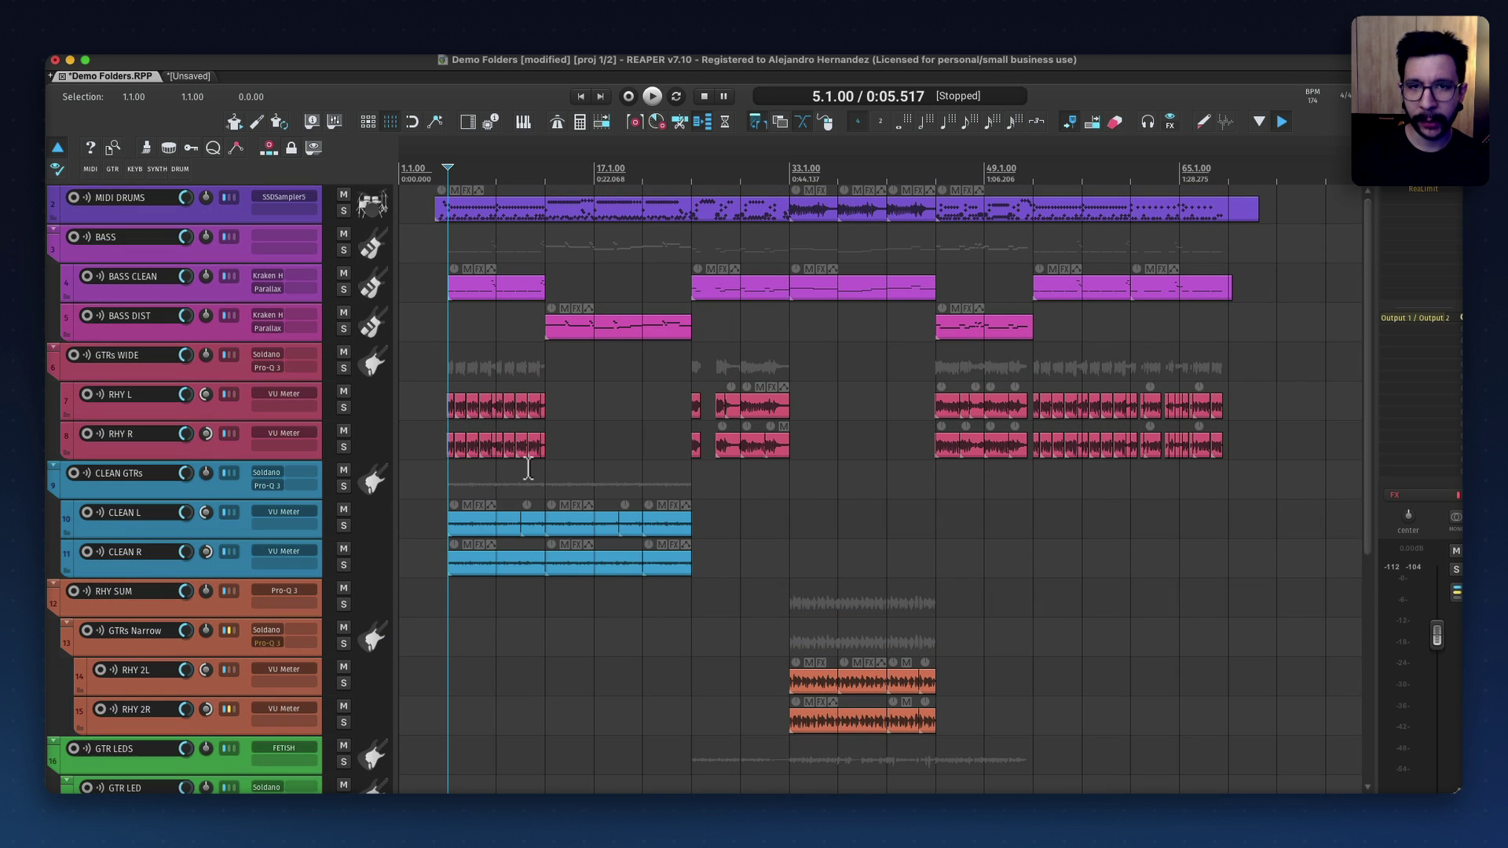
- Show the envelopes of all tracks, look through them, and hide them again
key("shift+e")
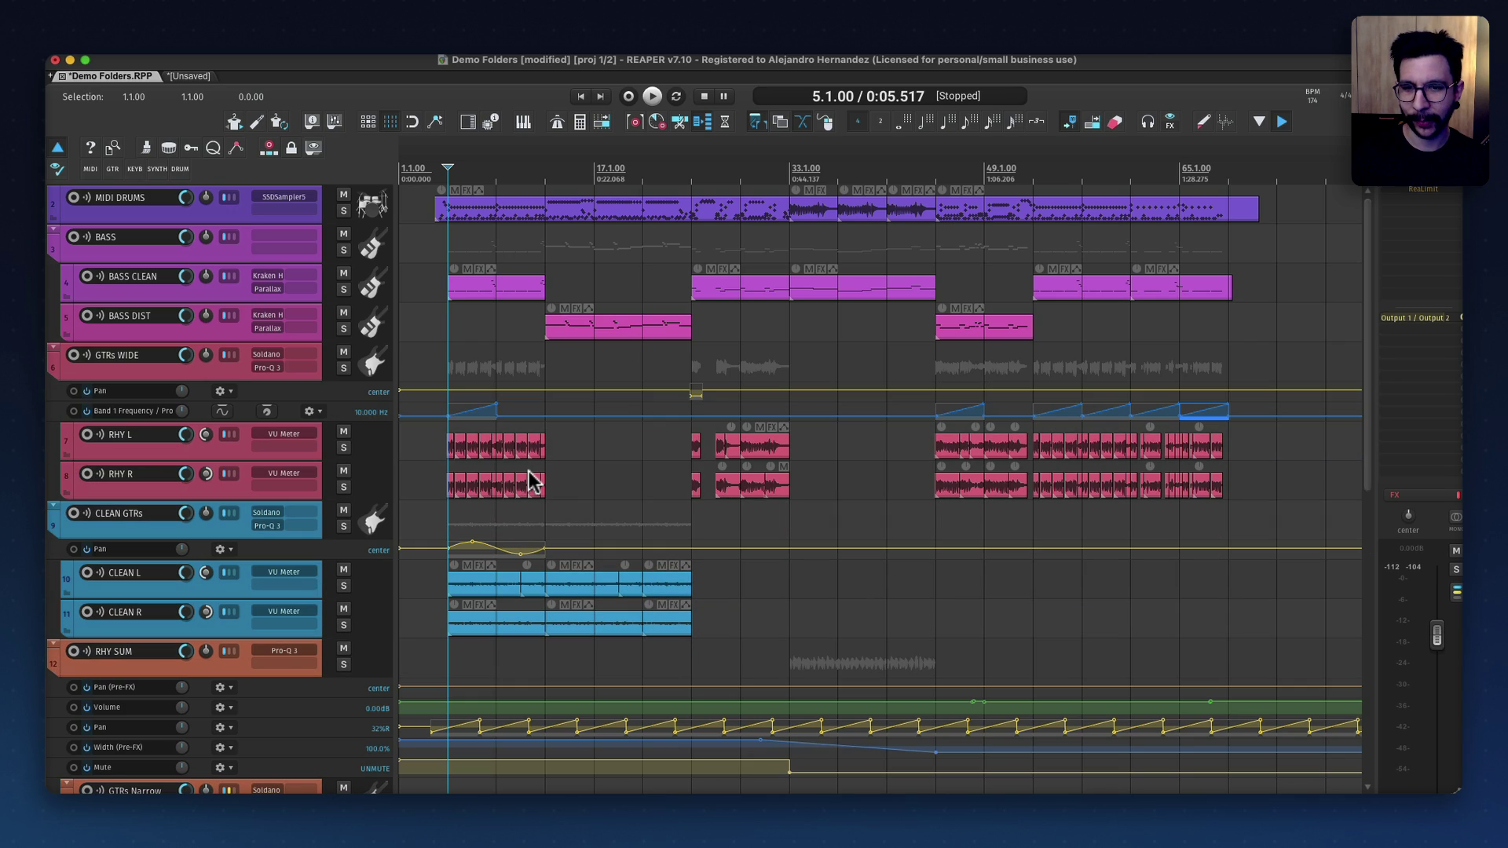
left_click_drag(625, 566, 677, 658)
left_click_drag(696, 562, 743, 378)
scroll(744, 377, "down", 6)
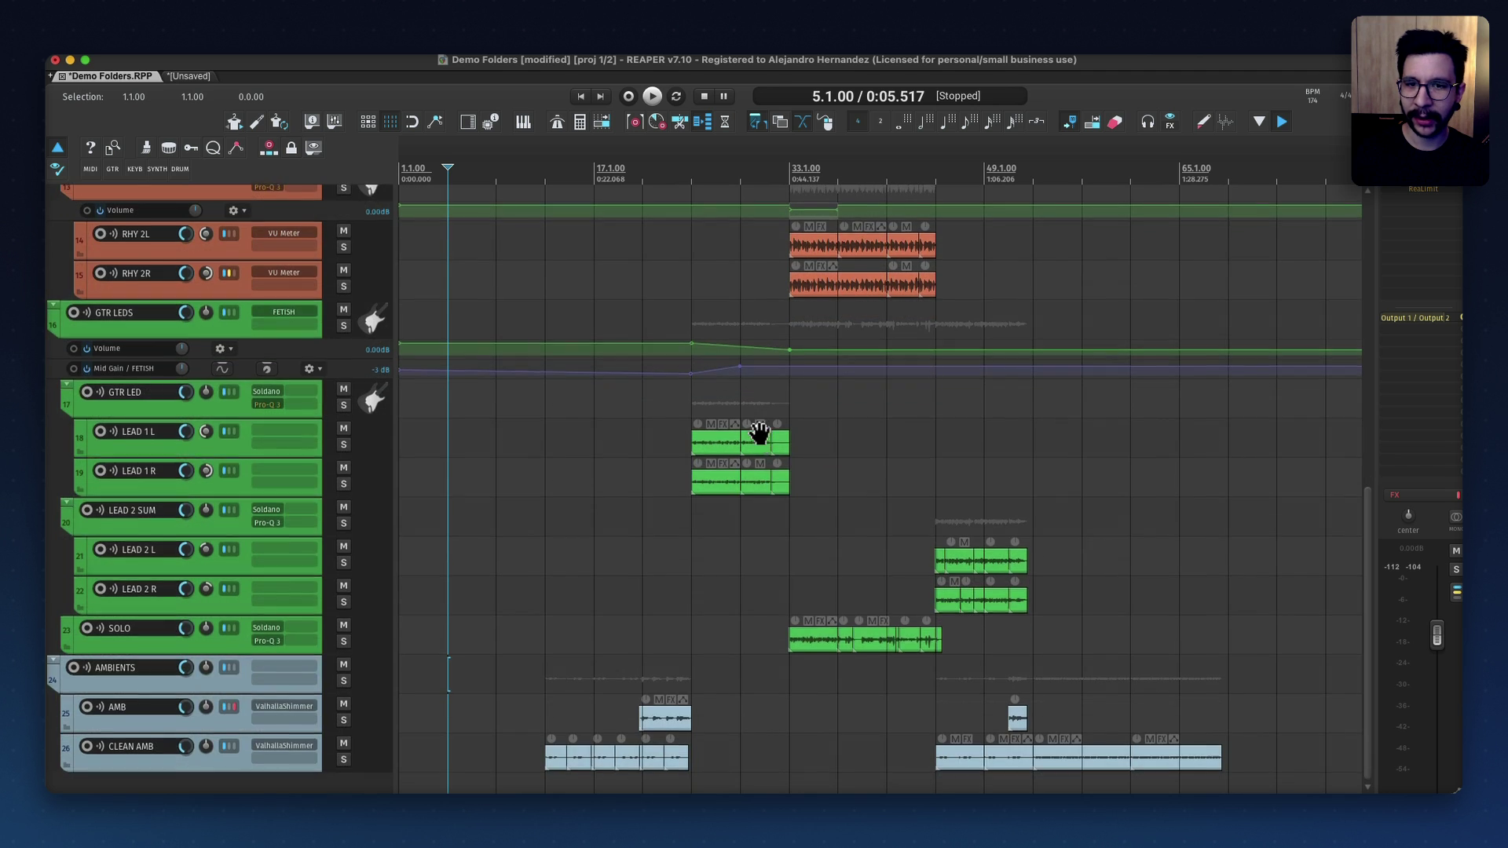
scroll(765, 440, "up", 4)
scroll(778, 483, "up", 5)
key("v")
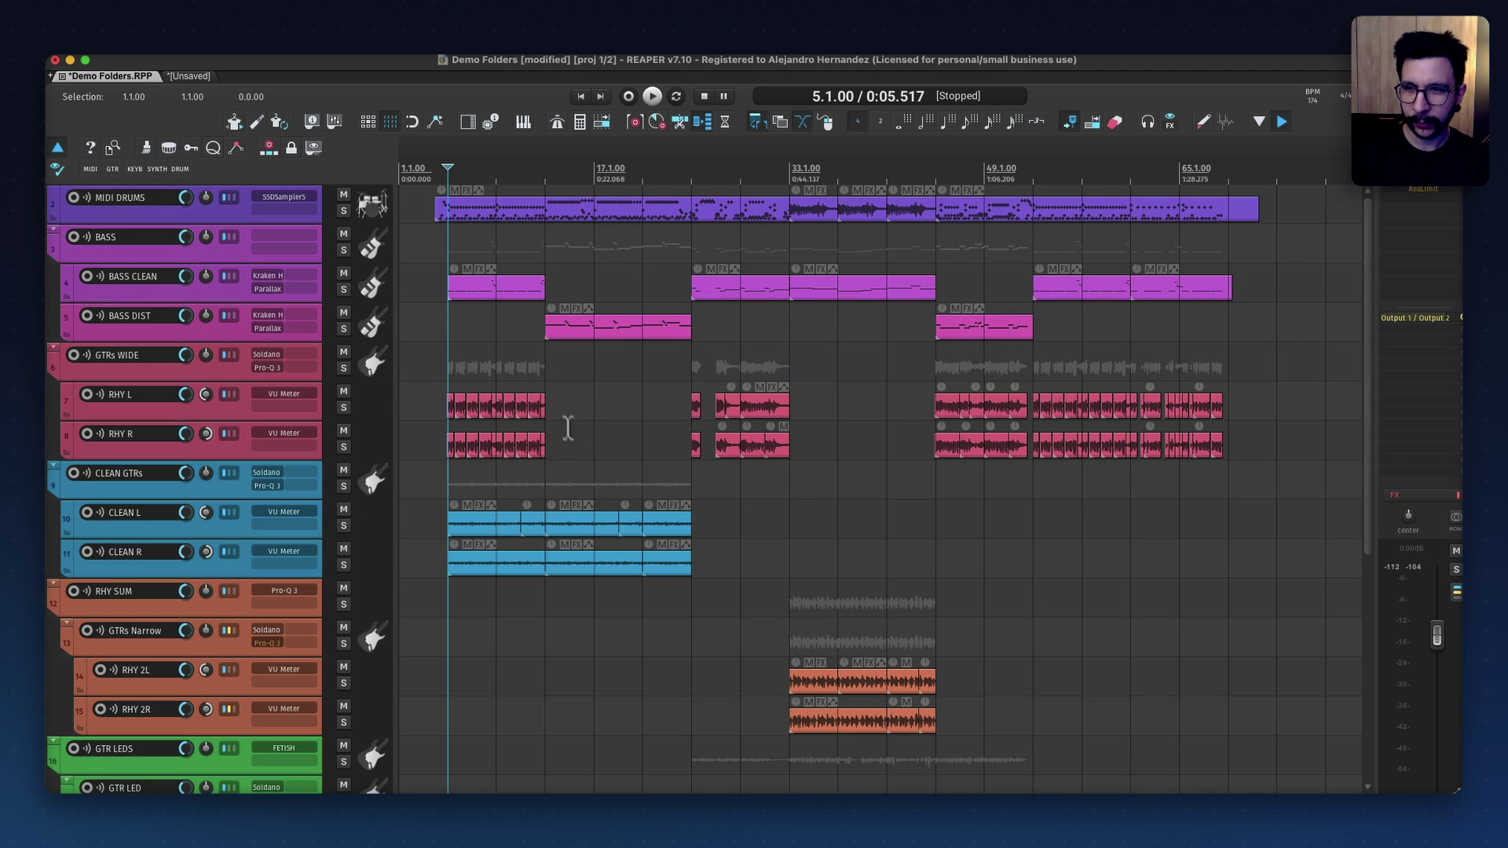
- Select the GTRs WIDE folder track and toggle envelope visibility on and off
left_click(380, 370)
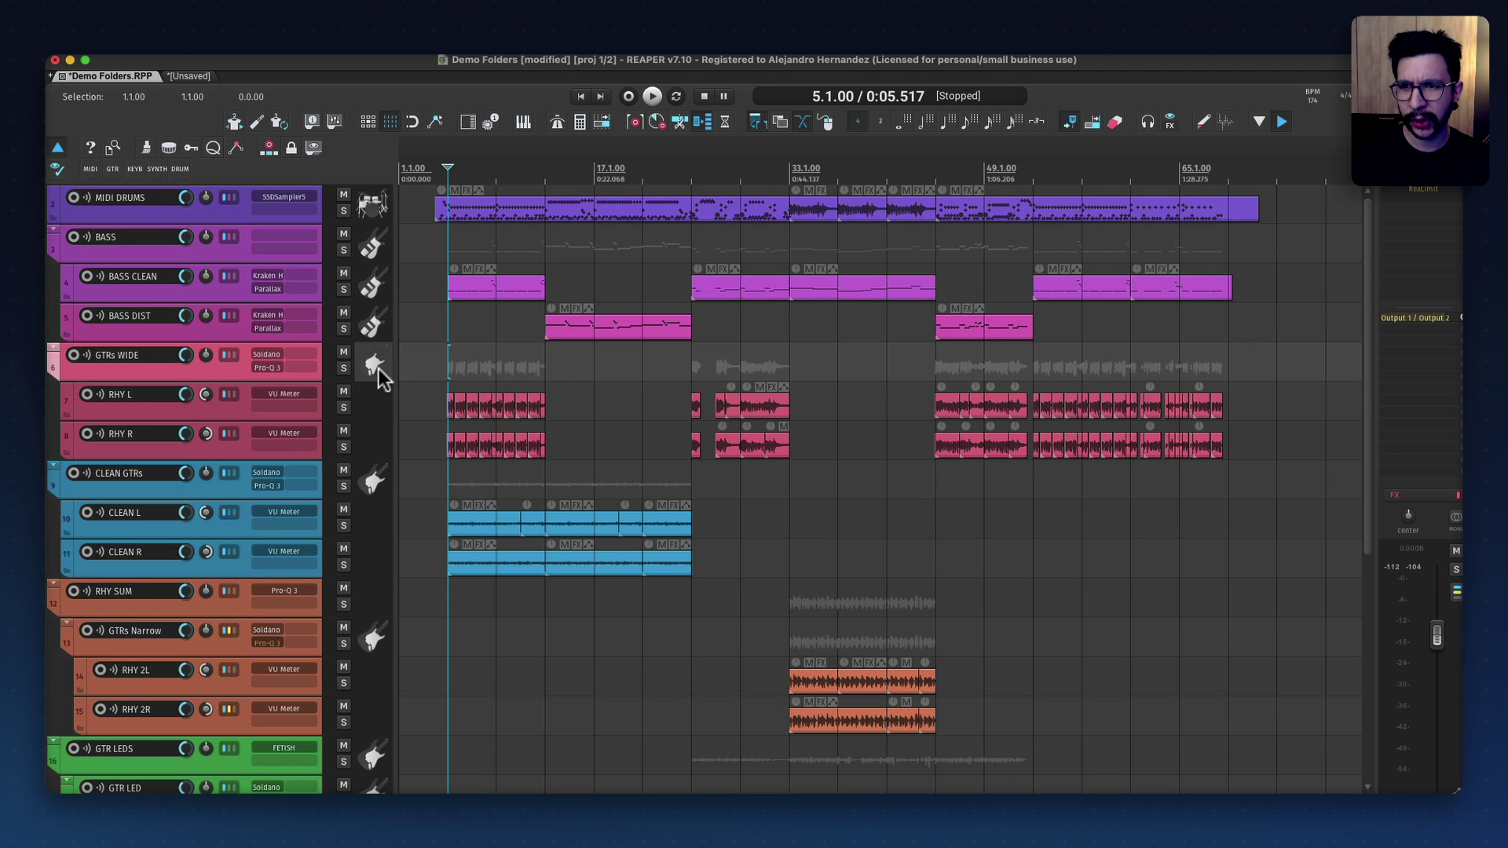
key("v")
key("ctrl+shift+e")
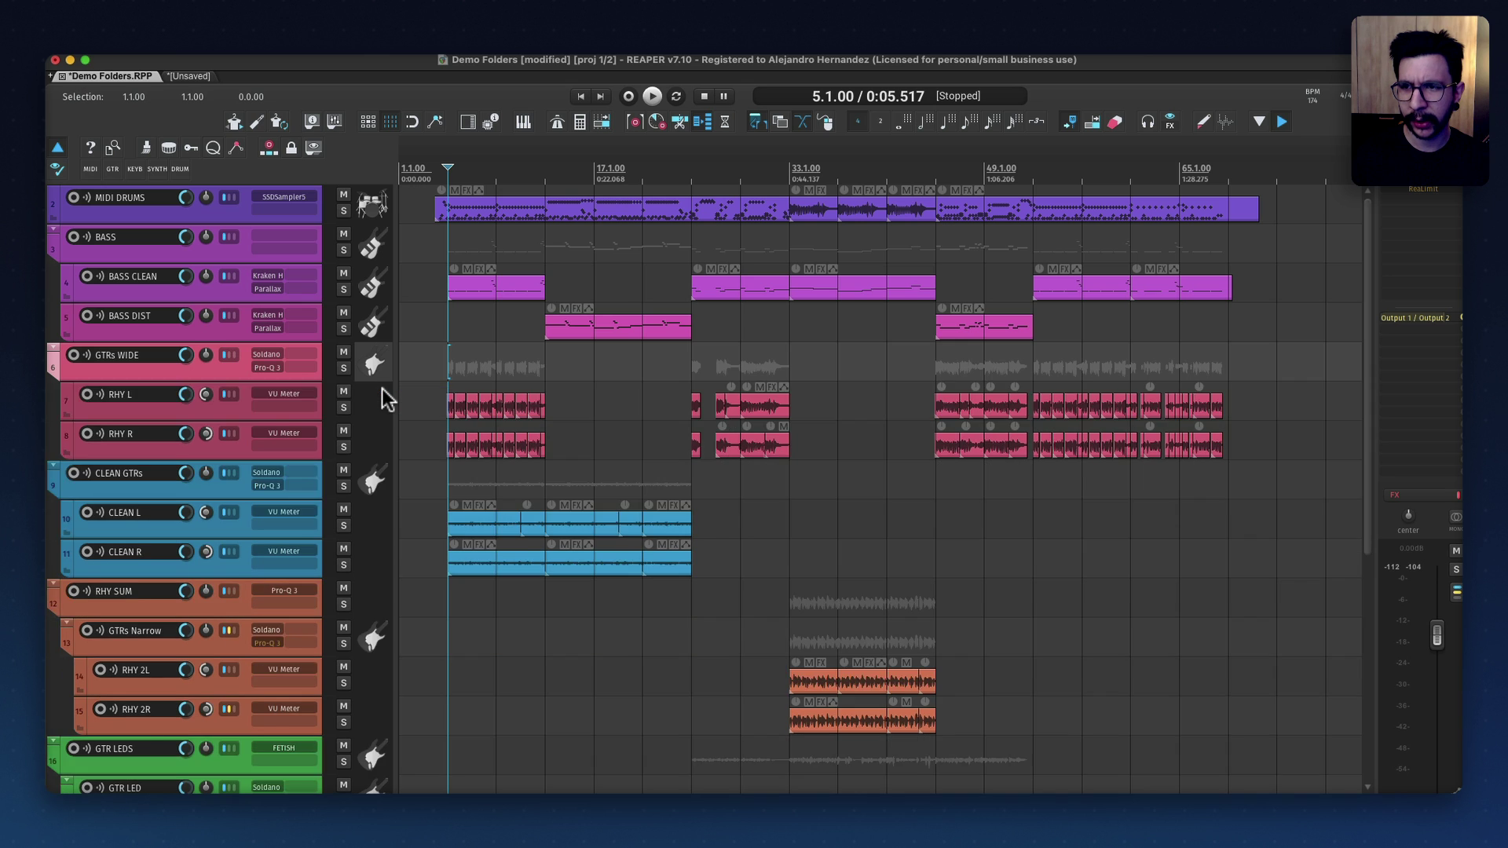
key("ctrl+shift+e")
key("ctrl+shift+e")
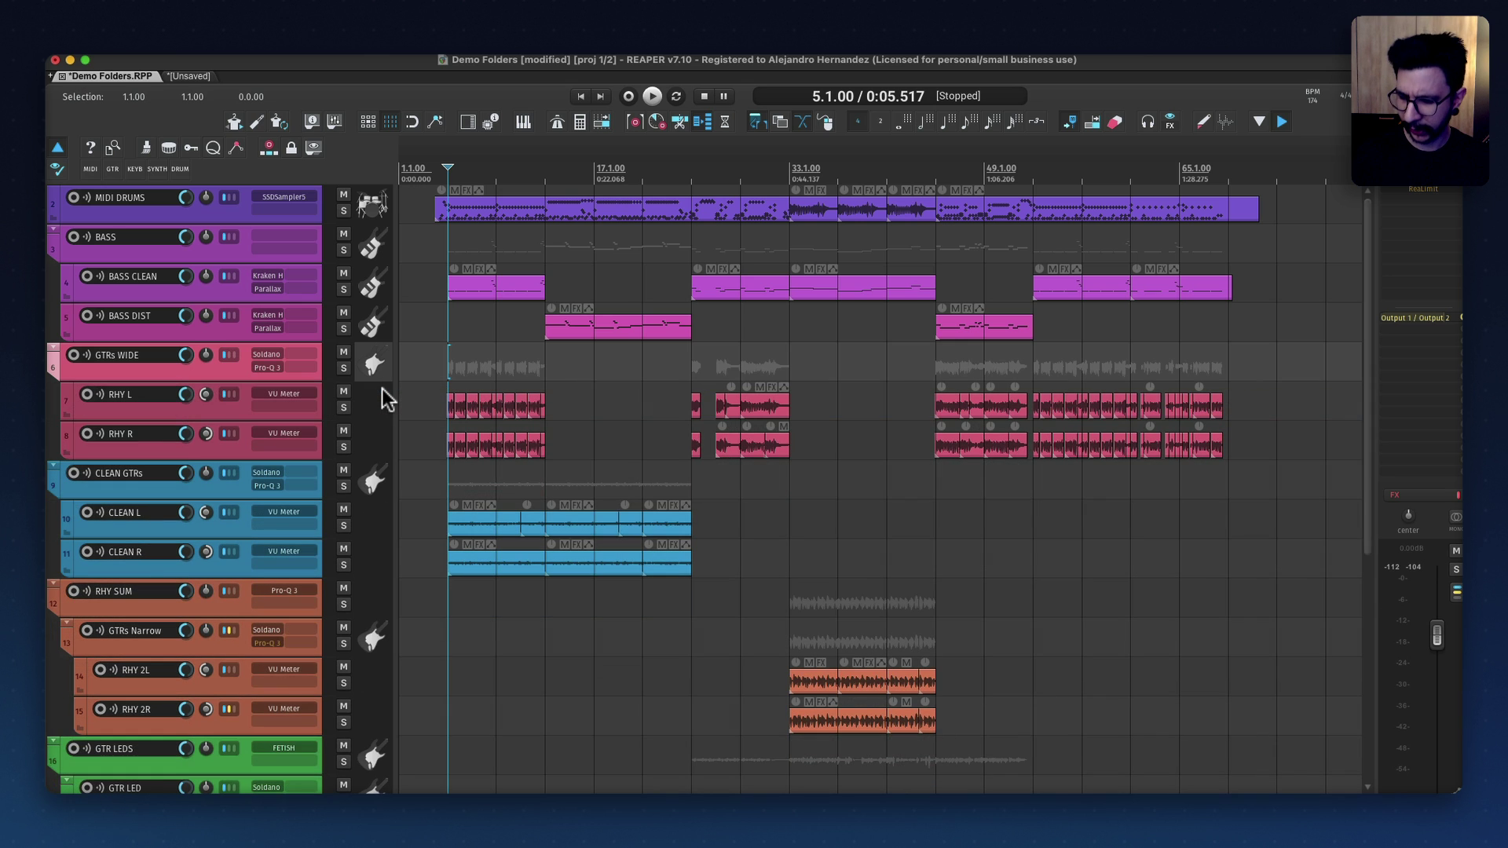
- Collapse all folder tracks, and show and hide the envelopes of the parent tracks
key("shift+f")
key("ctrl+shift+e")
key("ctrl+shift+e")
key("shift+f")
key("ctrl+shift+e")
key("ctrl+alt+f")
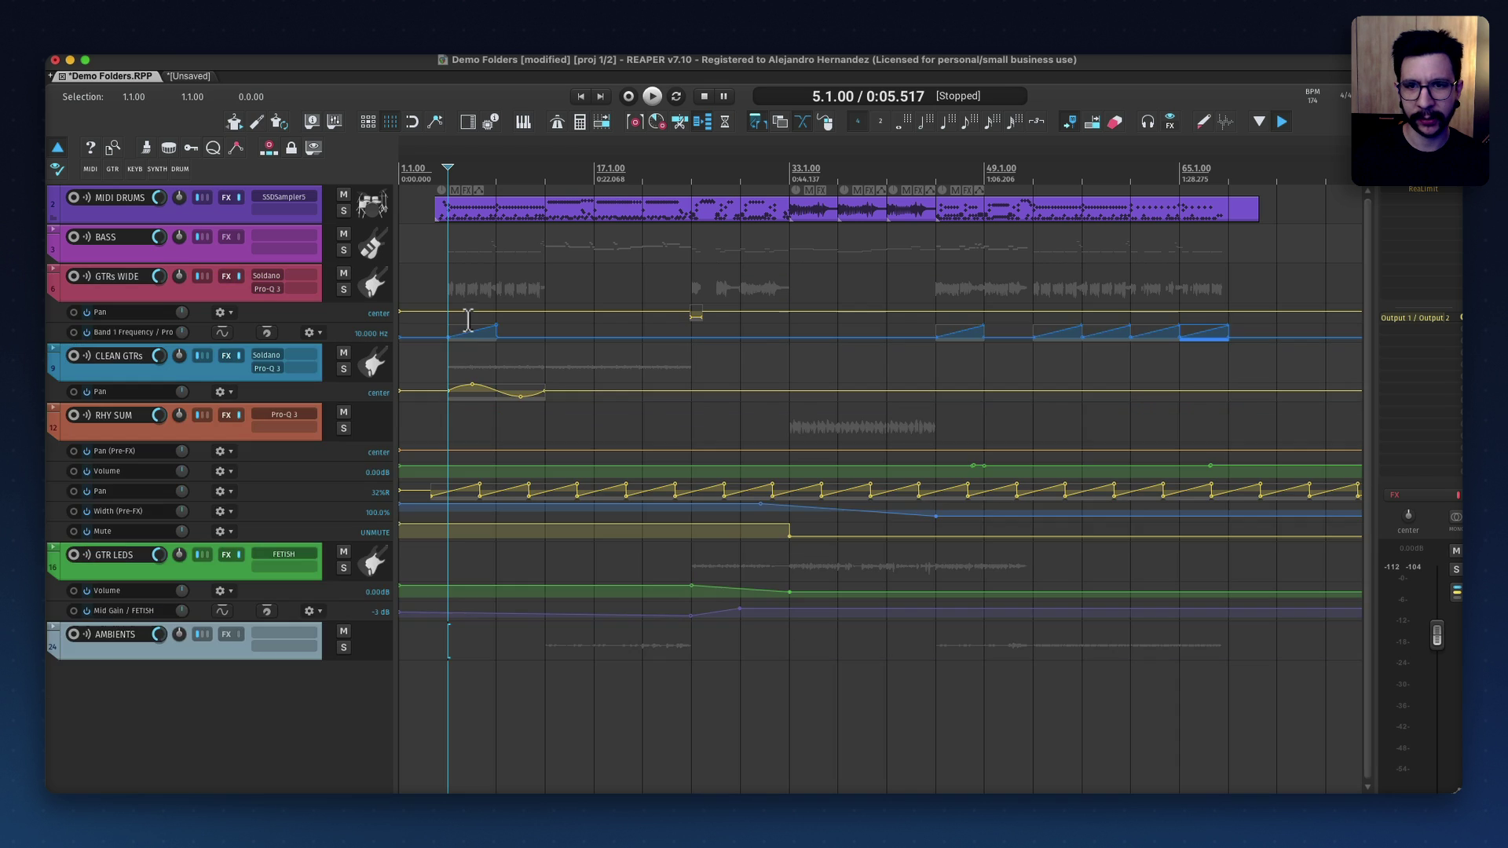
key("ctrl+shift+e")
- Expand and collapse the BASS, GTRs WIDE and CLEAN GTRs folders one at a time
left_click(371, 236)
key("f")
key("f")
key("f")
left_click(379, 276)
key("f")
key("f")
key("f")
key("f")
key("f")
key("f")
left_click(369, 323)
key("ctrl+alt+f")
key("ctrl+alt+f")
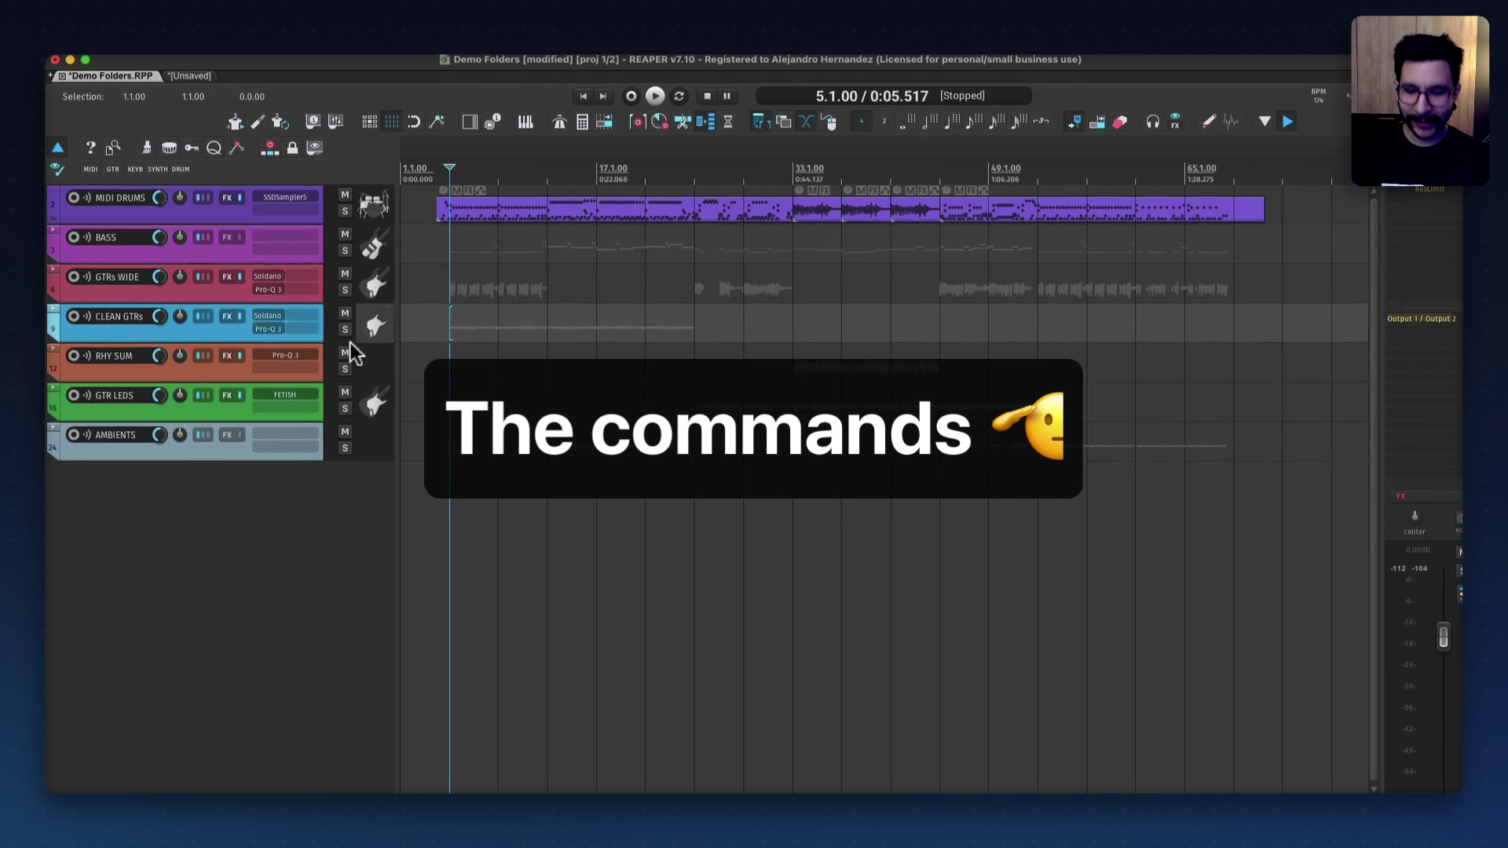
- Open the Actions list beside the tracks and cycle the BASS folder through its collapsed states
key("shift+slash")
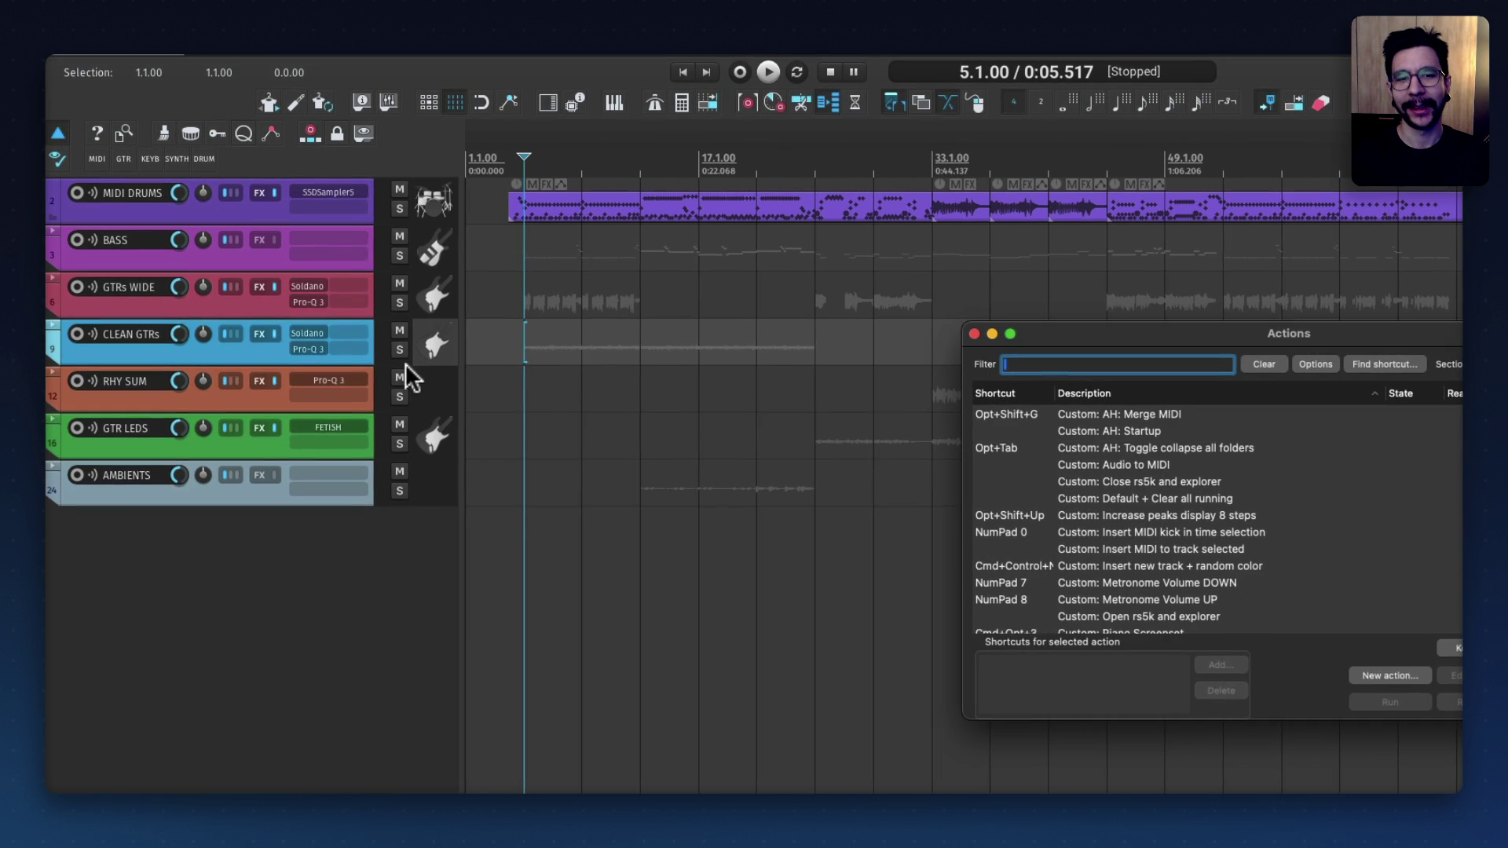
left_click_drag(1132, 336, 896, 336)
left_click(434, 253)
key("alt+Tab")
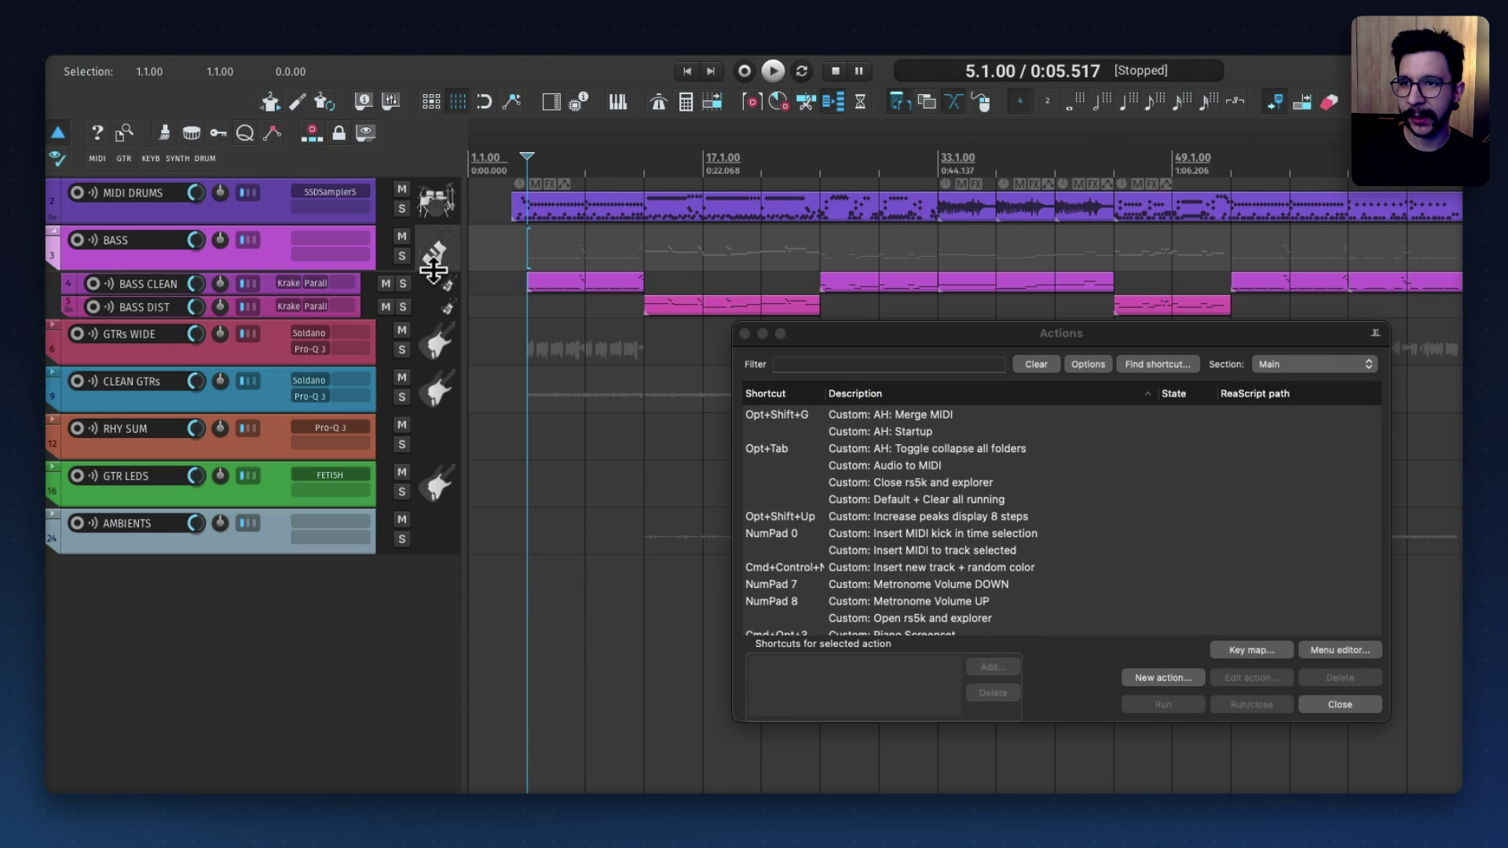
key("alt+Tab")
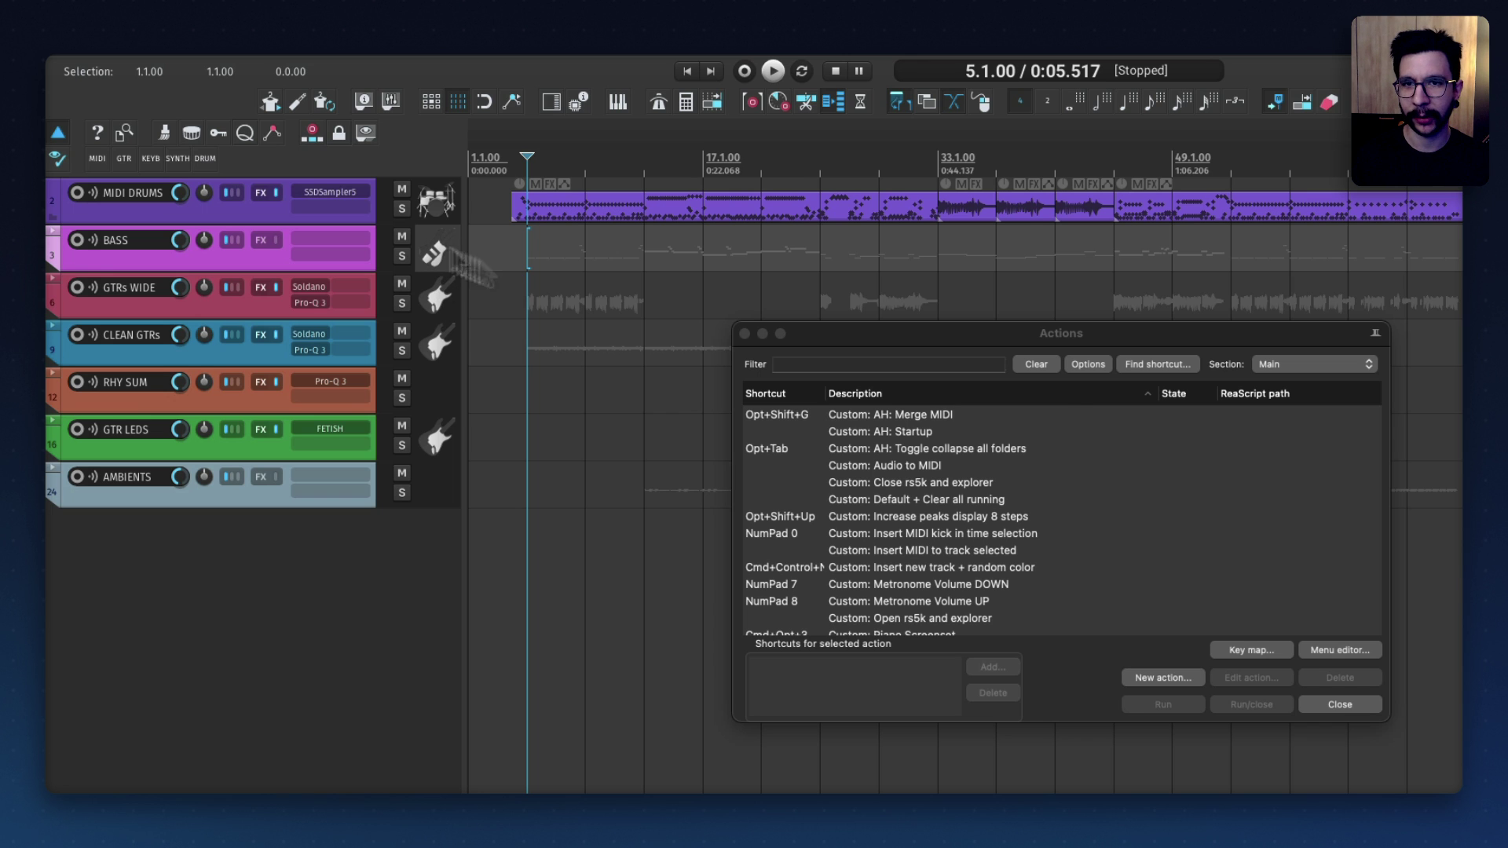
left_click(445, 303)
left_click(442, 253)
- Look up the action assigned to the Tab shortcut in the Actions list
left_click(1181, 364)
key("Tab")
scroll(753, 677, "down", 3)
left_click(759, 614)
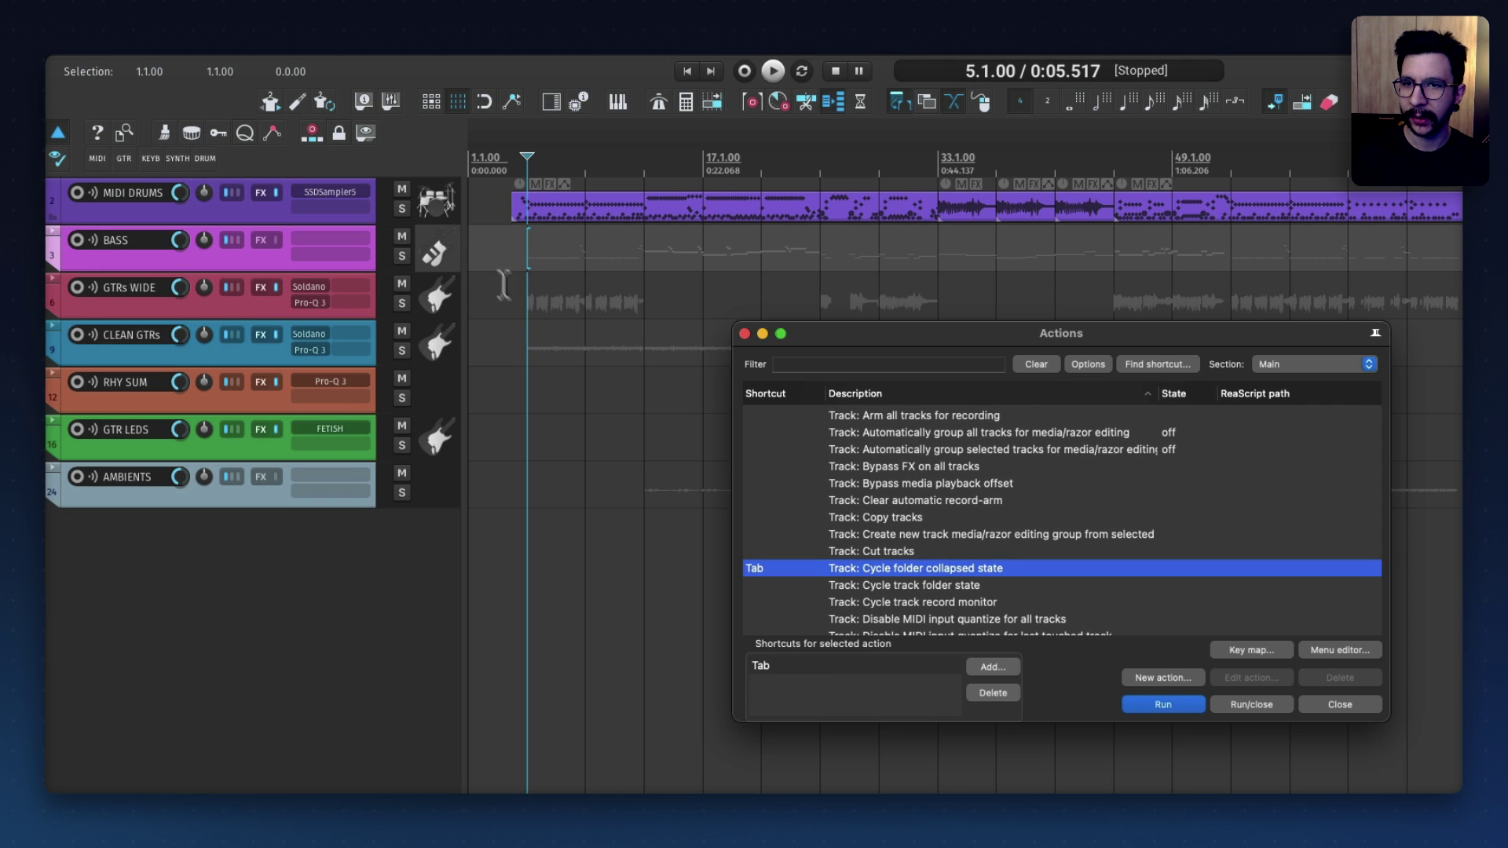
- Cycle the BASS folder repeatedly through its expanded, small and collapsed states, ending with it collapsed
left_click(446, 256)
key("Tab")
key("Tab")
key("Tab")
key("Tab")
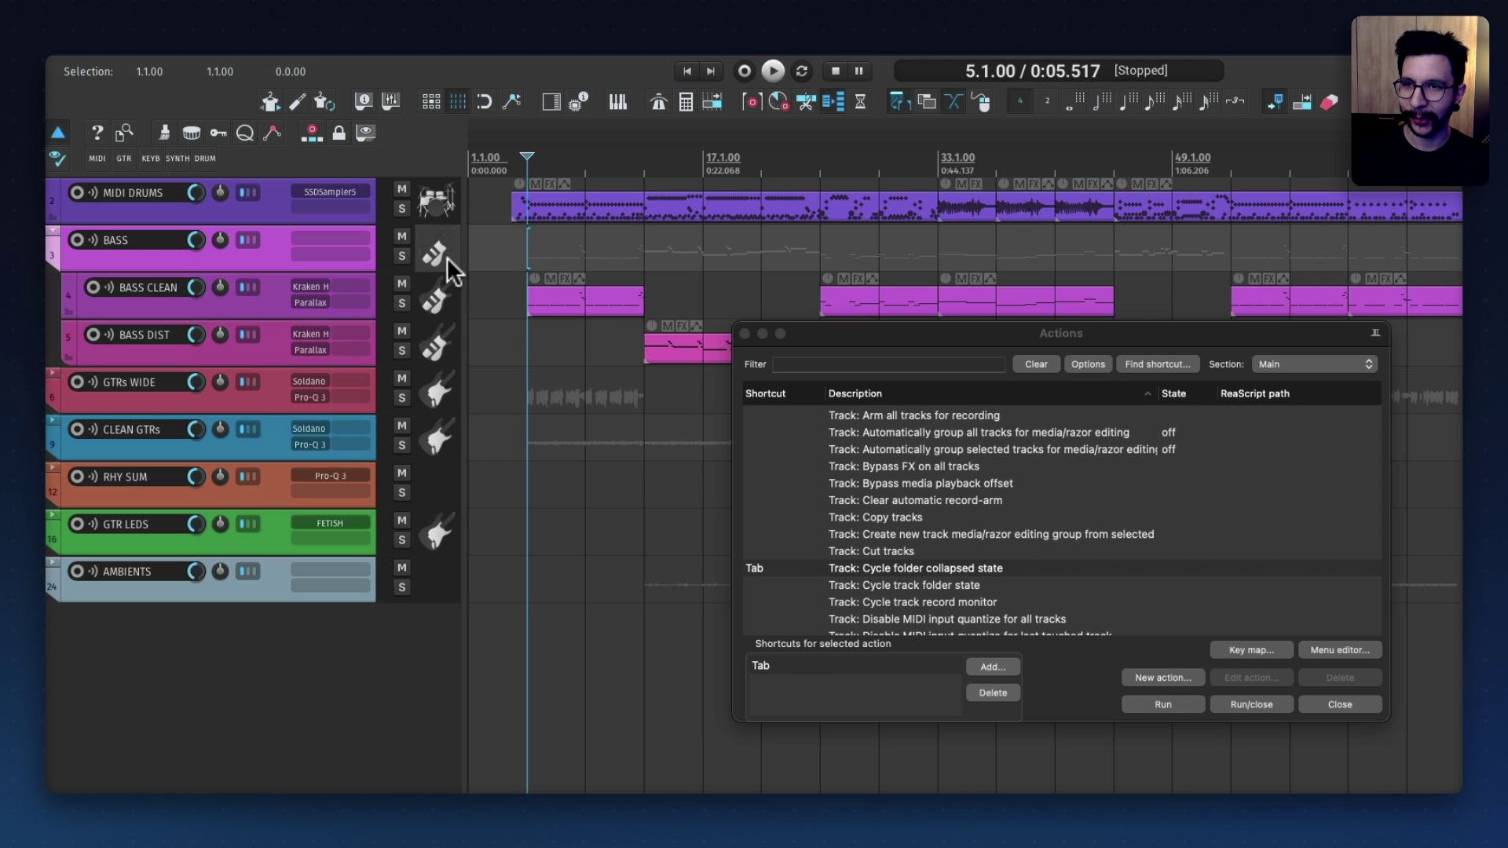
key("Tab")
key("Tab")
key("Tab")
key("Tab")
key("Tab")
- Cycle the GTRs WIDE folder's collapsed state and select the CLEAN GTRs folder track
left_click(434, 292)
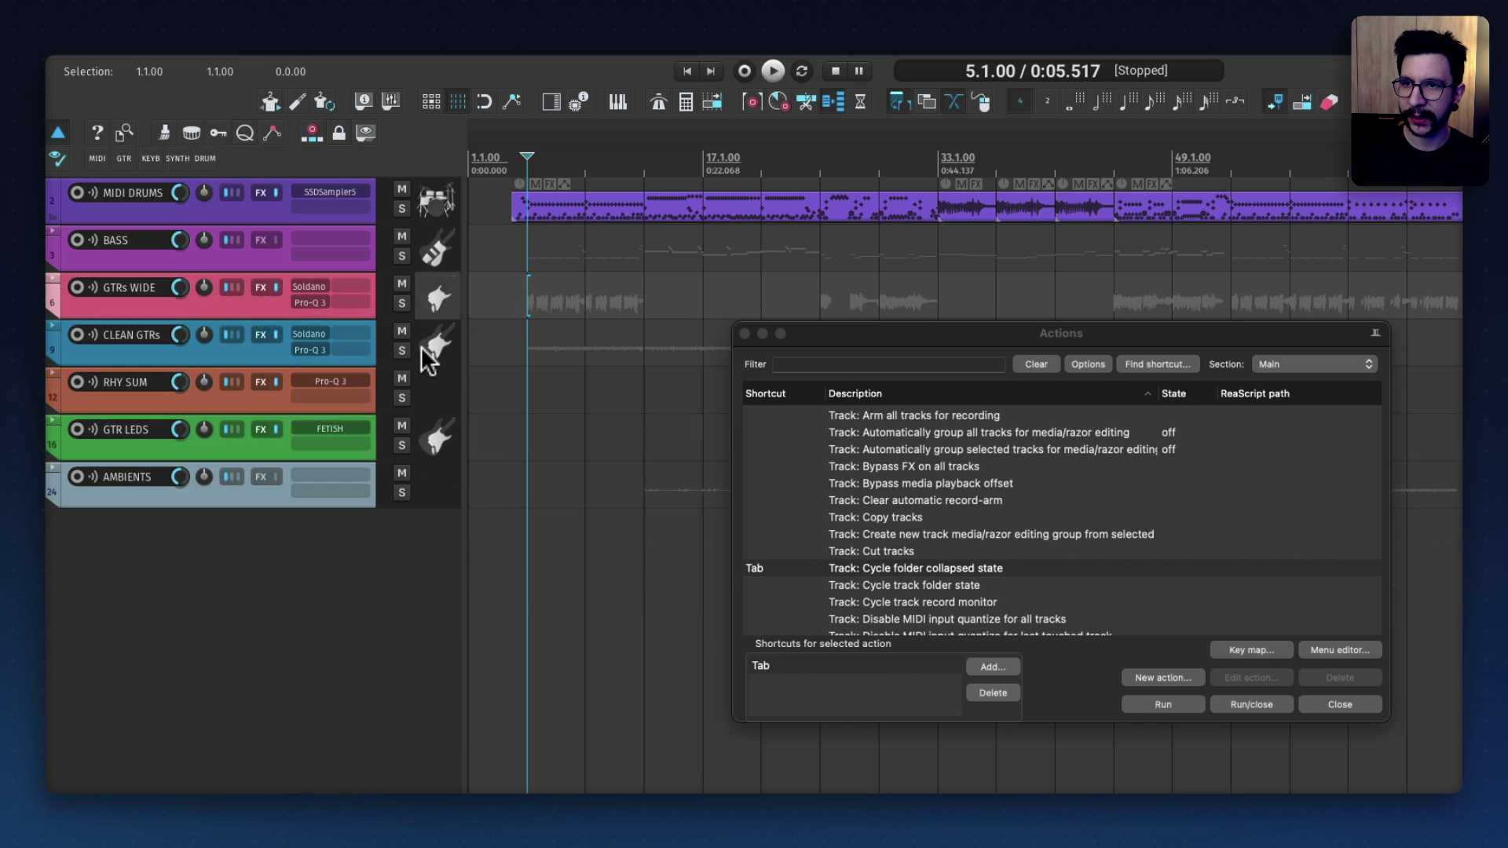
key("Tab")
key("Tab")
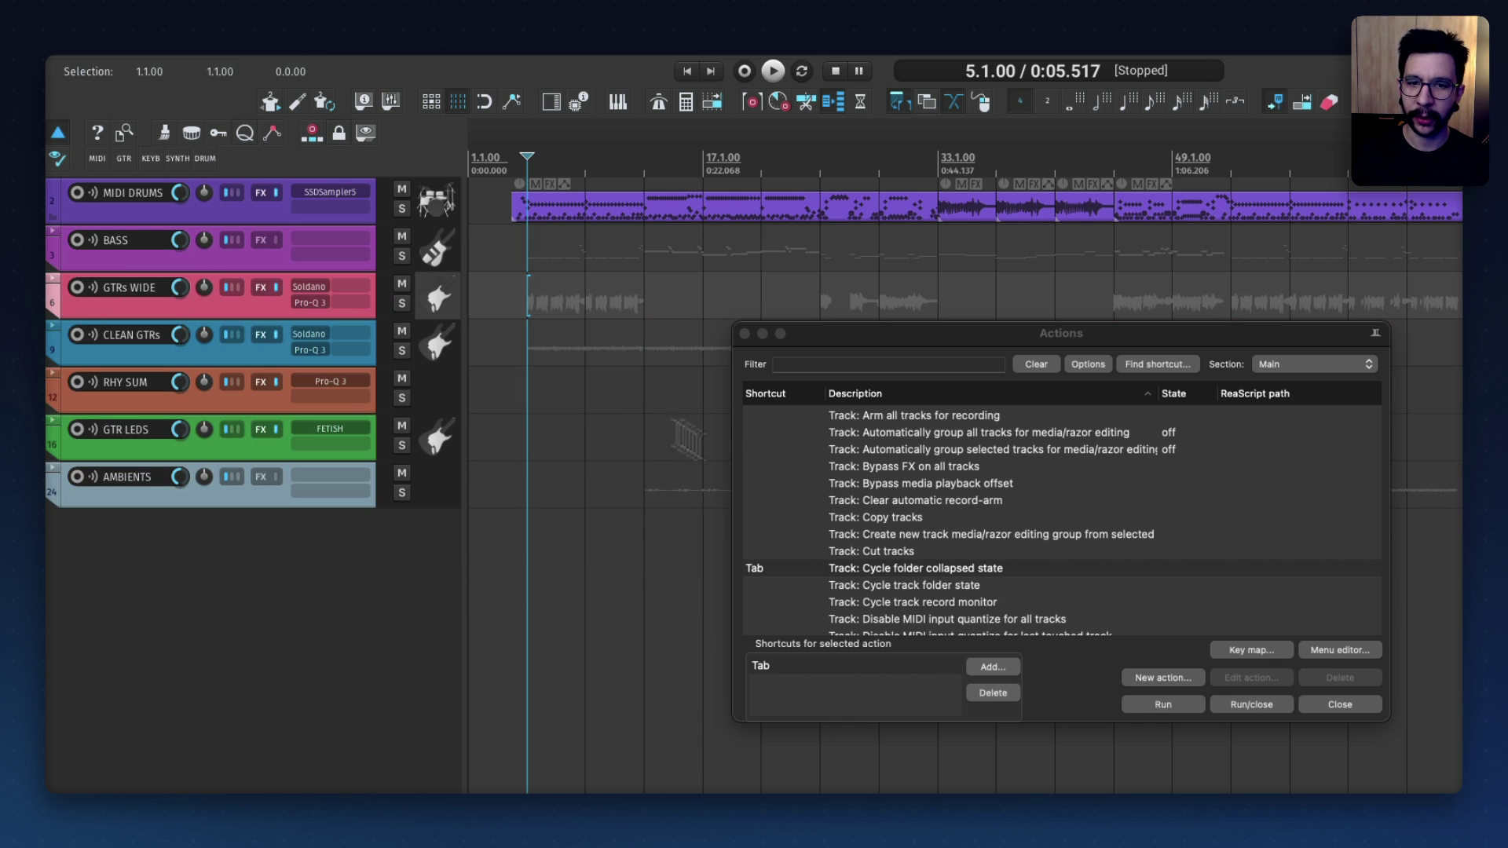
left_click(991, 569)
left_click(436, 346)
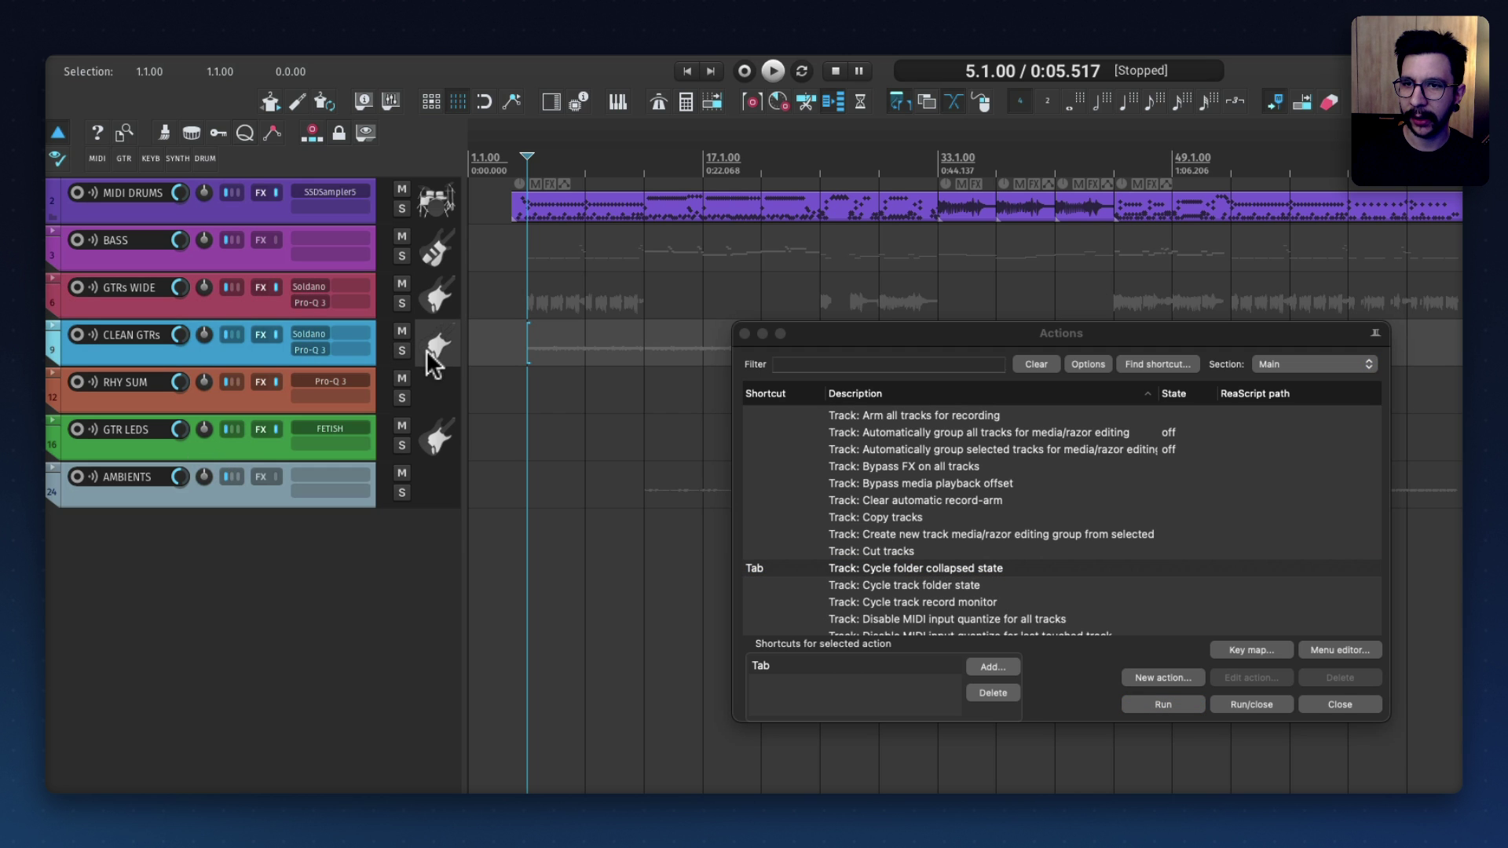
- Look up the action assigned to the Opt+Tab shortcut in the Actions list
left_click(939, 336)
left_click_drag(939, 336, 973, 312)
left_click(1222, 343)
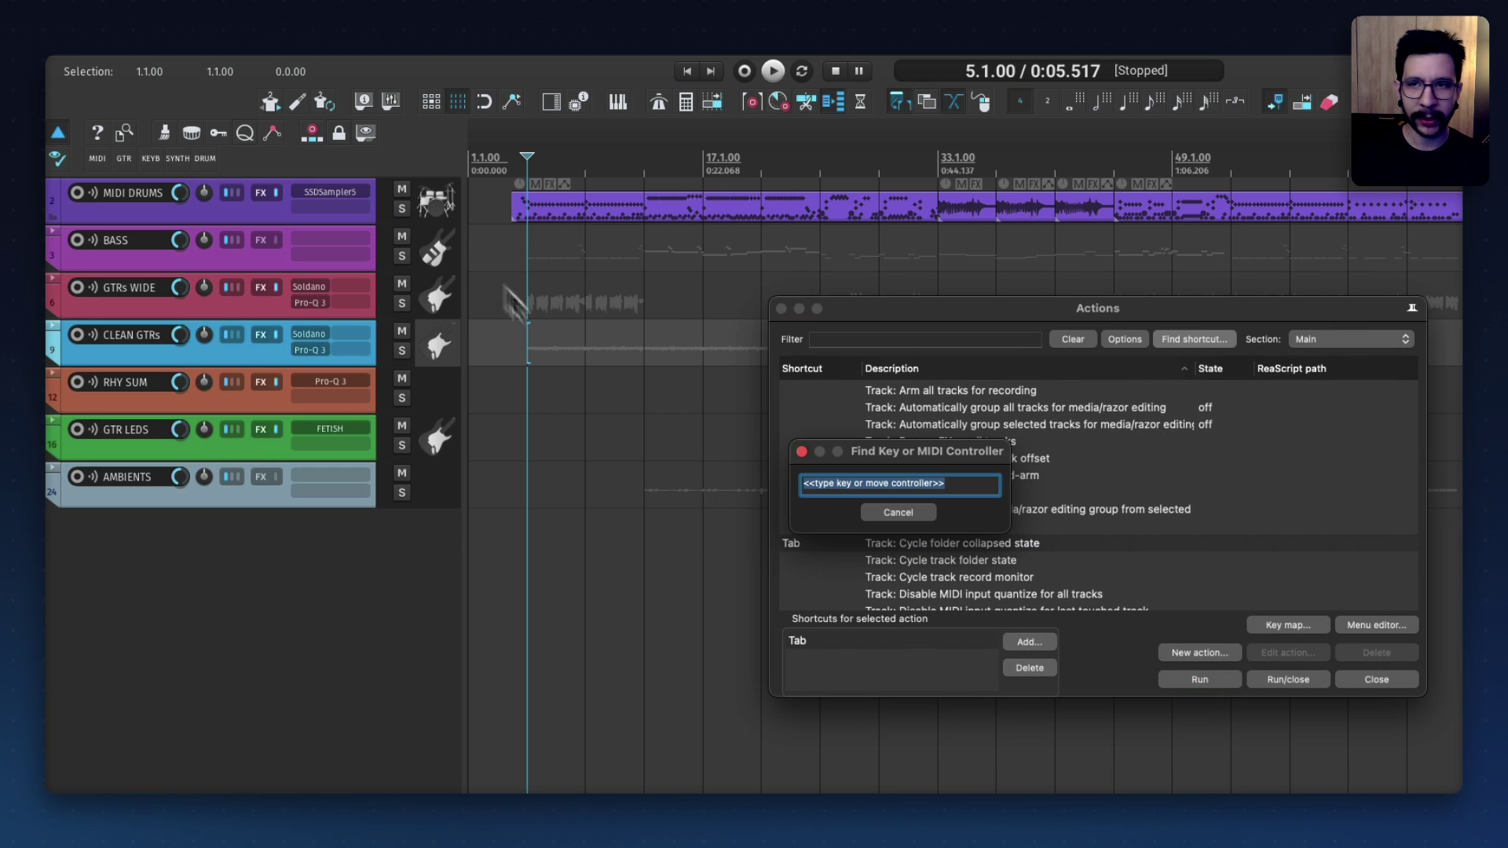
key("alt+Tab")
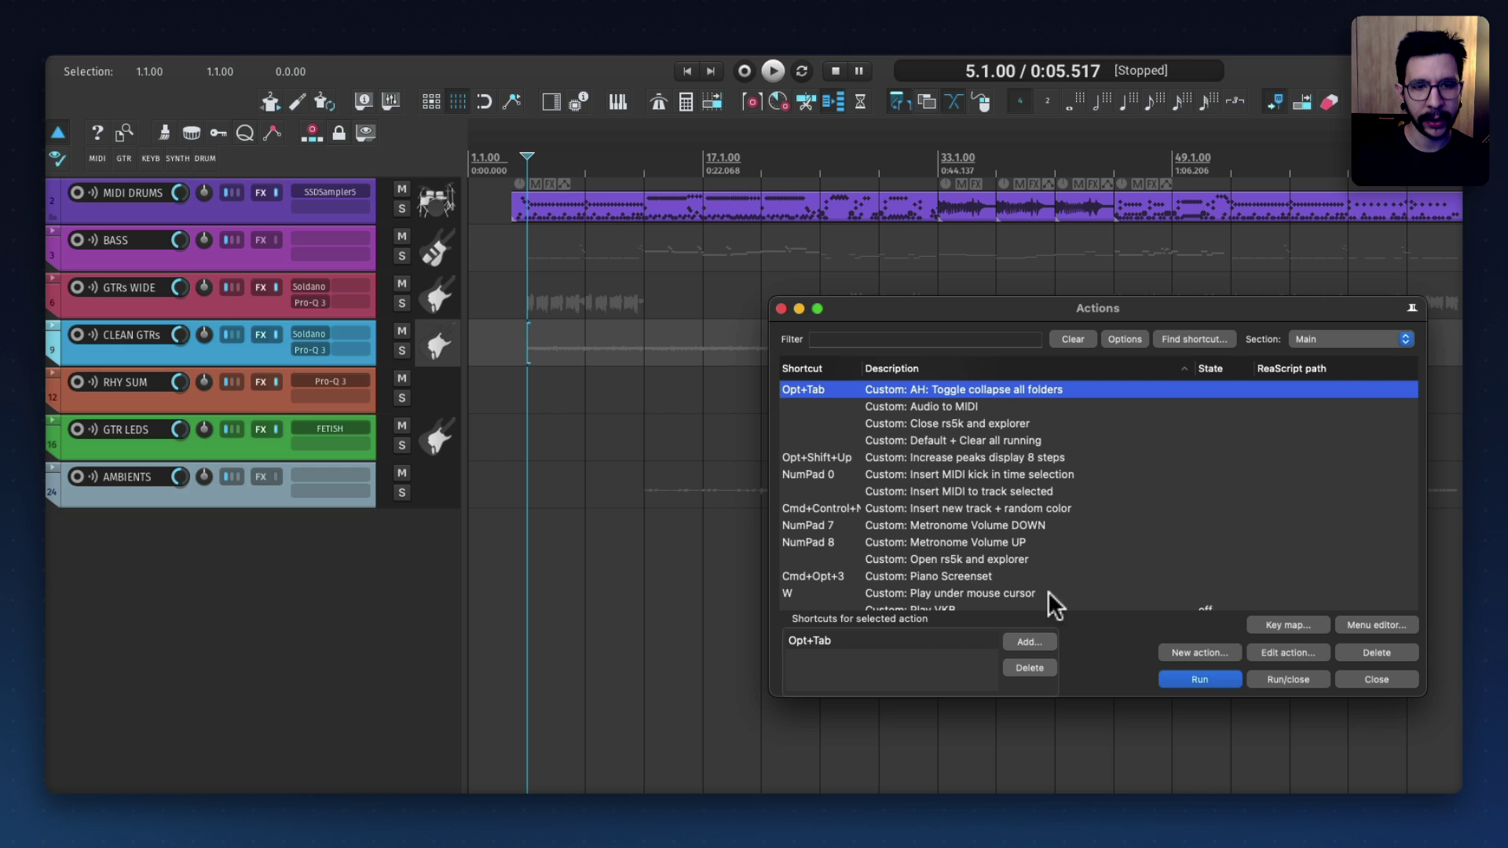
- Open the custom action "AH: Toggle collapse all folders" for editing and examine its component actions
left_click(1288, 653)
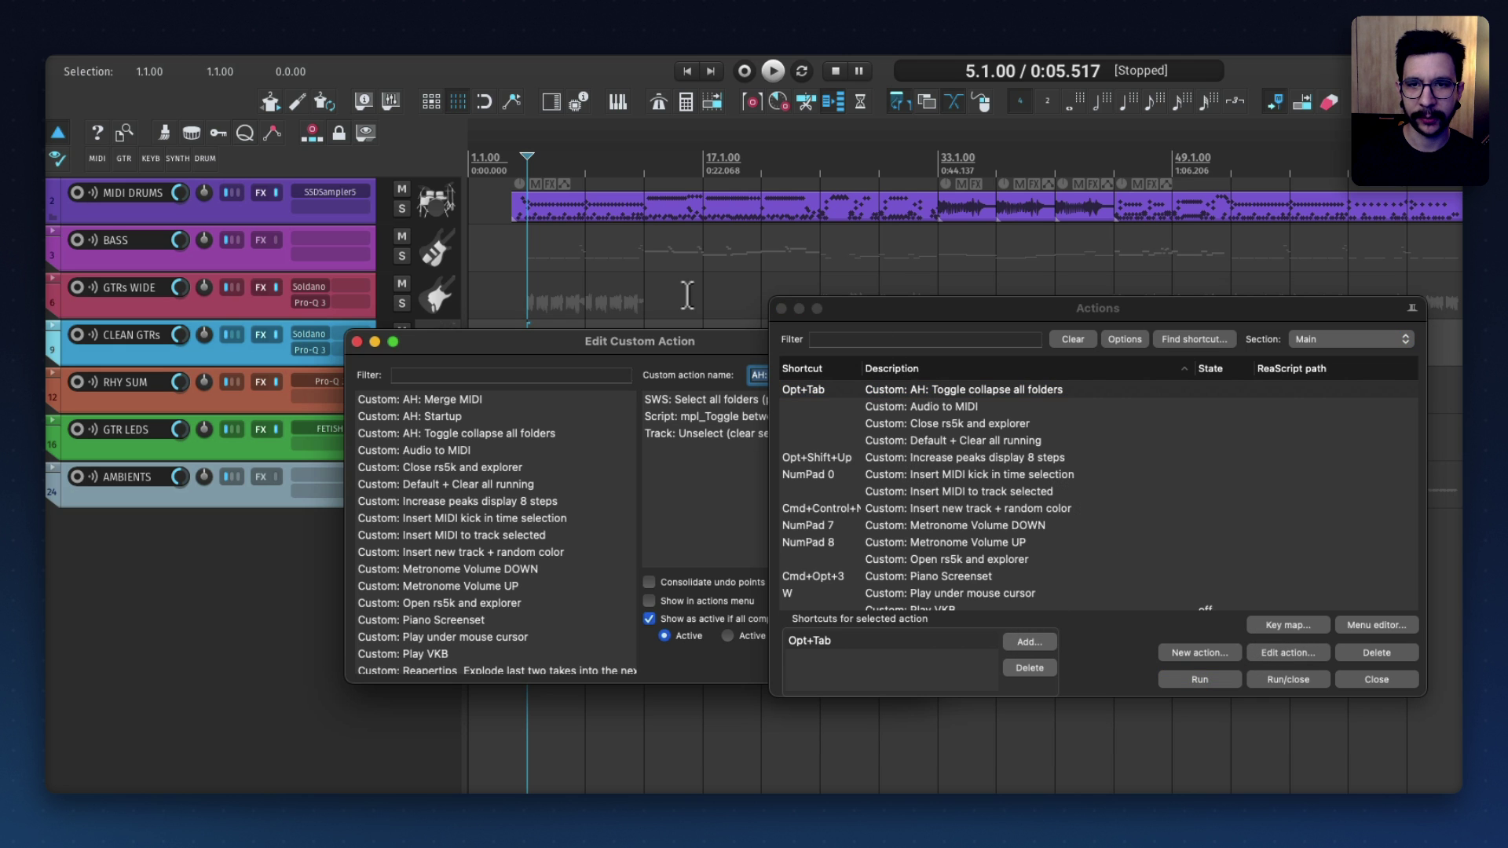
left_click_drag(910, 309, 1073, 329)
left_click(723, 403)
left_click(722, 418)
left_click(723, 432)
left_click(716, 400)
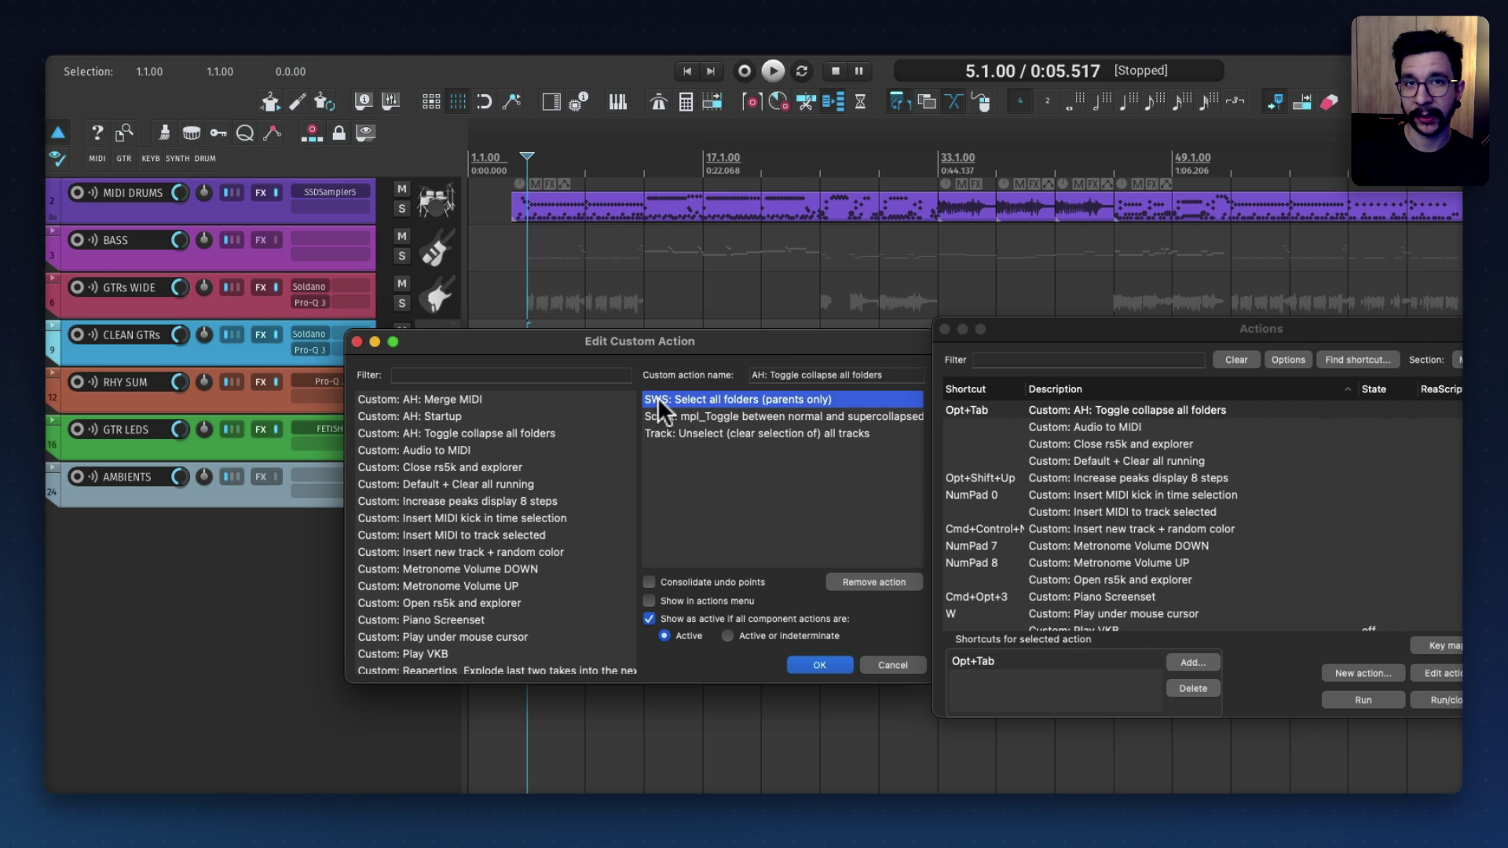
left_click(689, 417)
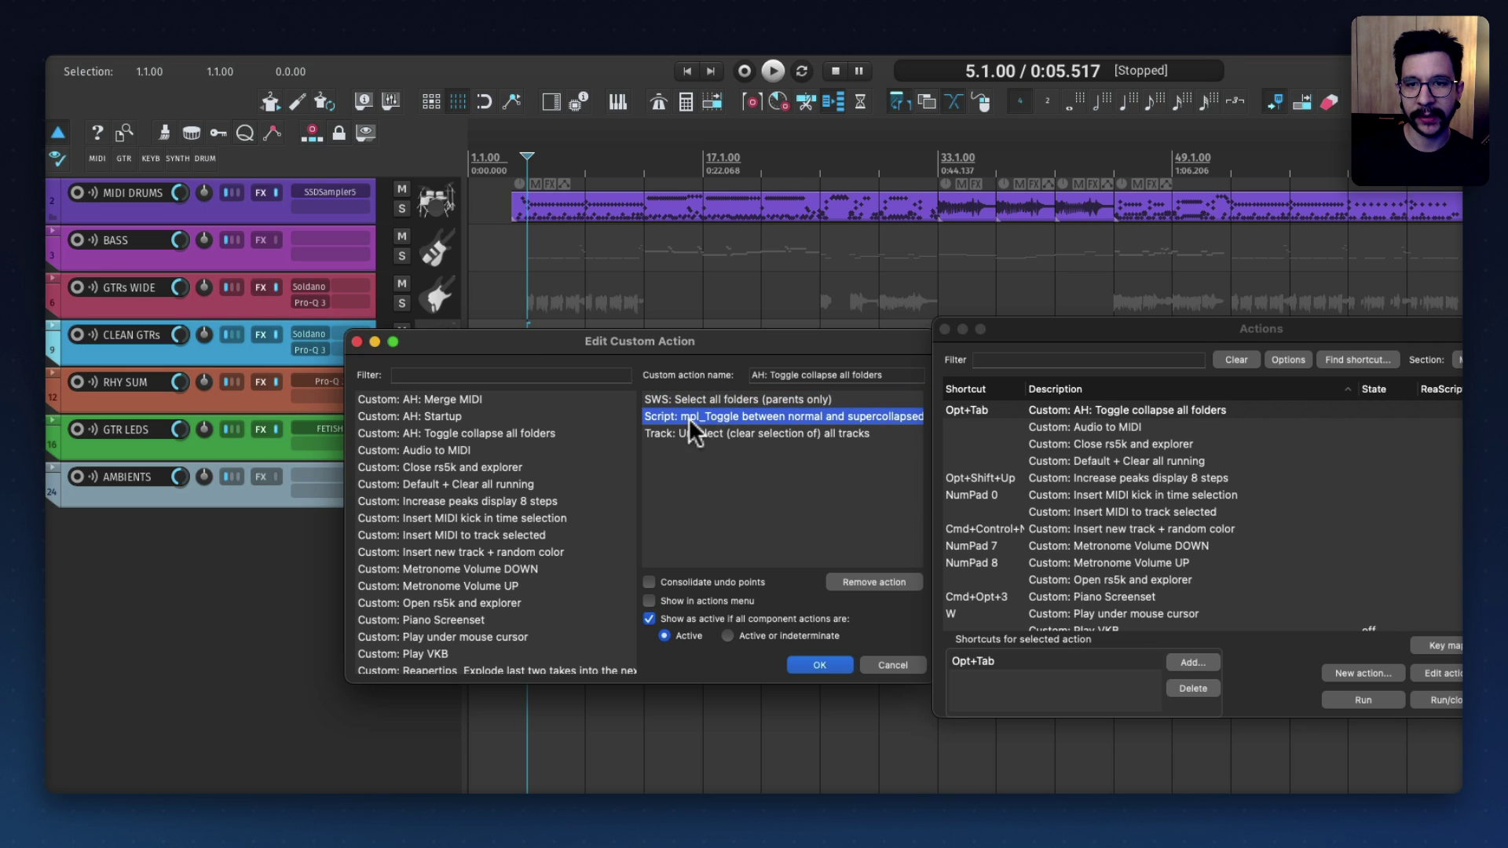
- Move the custom action editor clear of the tracks and cycle the GTRs WIDE folder through its normal, small and hidden states
left_click_drag(738, 339, 700, 335)
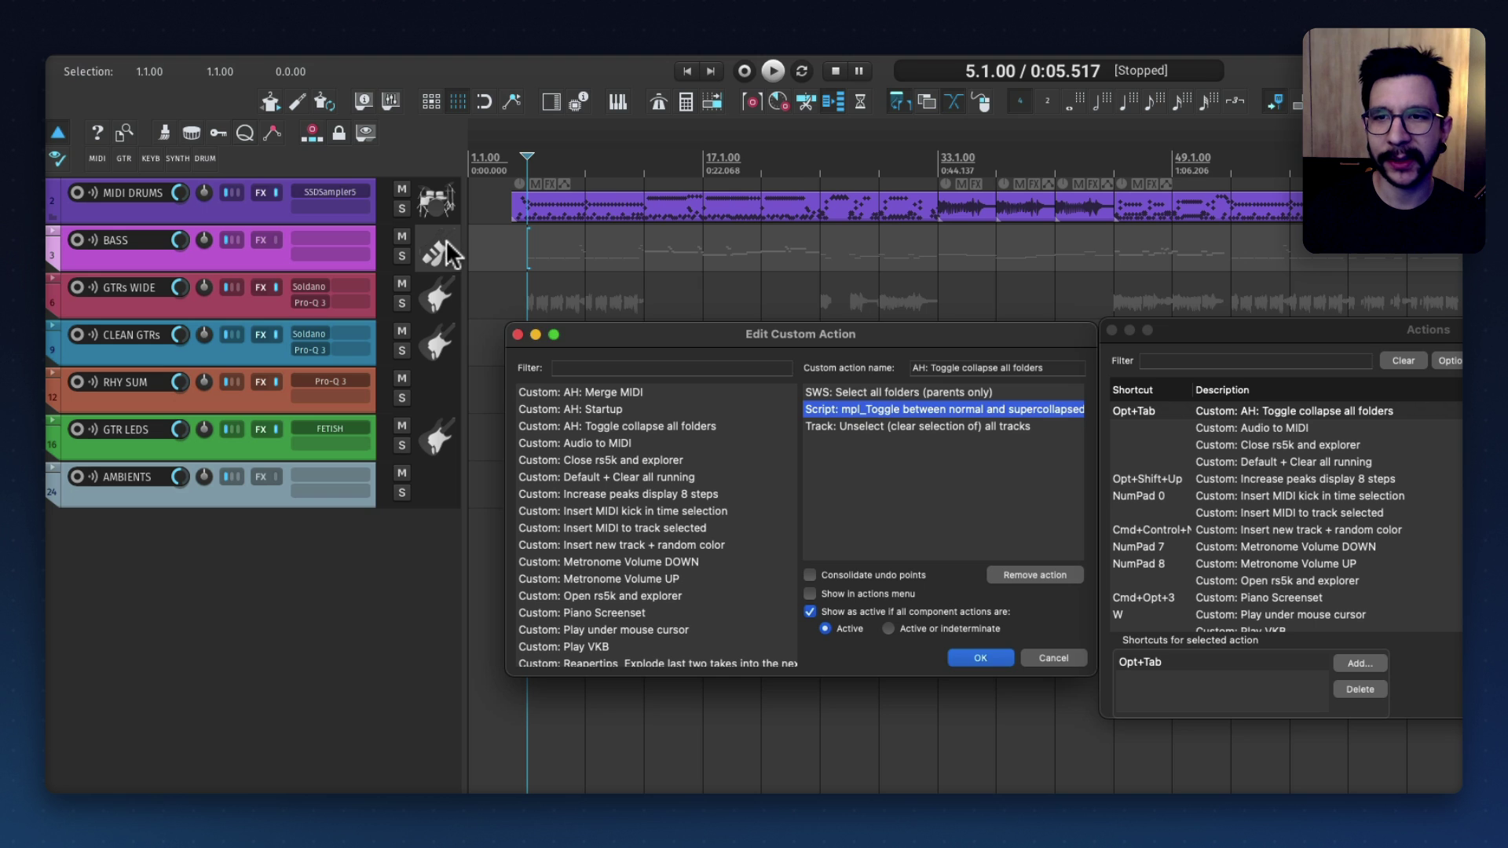
left_click(447, 243)
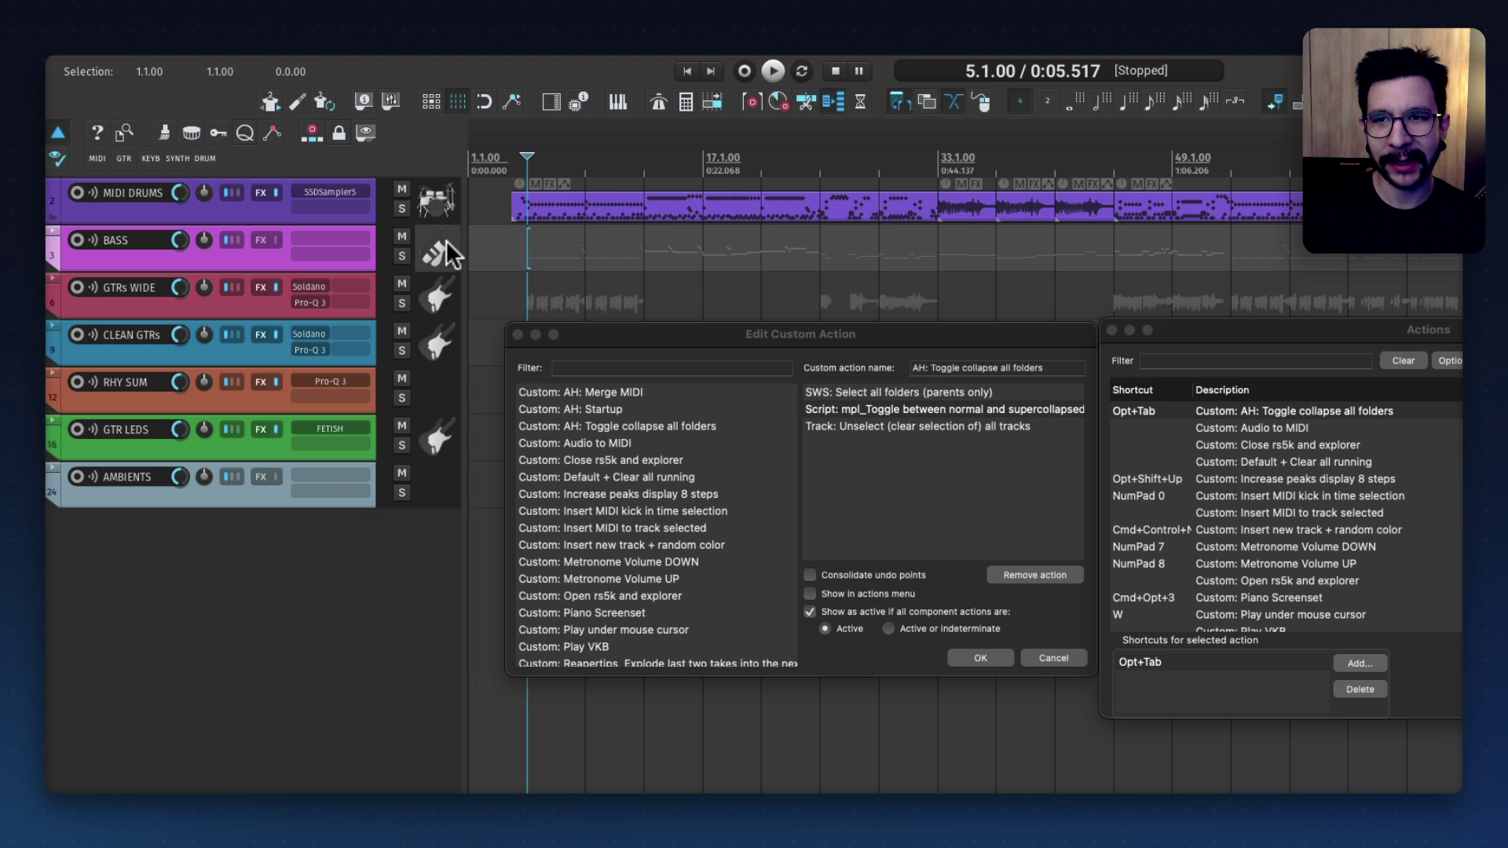
key("alt+Tab")
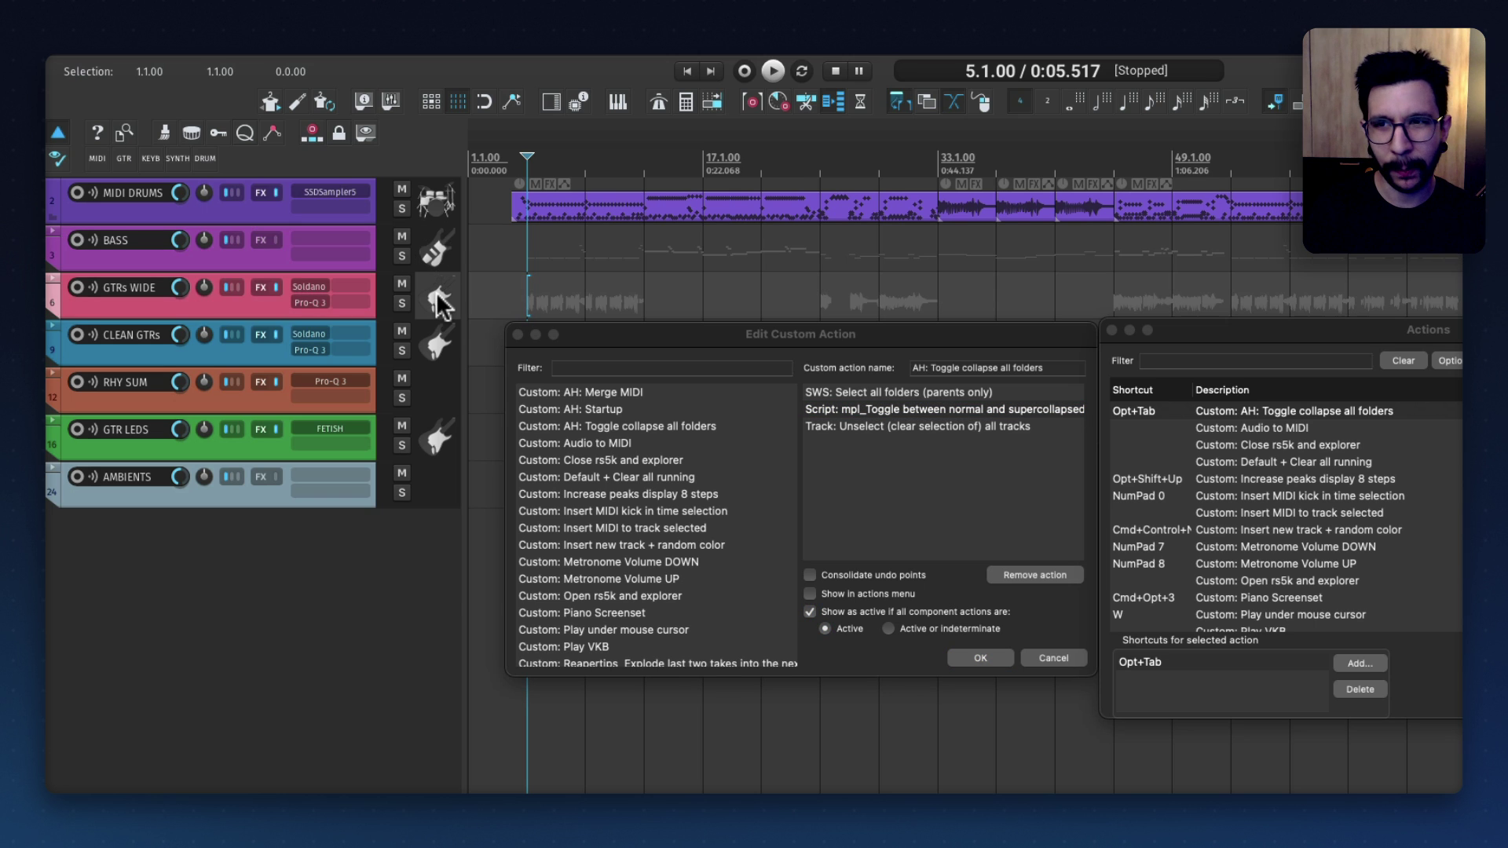
key("alt+Tab")
key("alt+Tab")
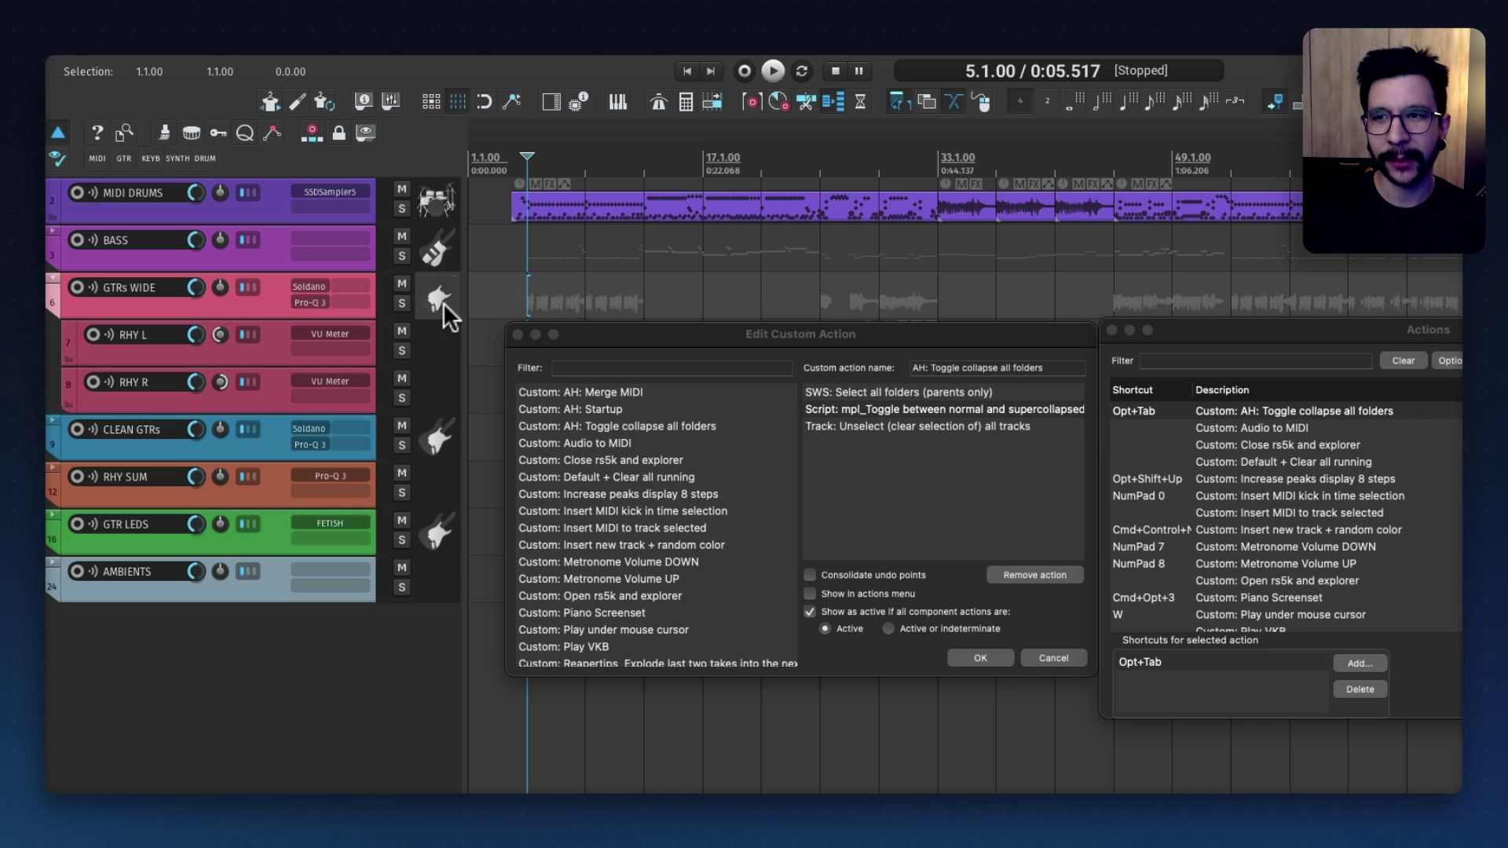
key("alt+Tab")
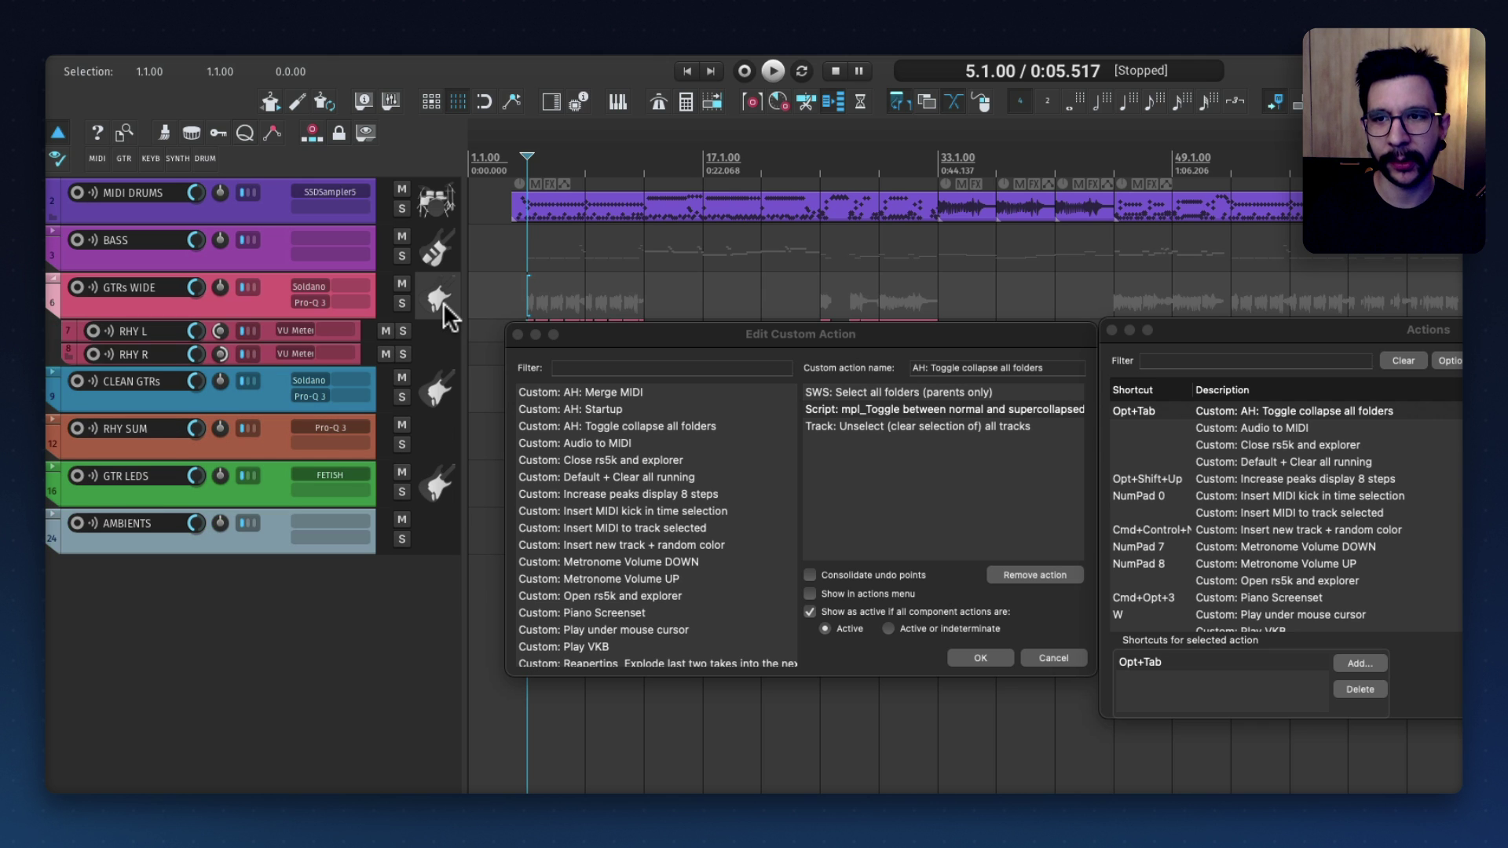
- Open the Track Control Panels preferences and examine the options for the track heights cycled by the folder collapse button
key("super+comma")
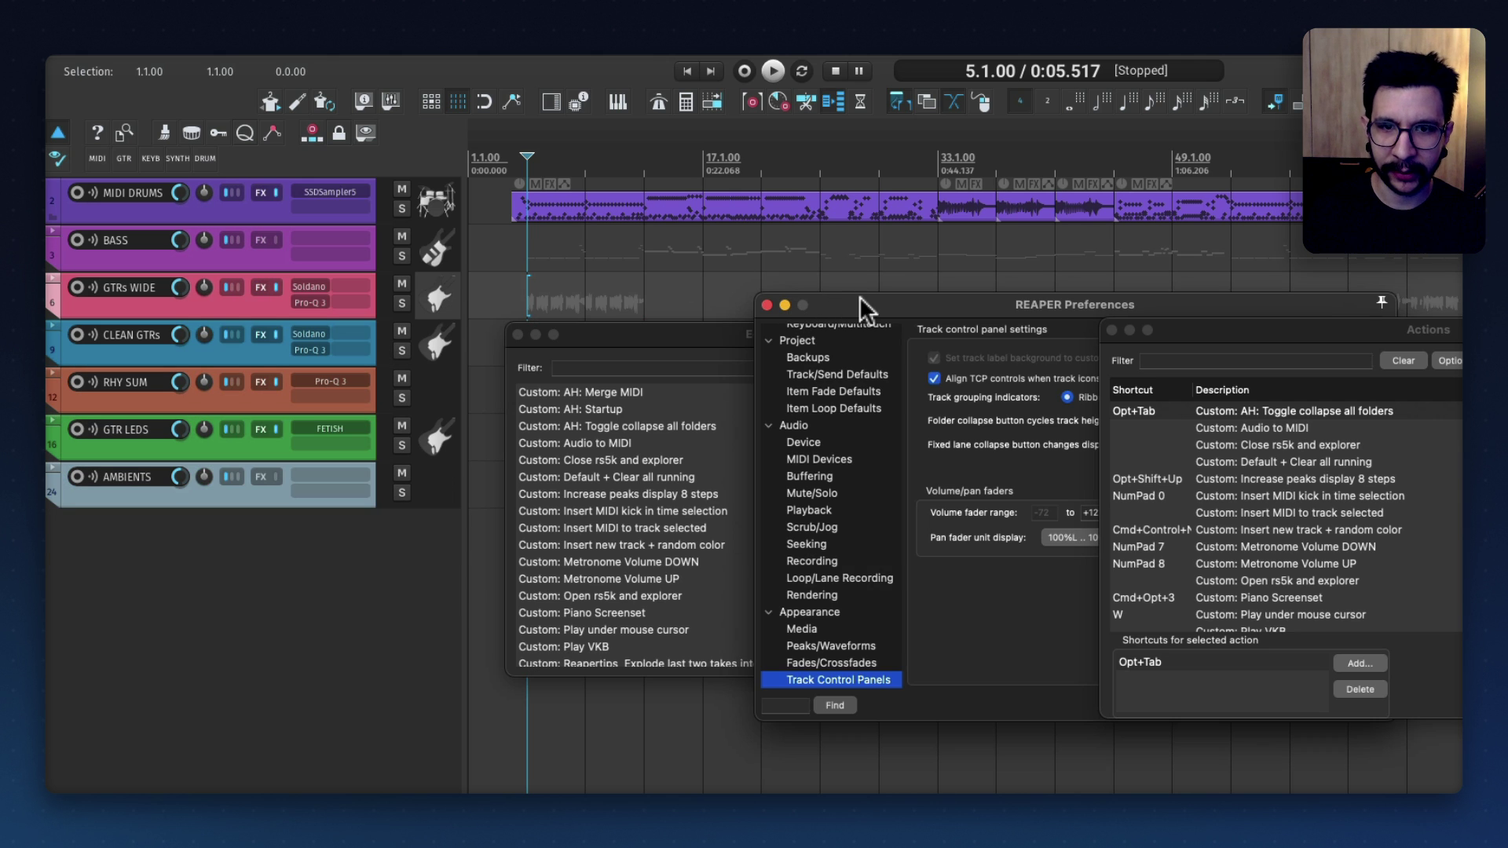
left_click_drag(861, 299, 489, 304)
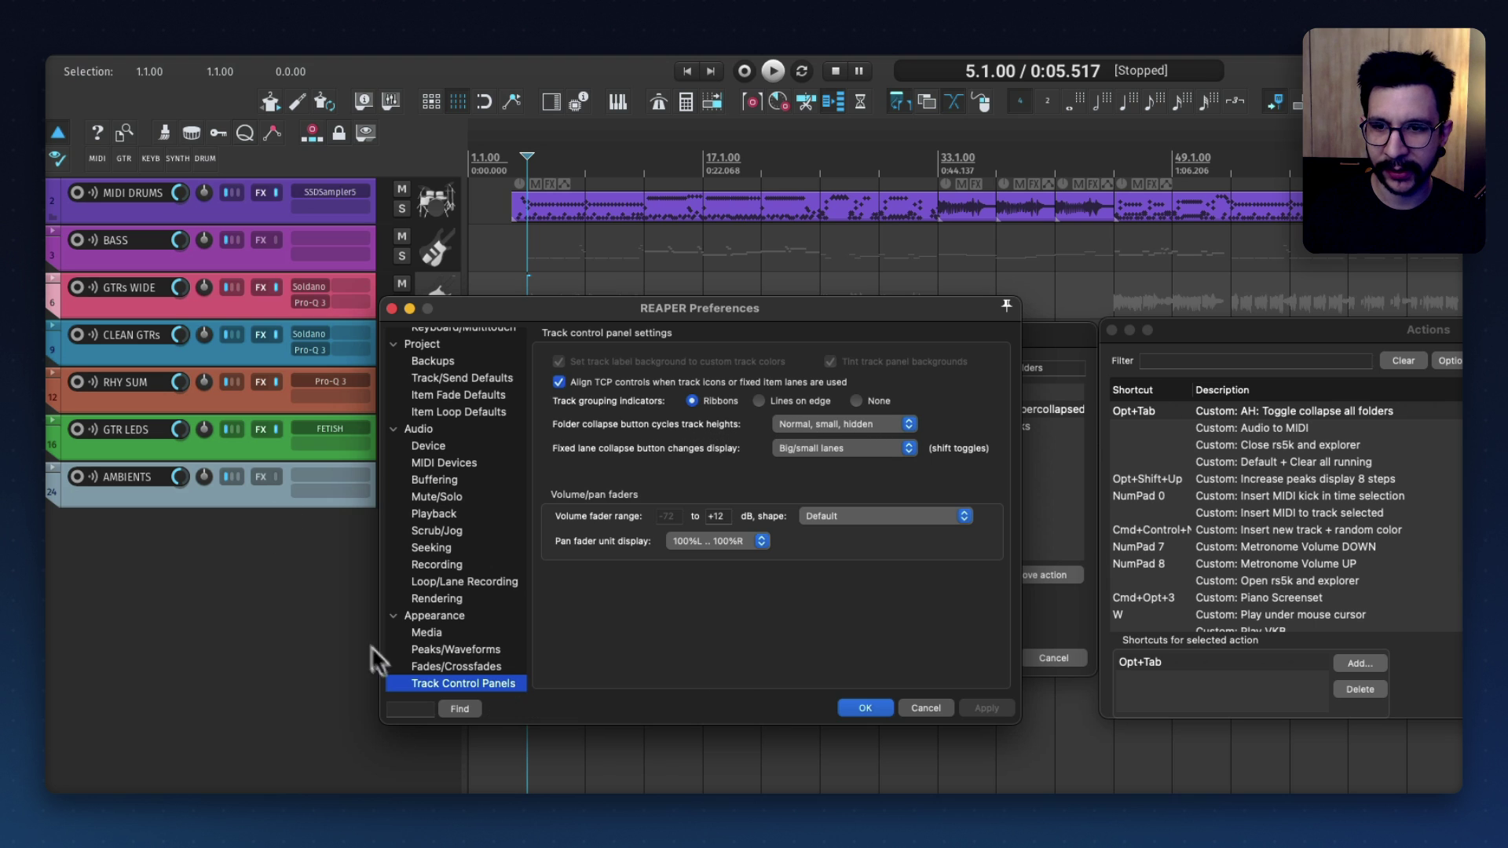
left_click(820, 425)
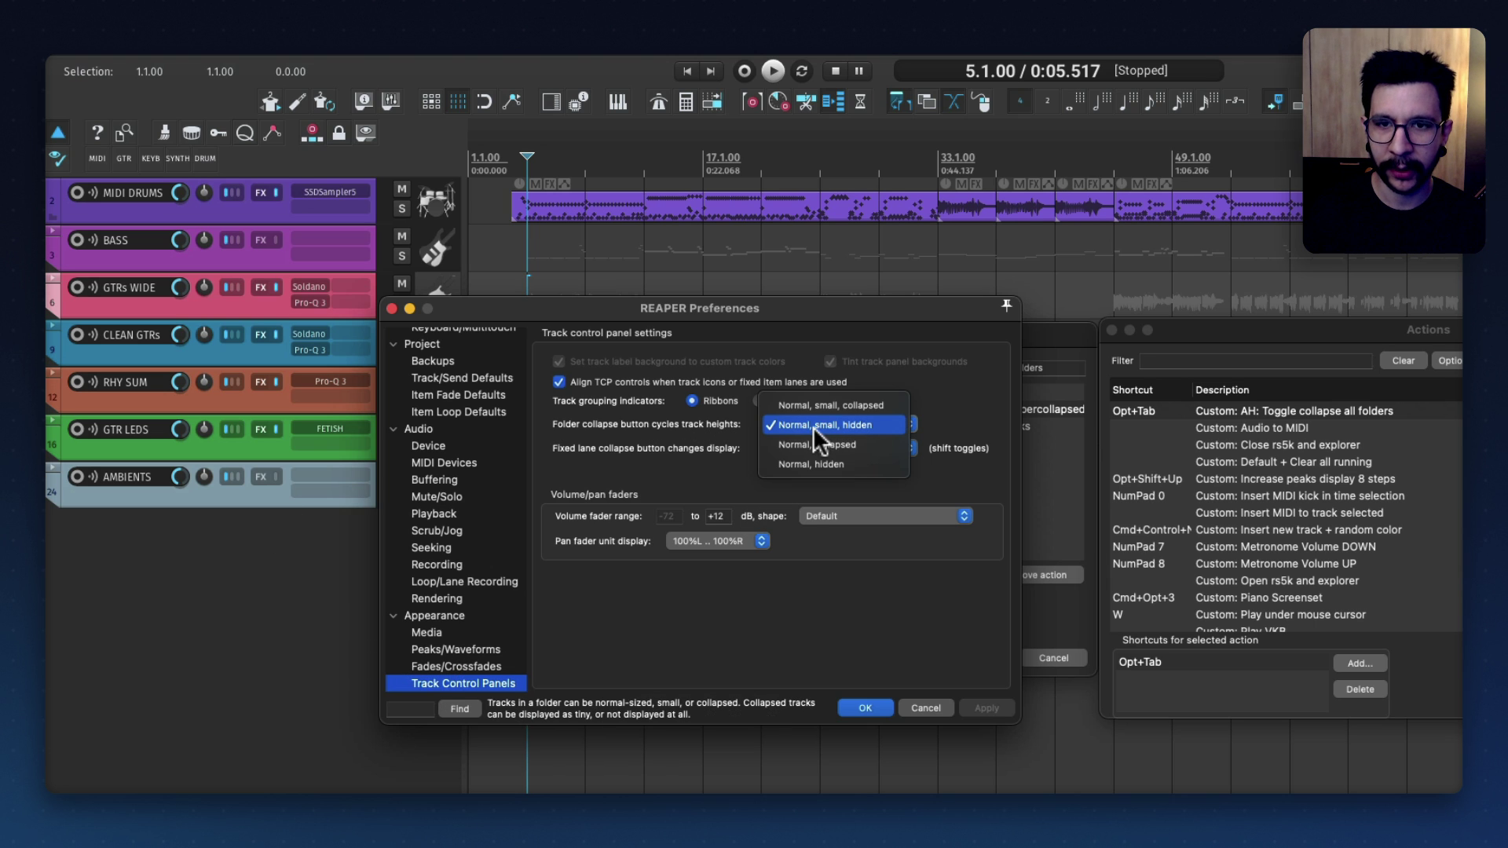
left_click(859, 424)
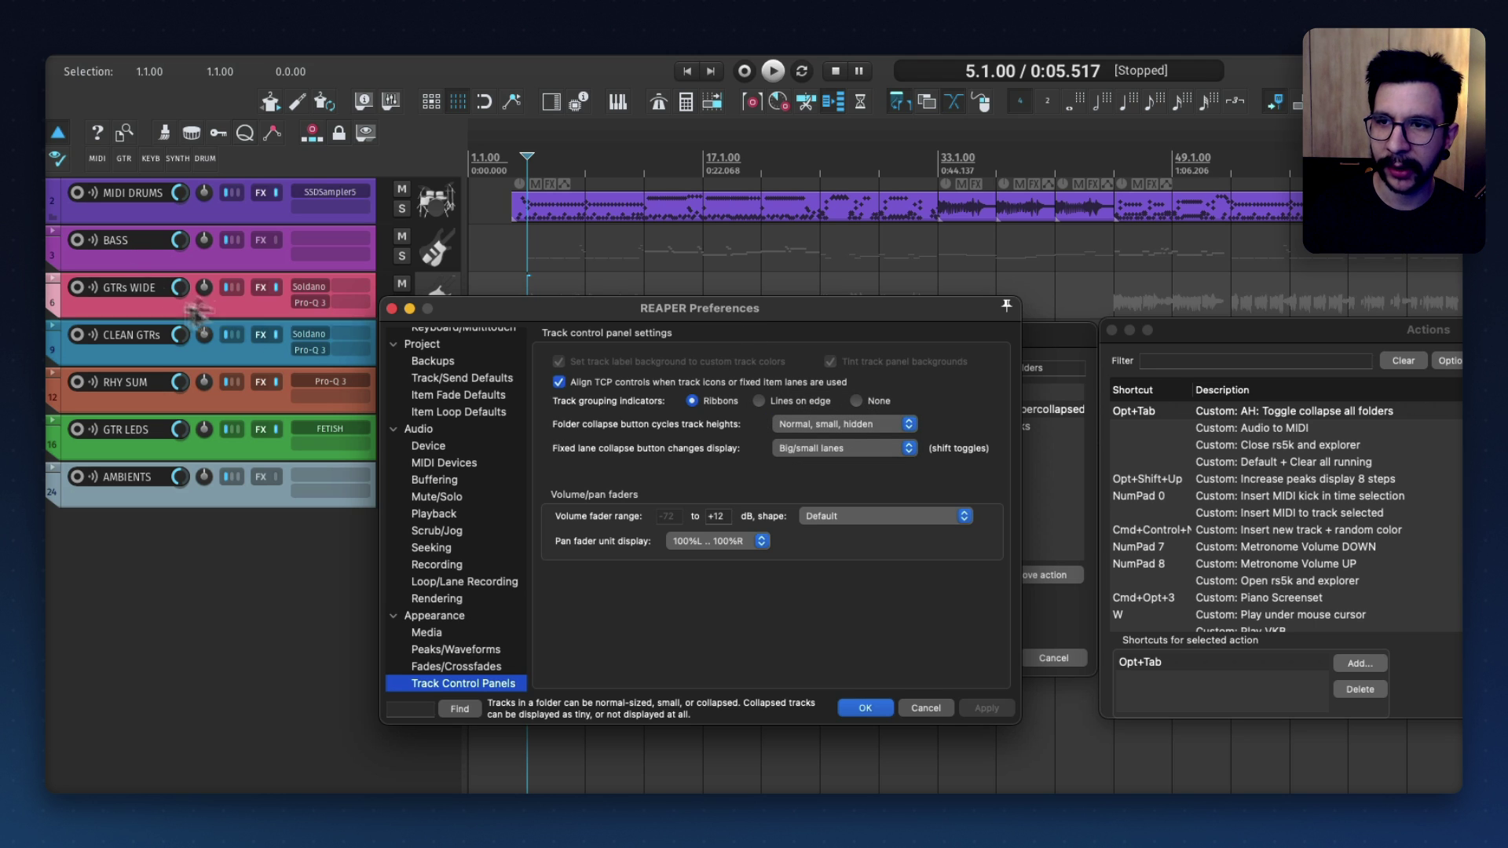
- Set the folder collapse button to cycle through "Normal, small, collapsed" and apply it
left_click(873, 425)
left_click(882, 415)
left_click(984, 709)
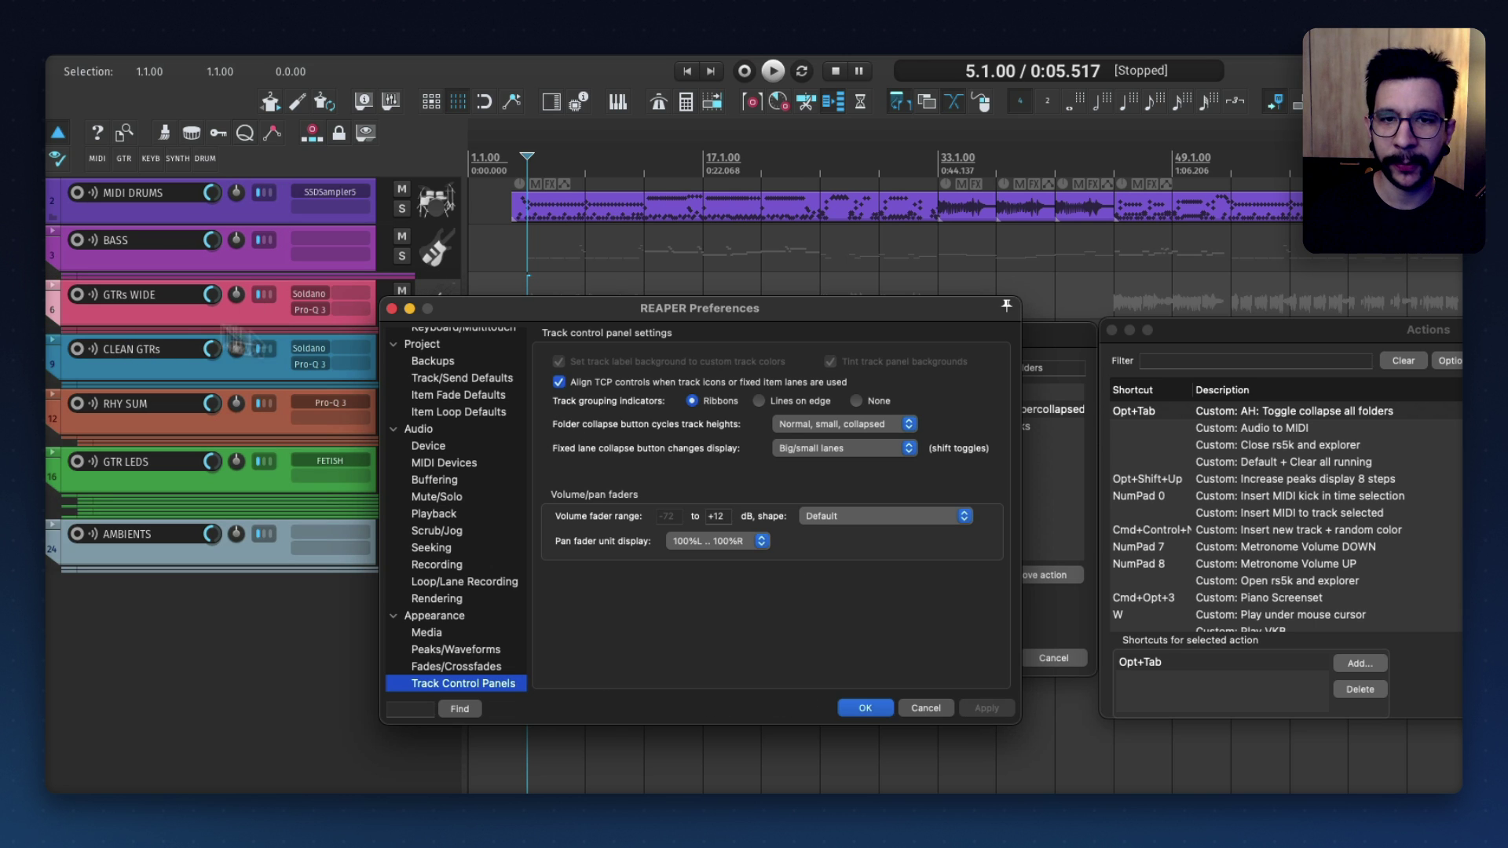
- Set the folder collapse cycle back to "Normal, small, hidden", apply it and close the preferences
left_click(865, 428)
left_click(825, 445)
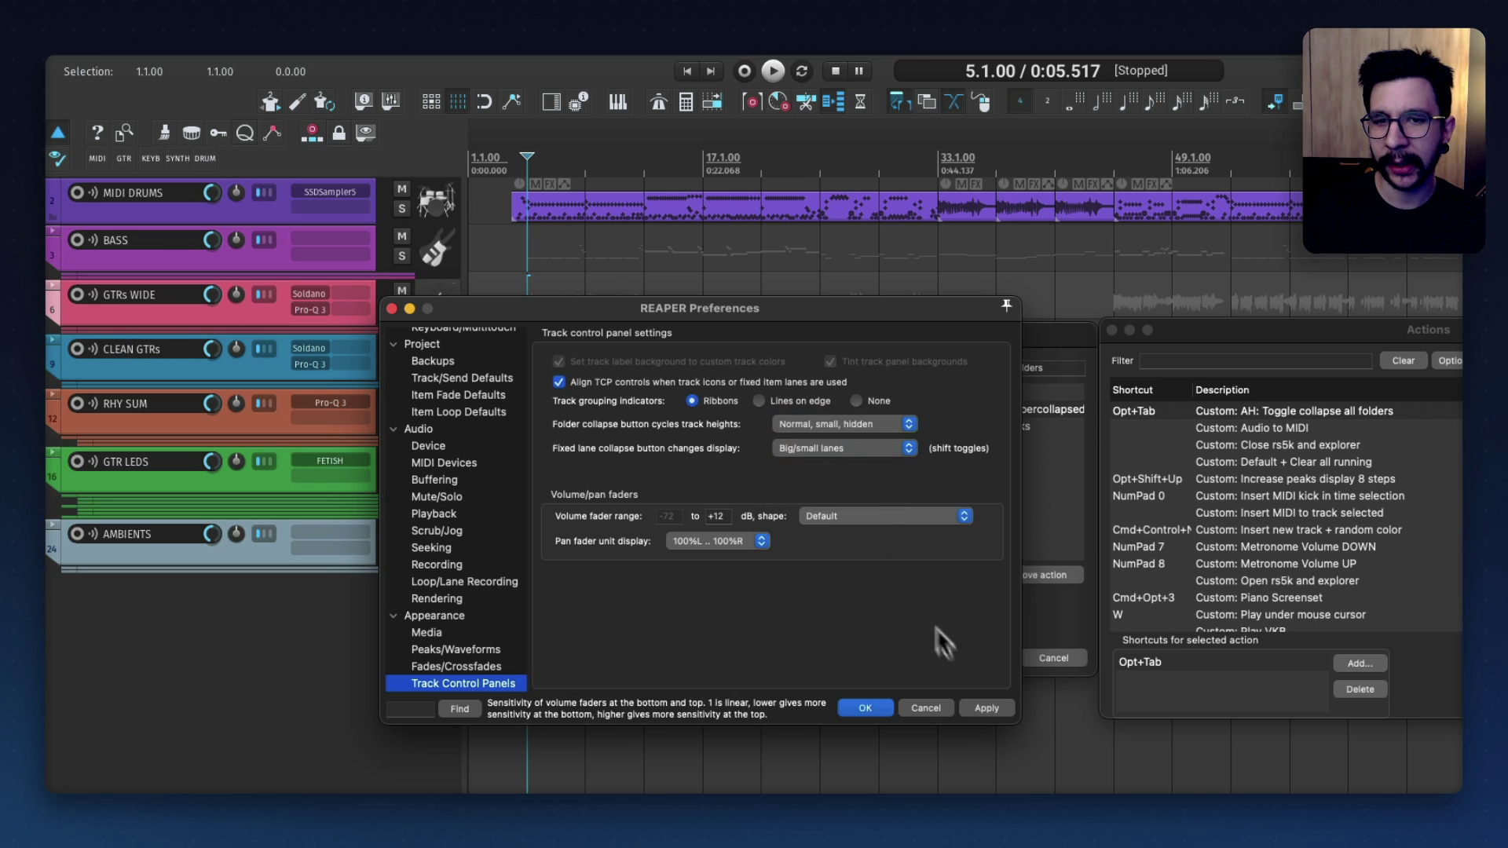
left_click(986, 708)
left_click(866, 708)
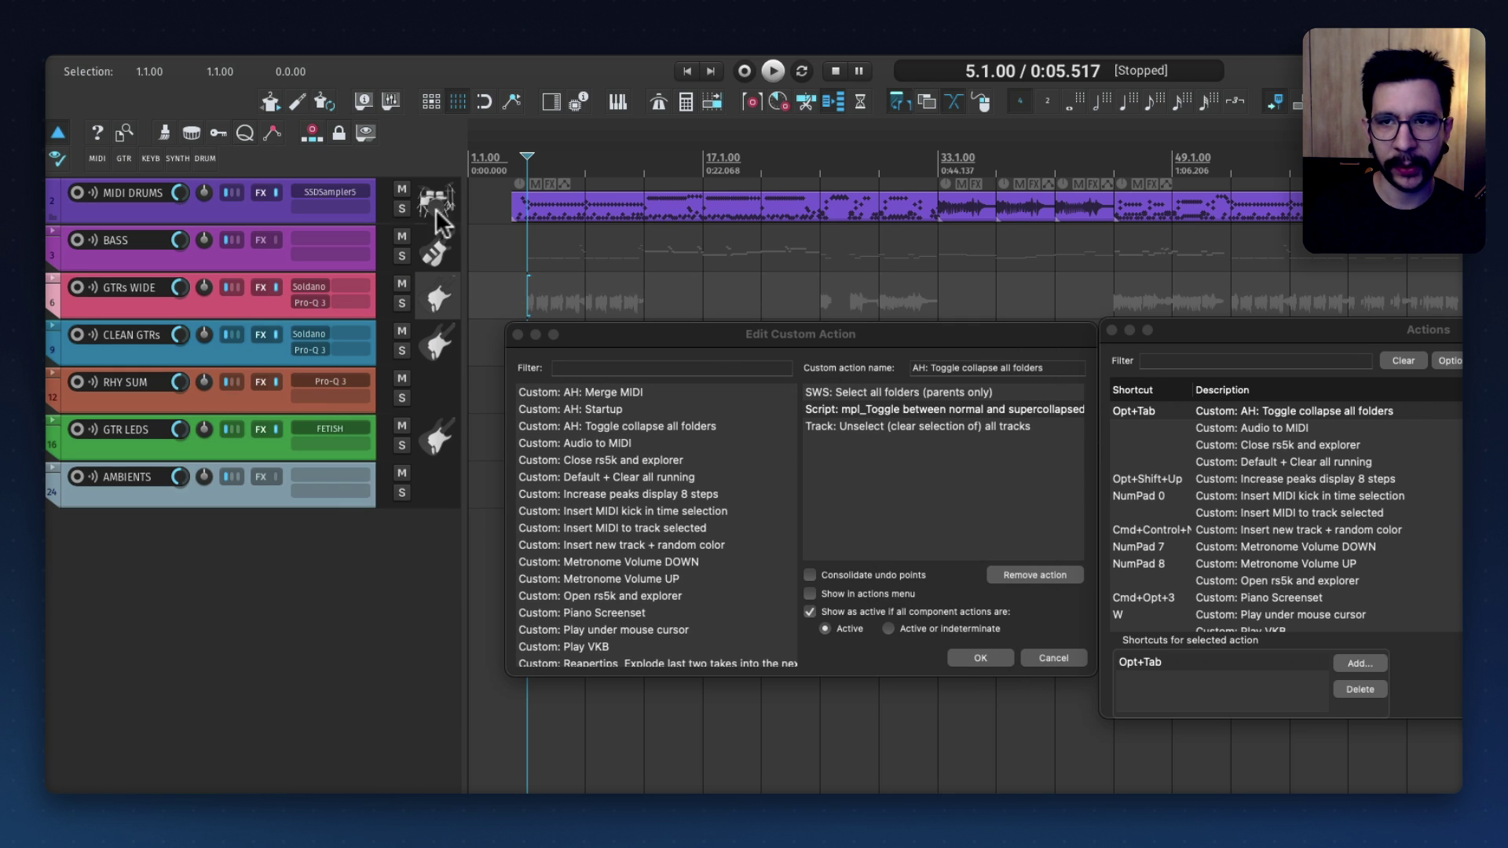
- Highlight the mpl toggle script within the custom action, and expand and re-collapse only the RHY SUM folder
left_click(929, 427)
left_click(927, 409)
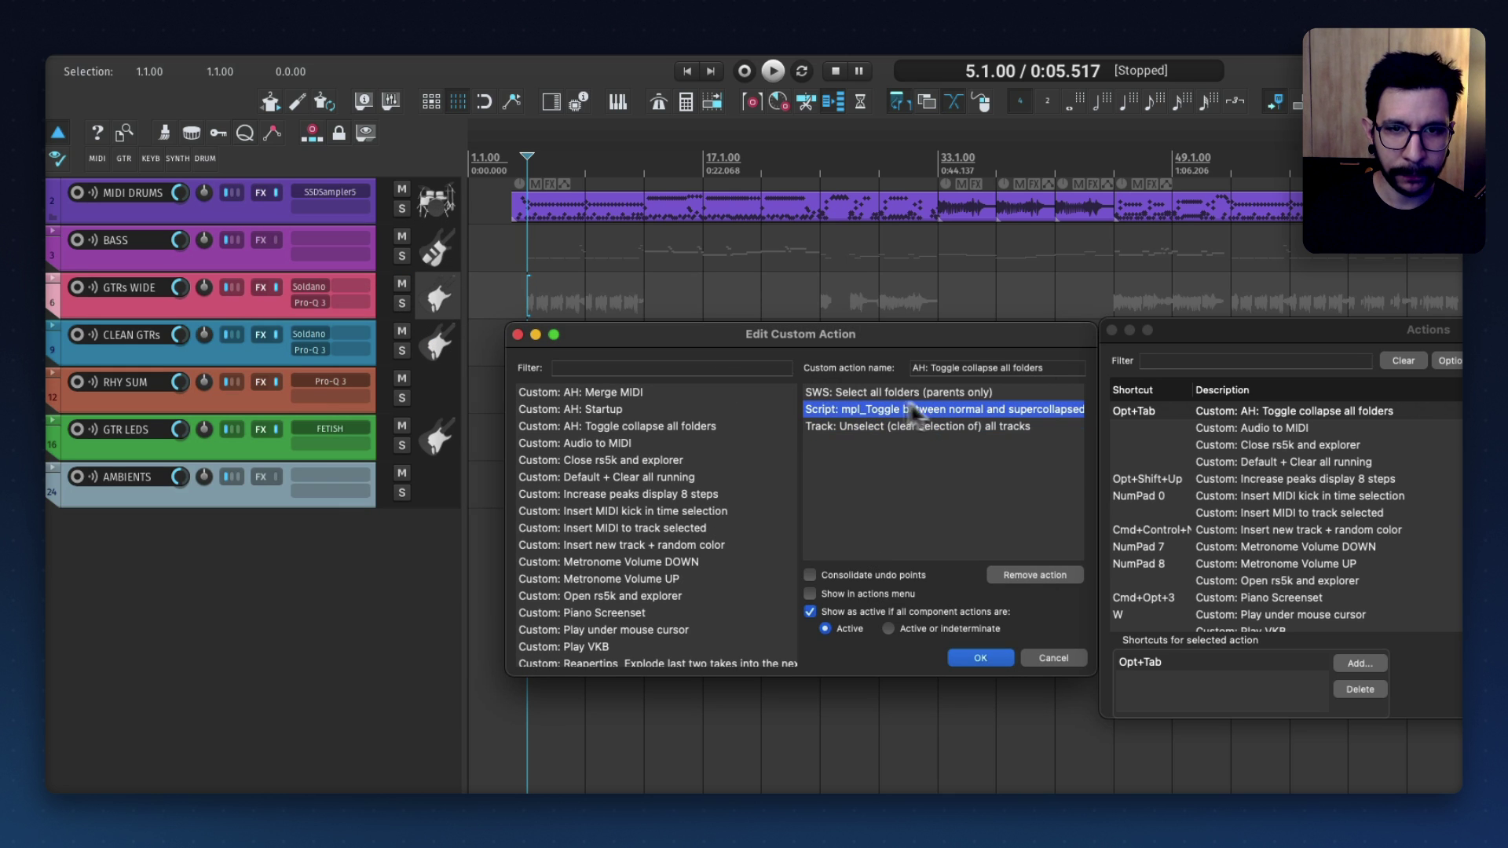
left_click(448, 298)
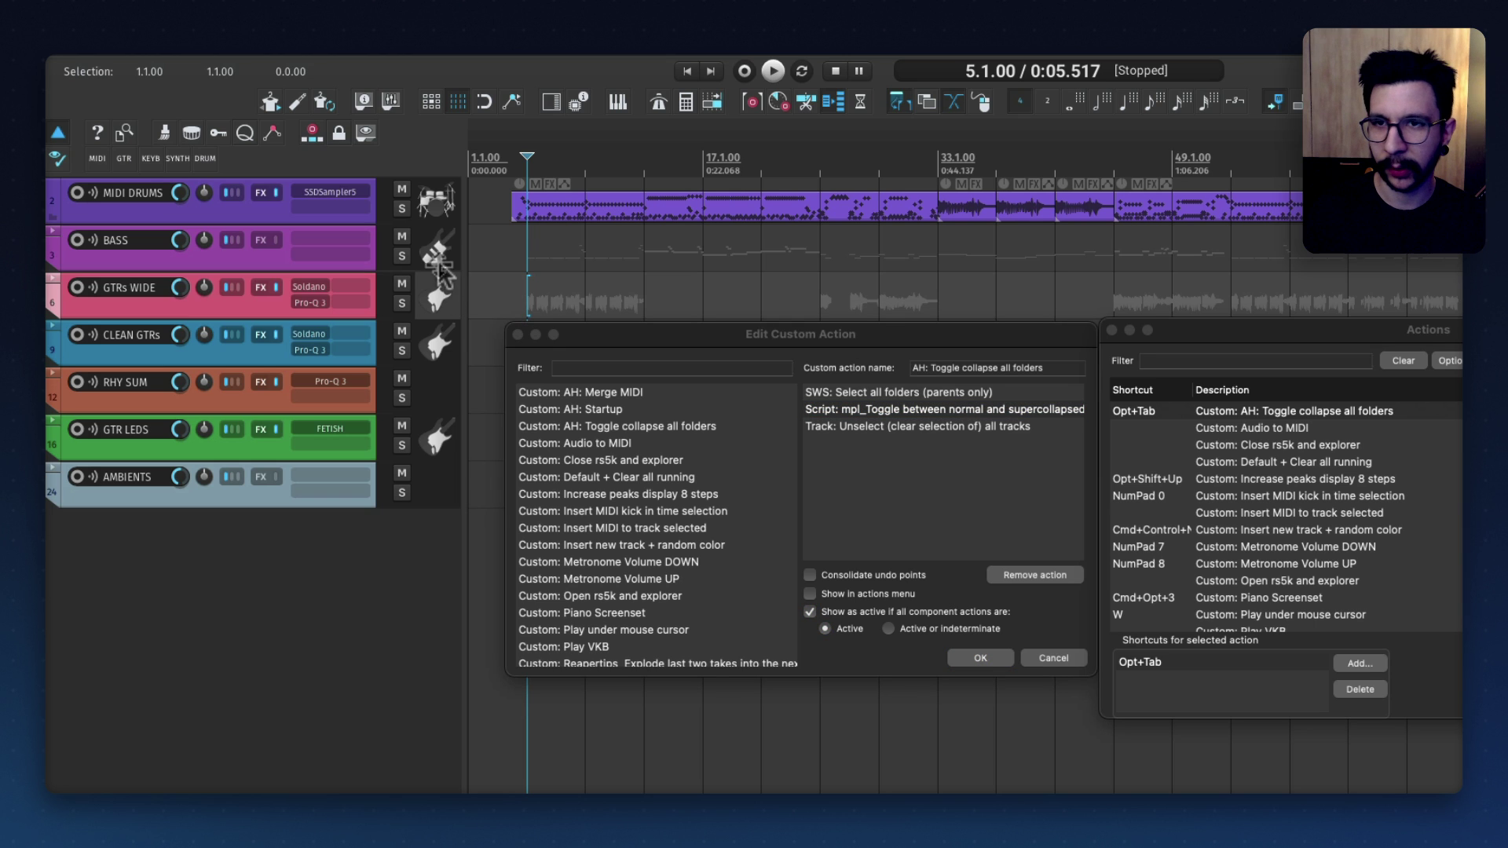
left_click(440, 258)
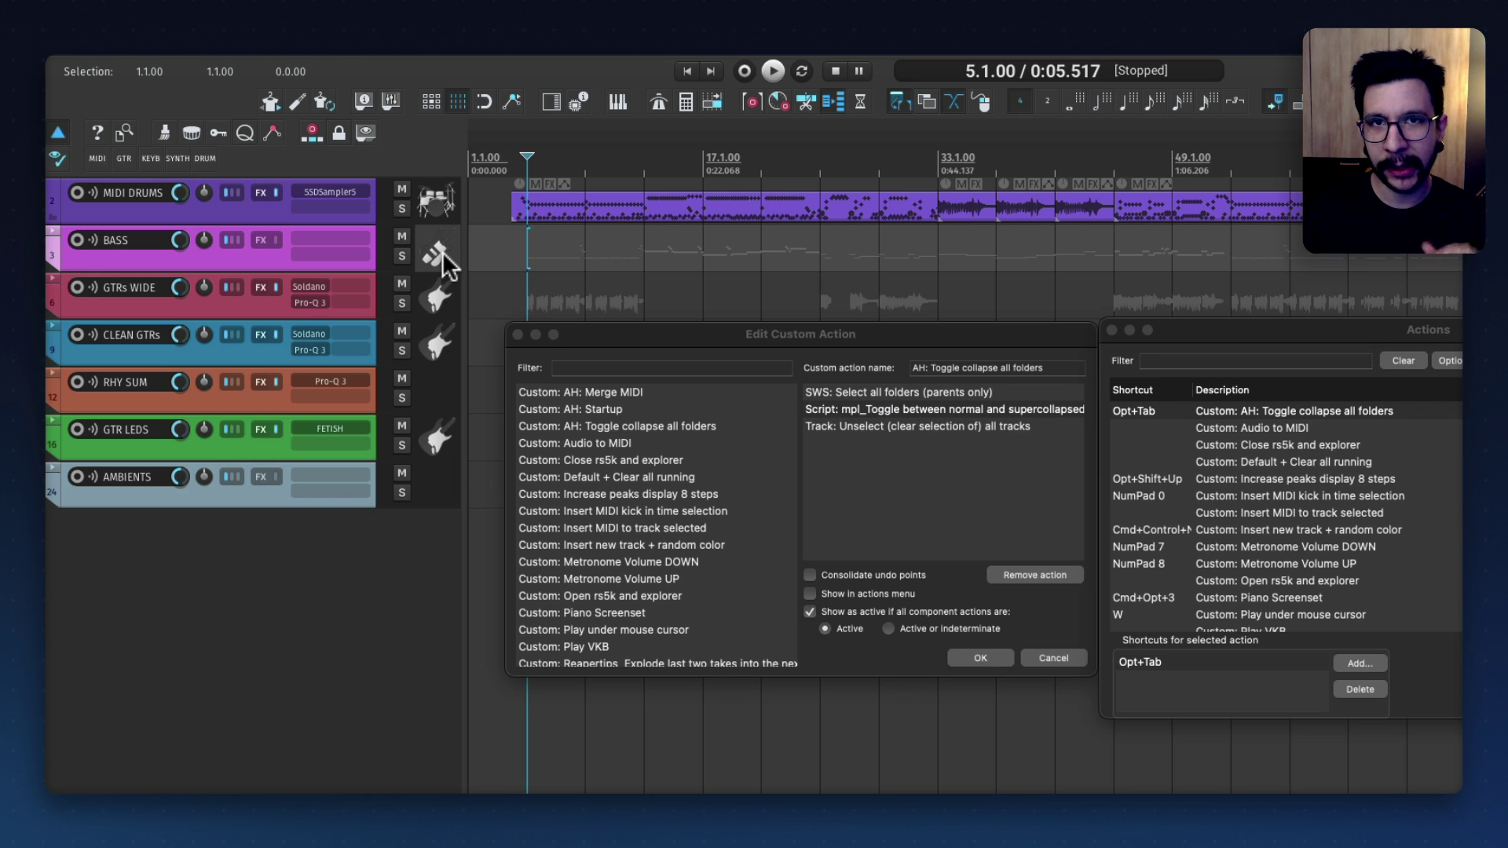
left_click(431, 382)
key("Tab")
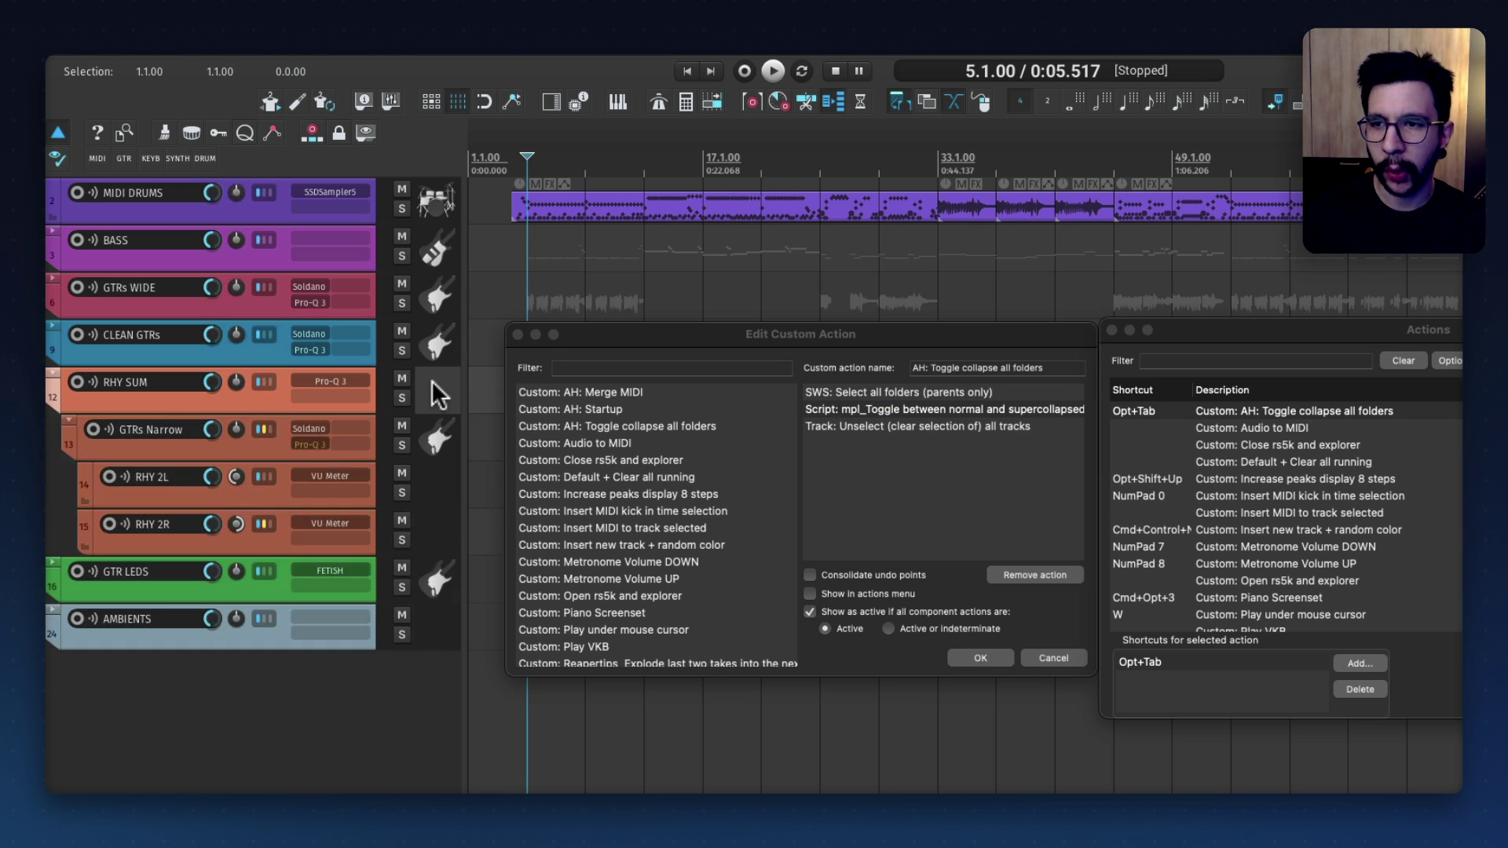
key("alt+Tab")
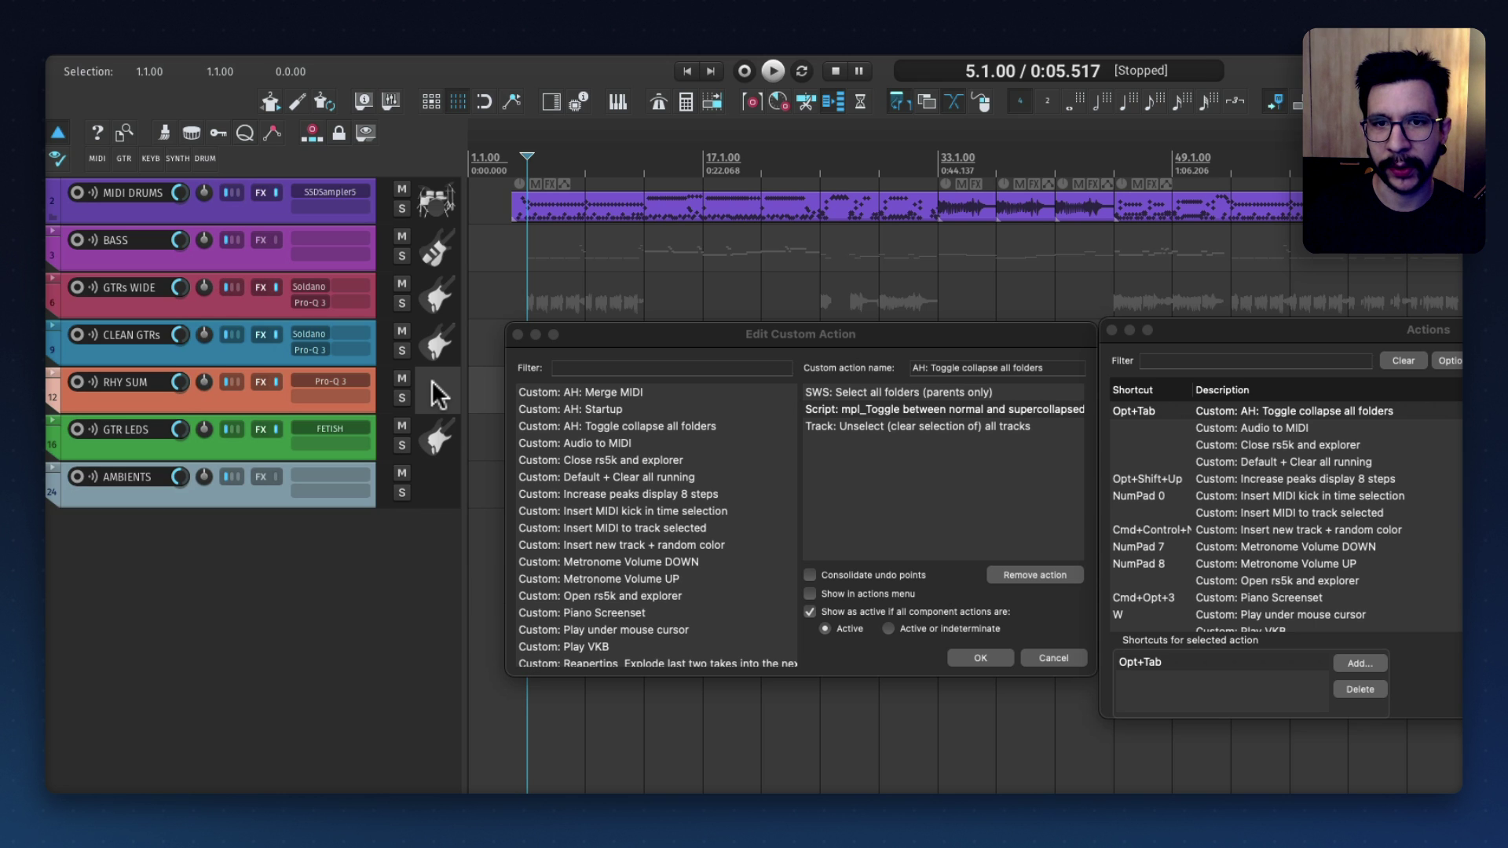
- Highlight the unselect-all-tracks component, expand and re-collapse all folders at once, and close the custom action editor
left_click(864, 426)
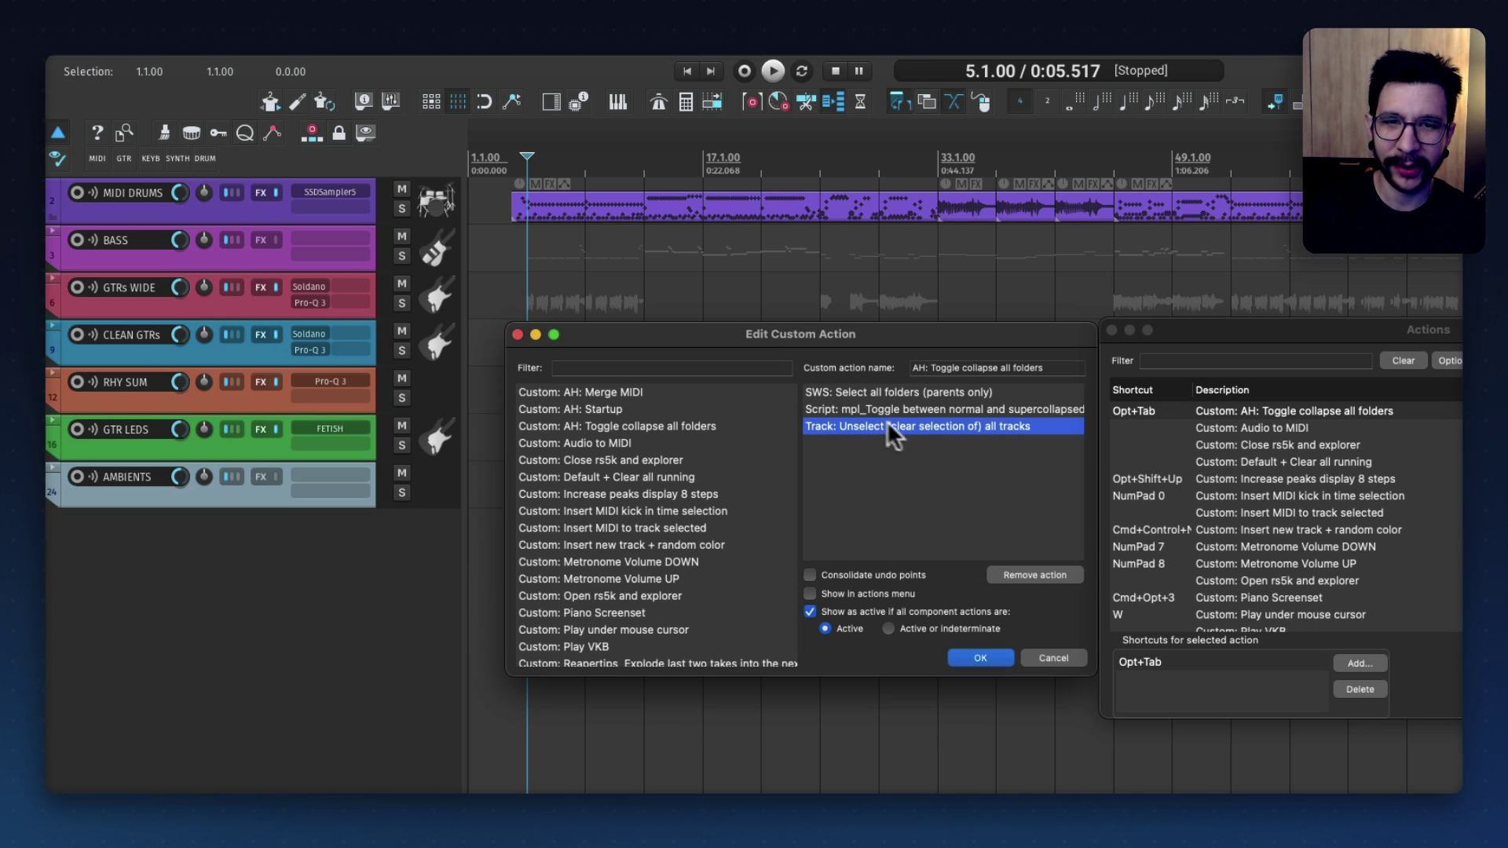
left_click(448, 247)
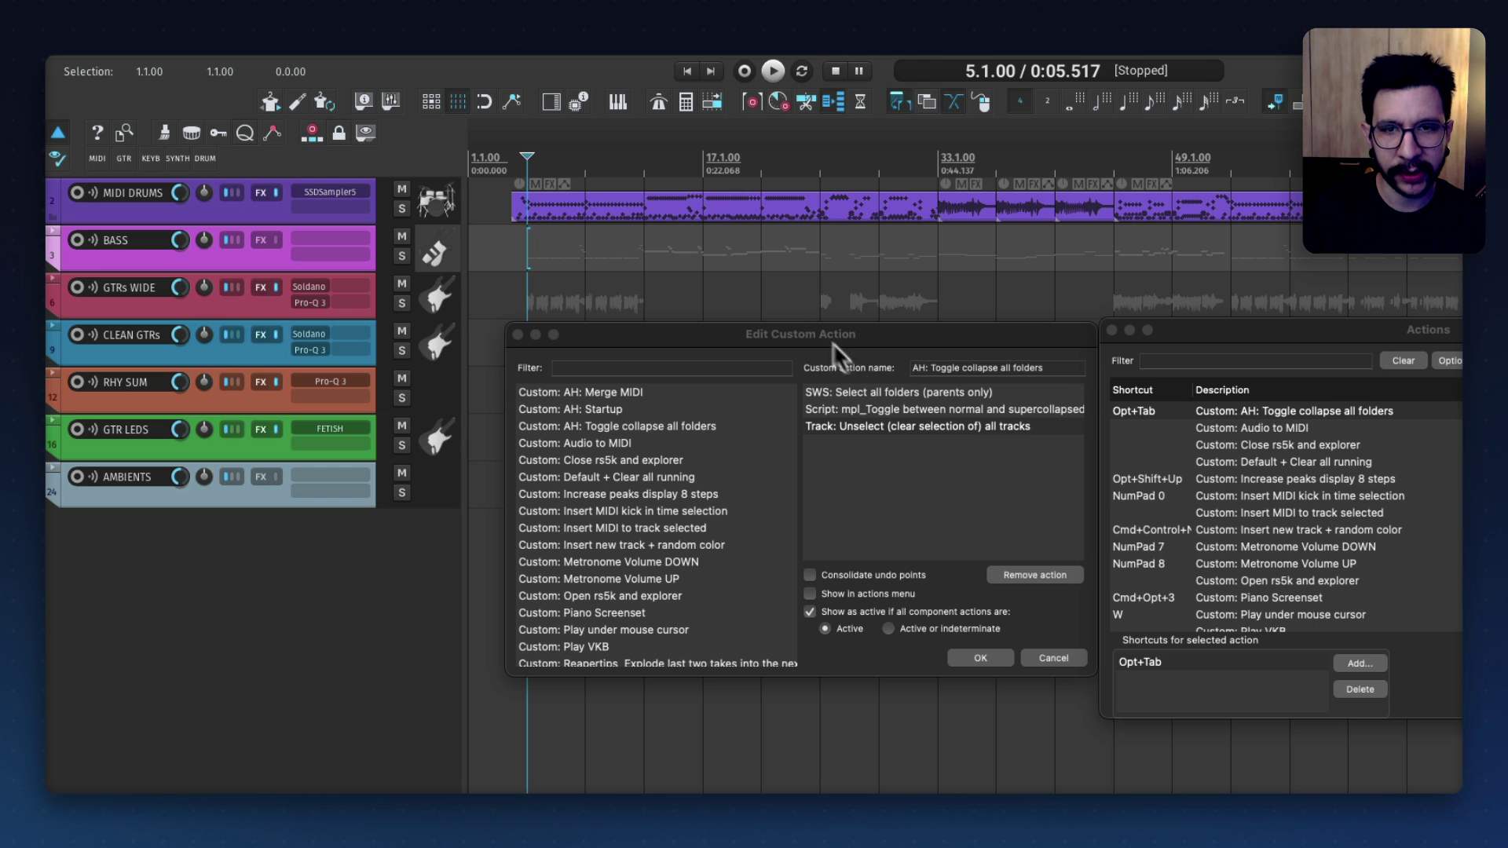
key("alt+Tab")
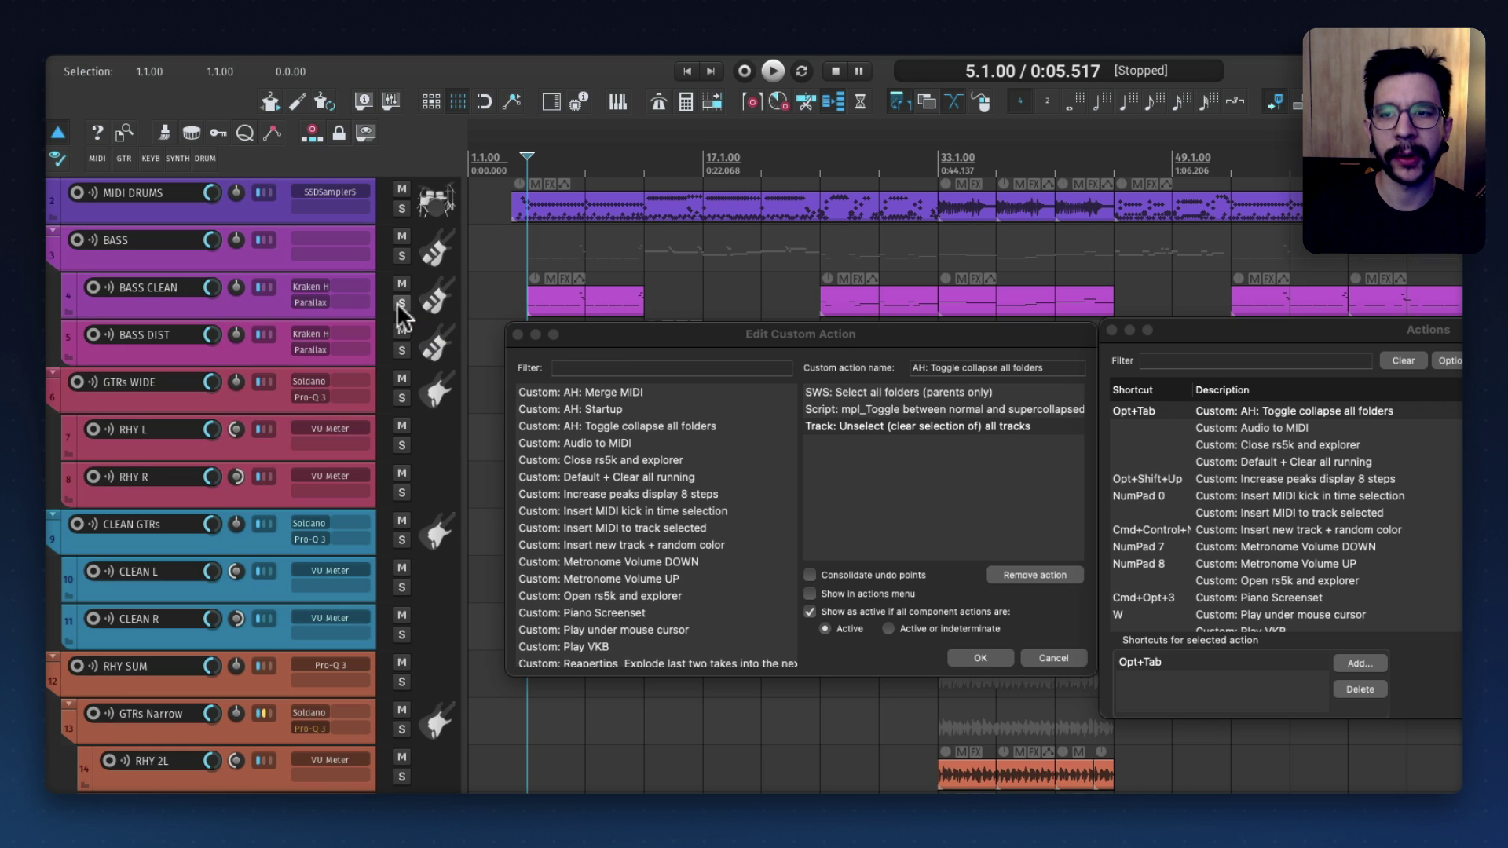
key("alt+Tab")
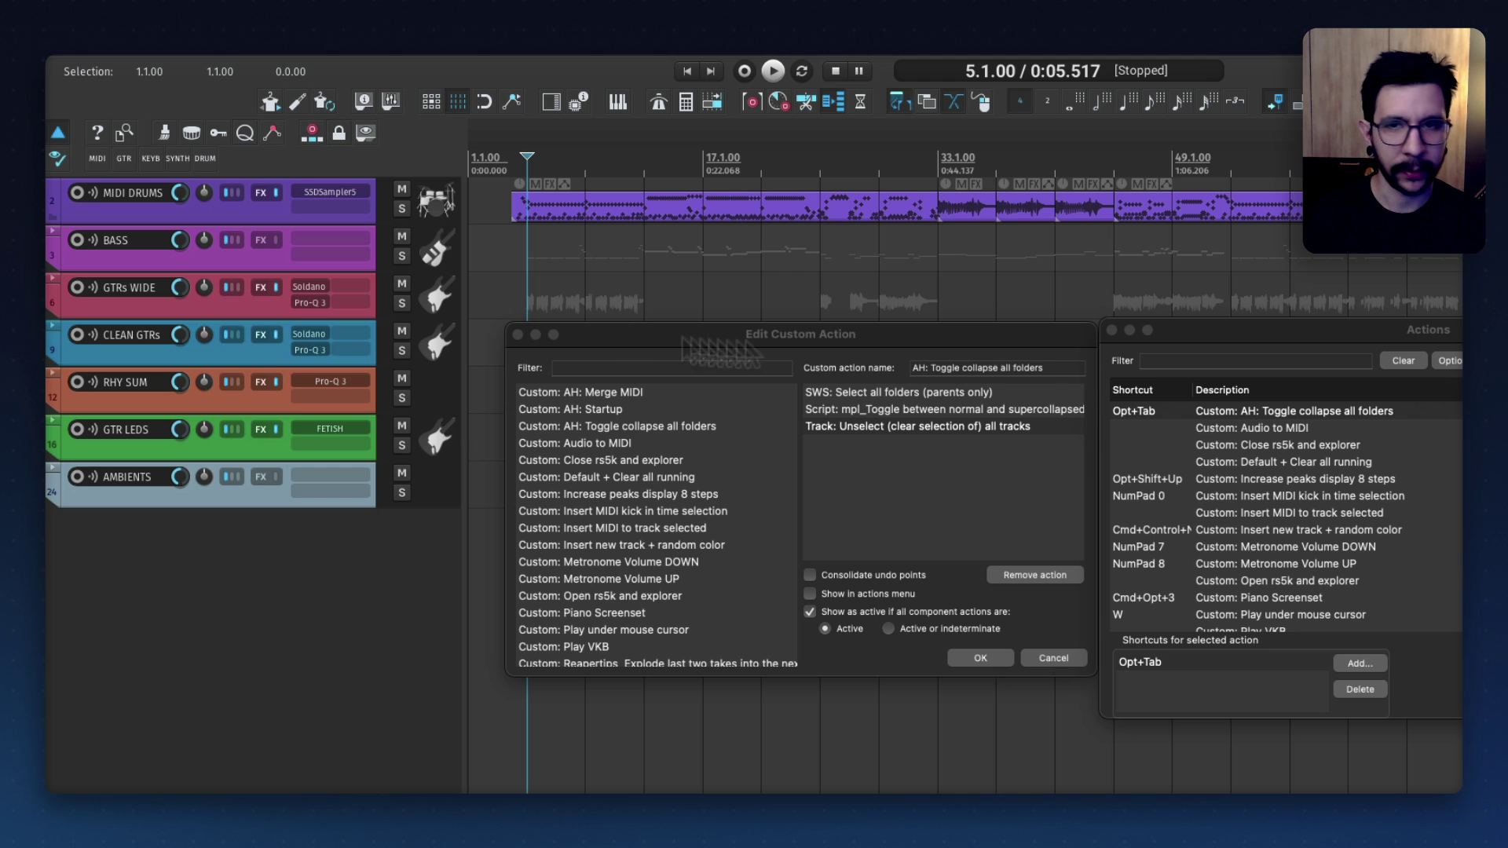
left_click(517, 335)
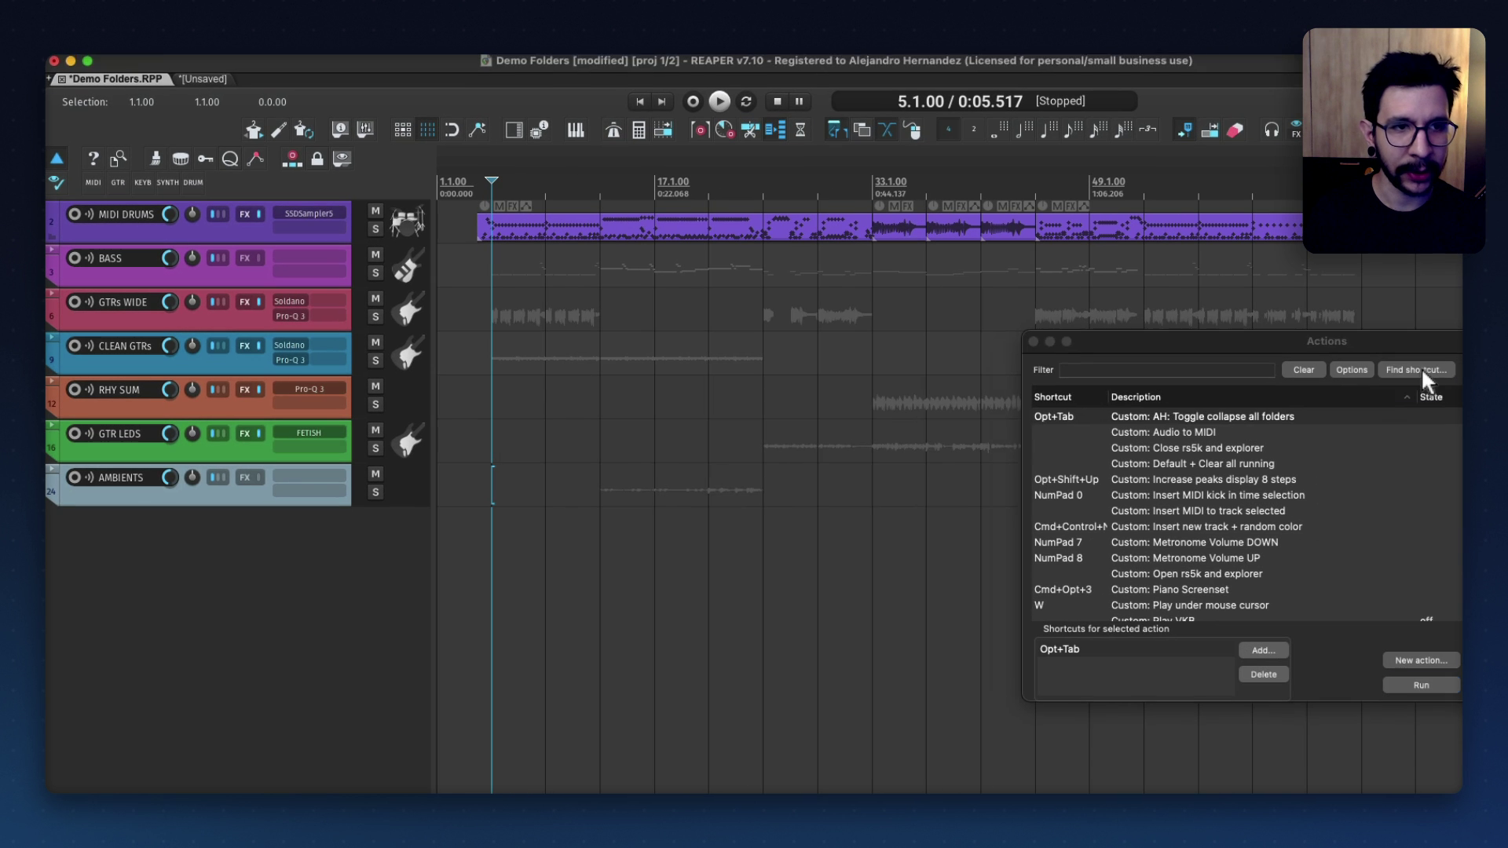
- Look up the action assigned to the Shift+Tab shortcut in the Actions list
left_click(1416, 370)
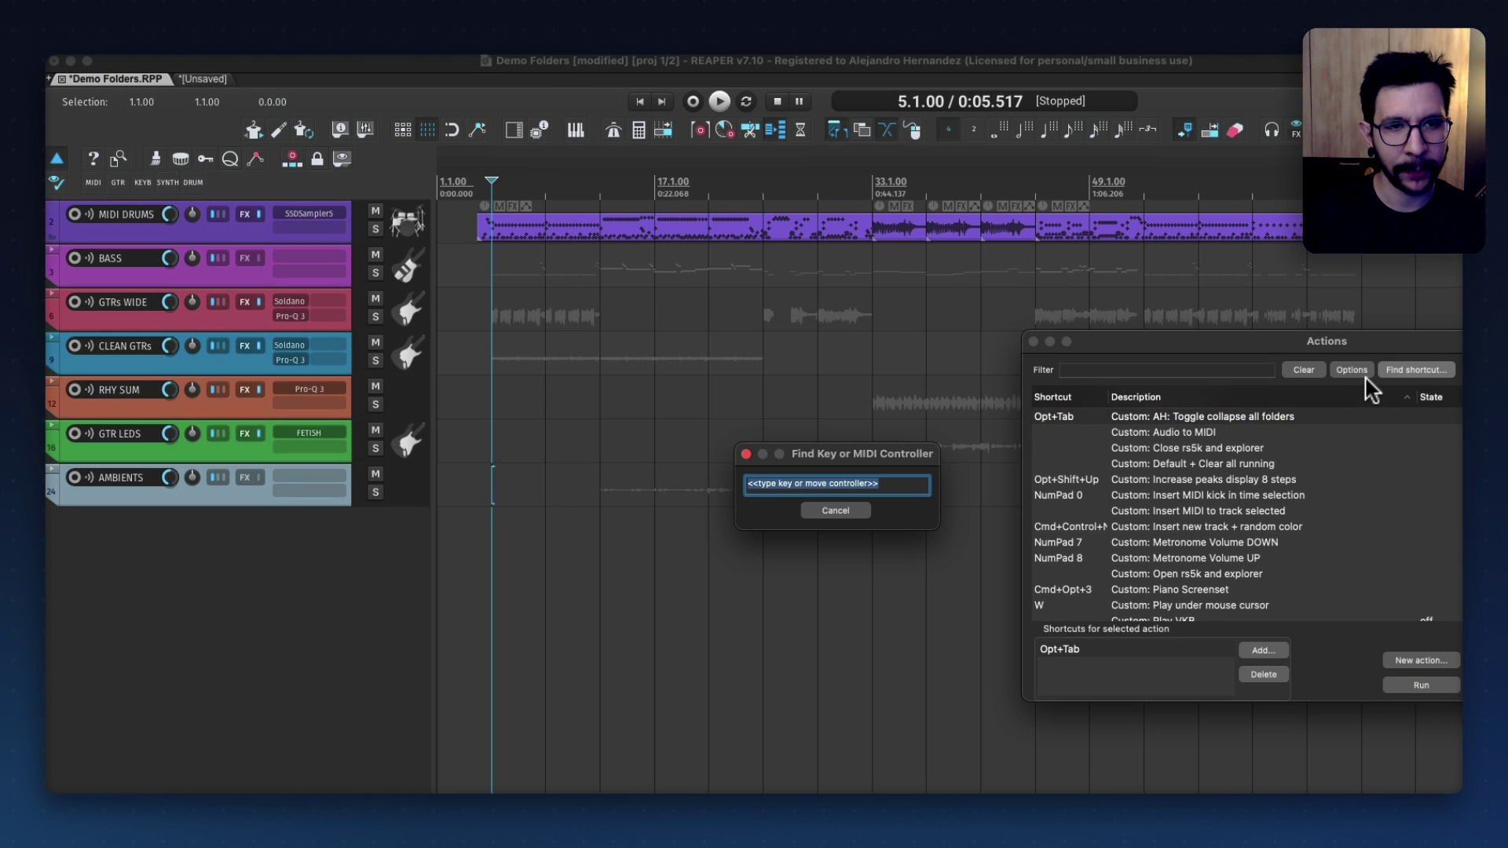
key("shift+Tab")
scroll(1125, 570, "down", 3)
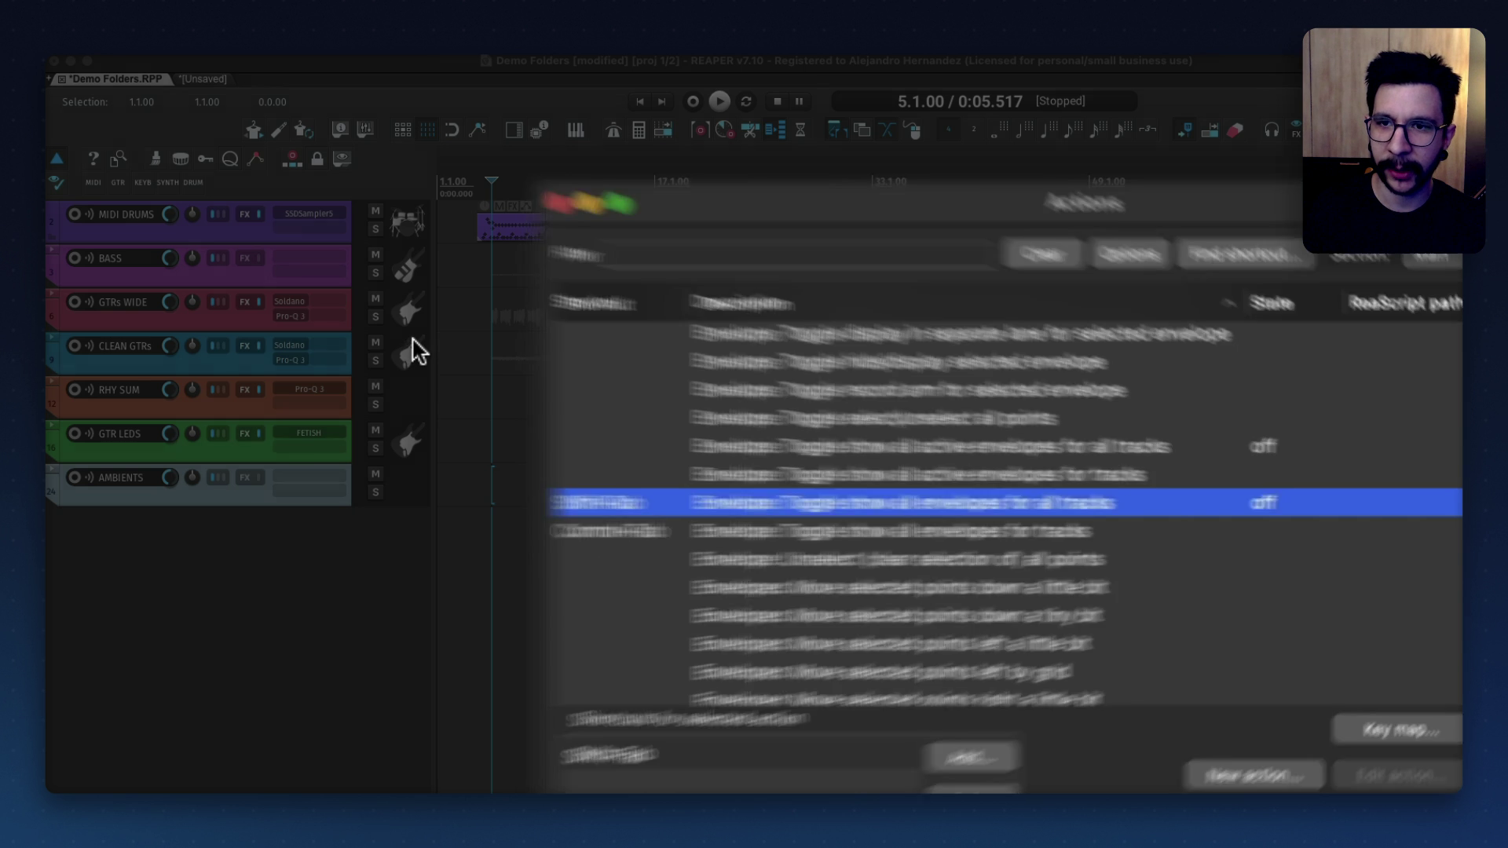
- Expand all folders, toggle all envelopes for all tracks until they are hidden, and highlight "Envelope: Toggle show all envelopes for tracks"
key("shift+Tab")
key("shift+Tab")
key("shift+Tab")
key("shift+Tab")
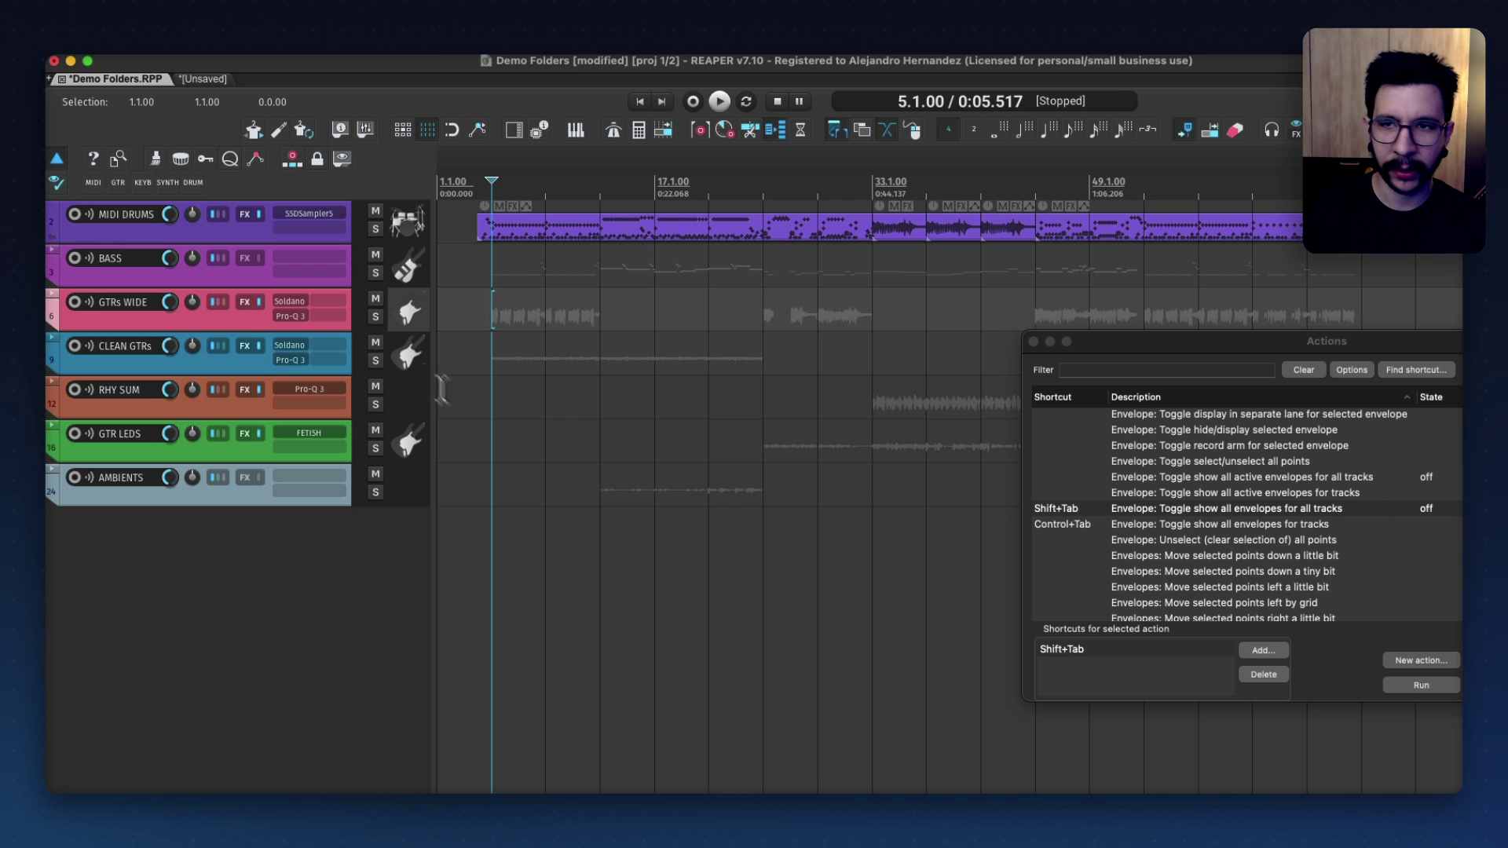
key("shift+Tab")
key("shift+Tab")
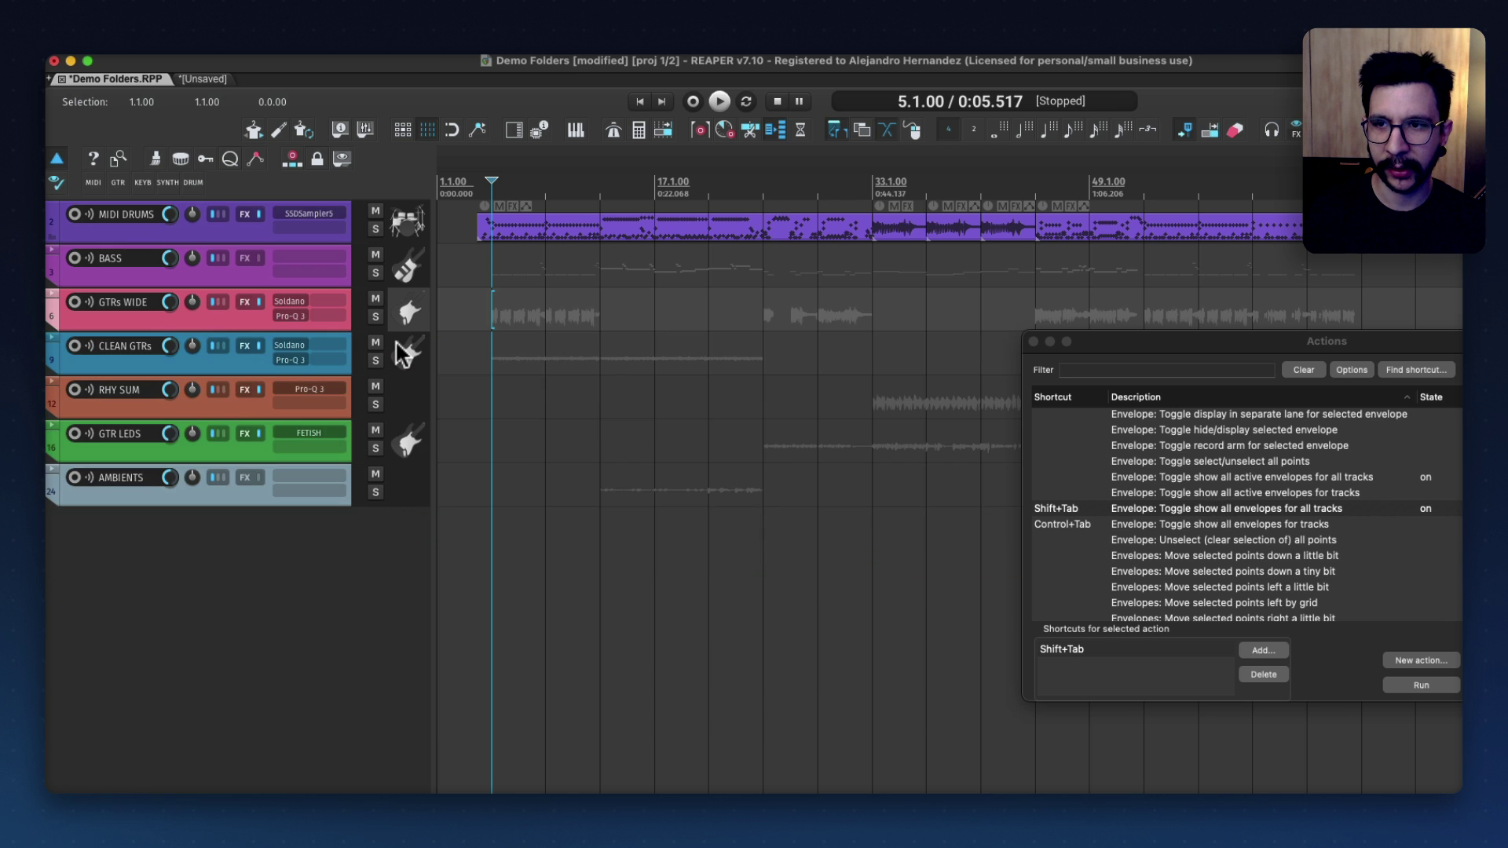
key("Tab")
key("shift+Tab")
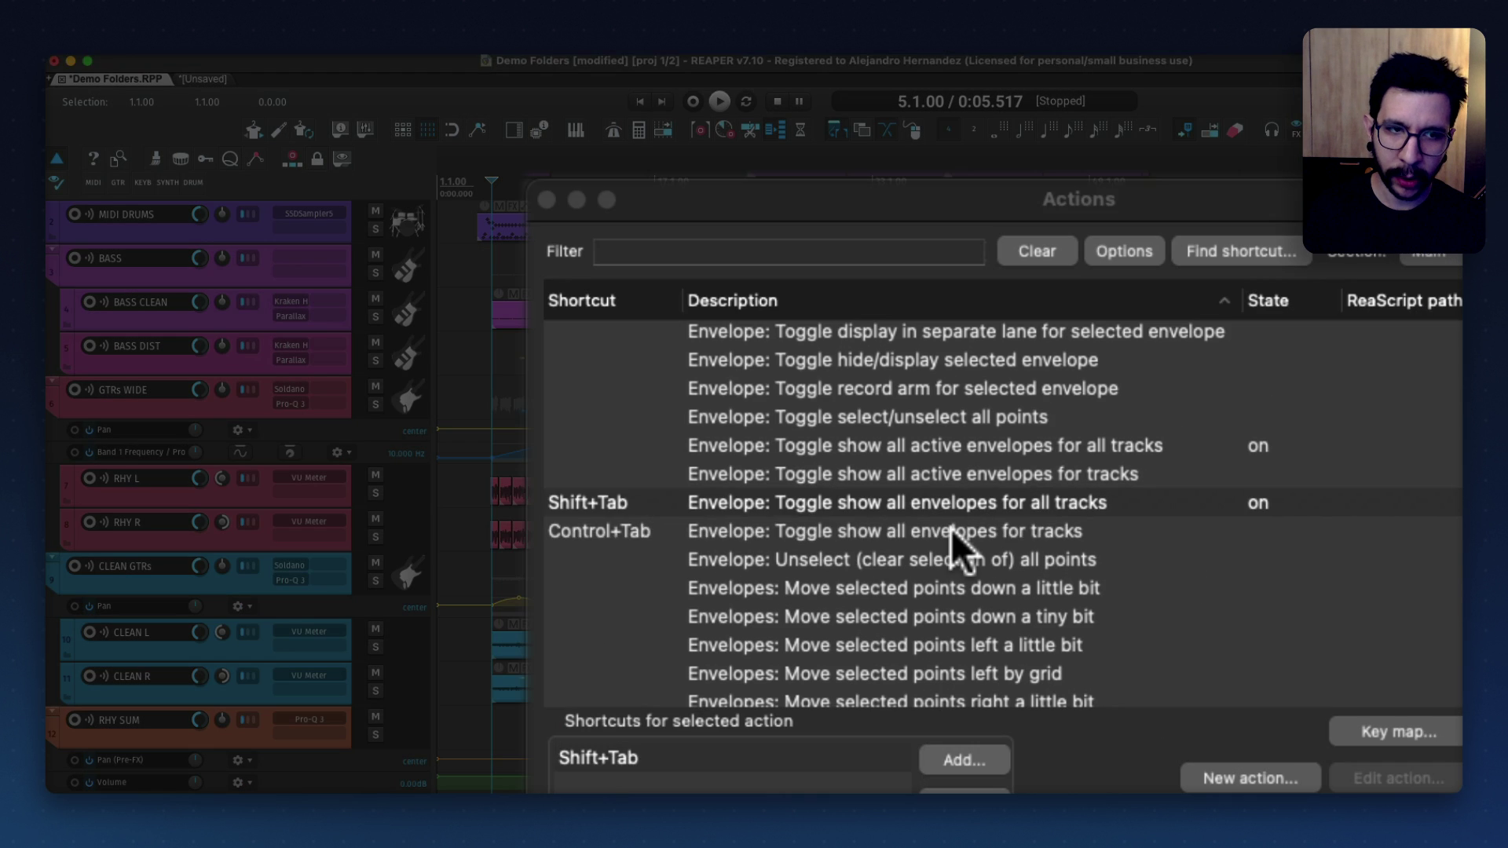
left_click(1256, 526)
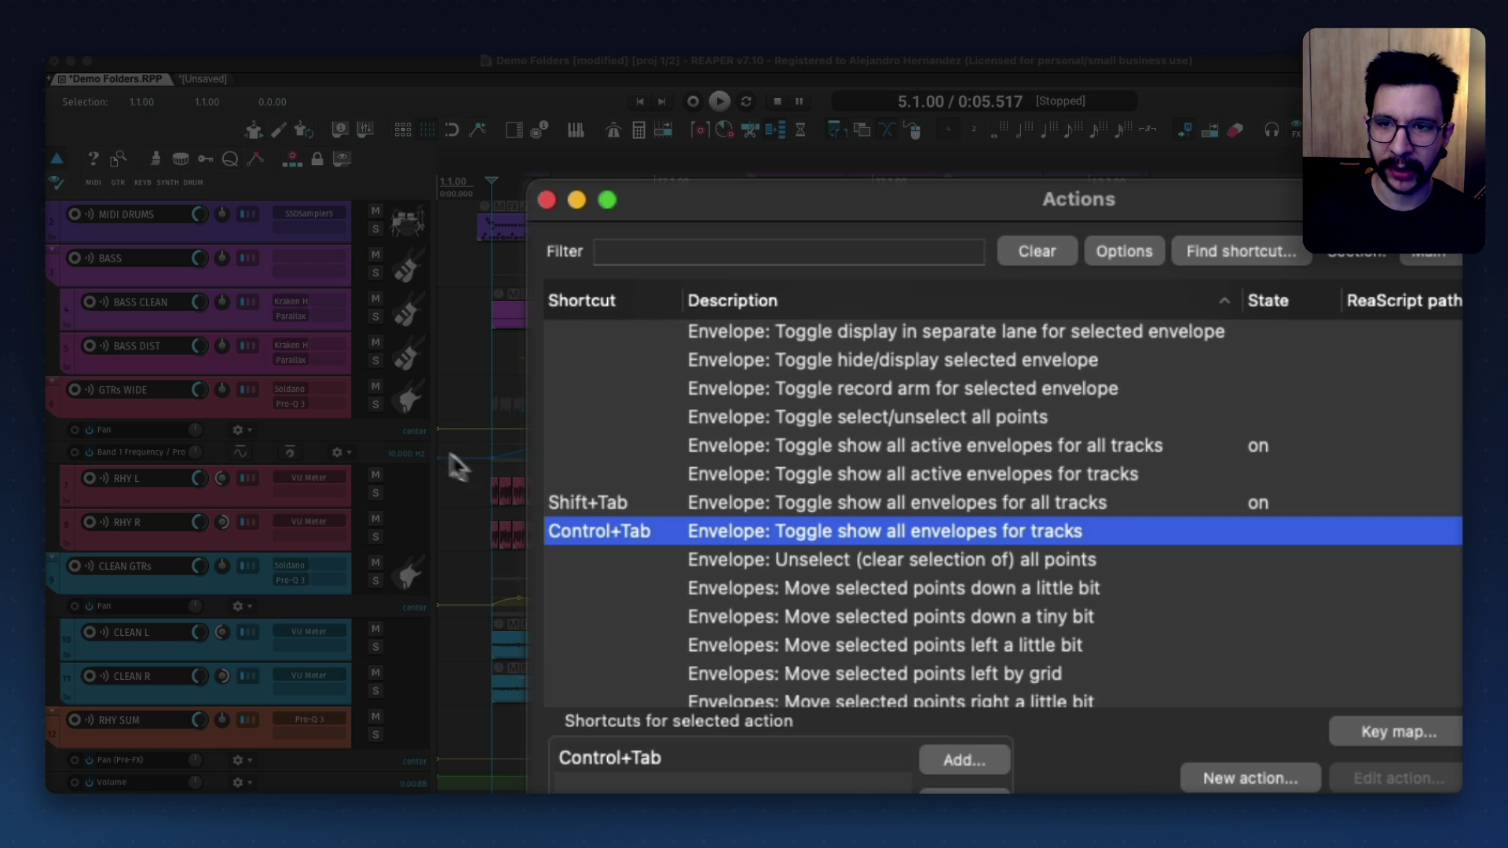
key("shift+Tab")
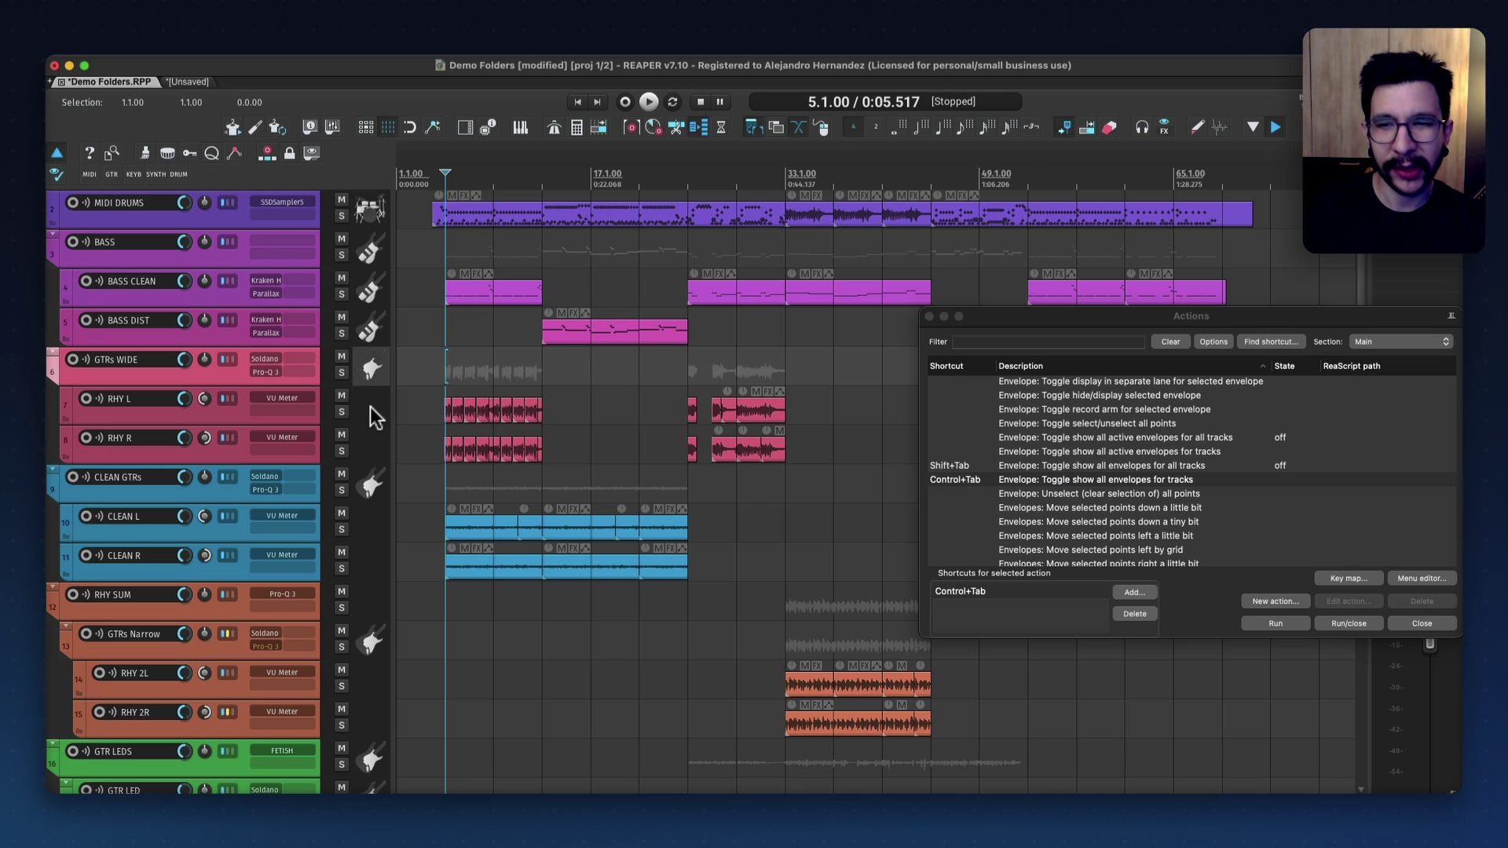
- Repeatedly show and hide the envelopes of only the CLEAN GTRs and GTRs WIDE folder tracks, one track at a time
left_click(360, 486)
key("ctrl+Tab")
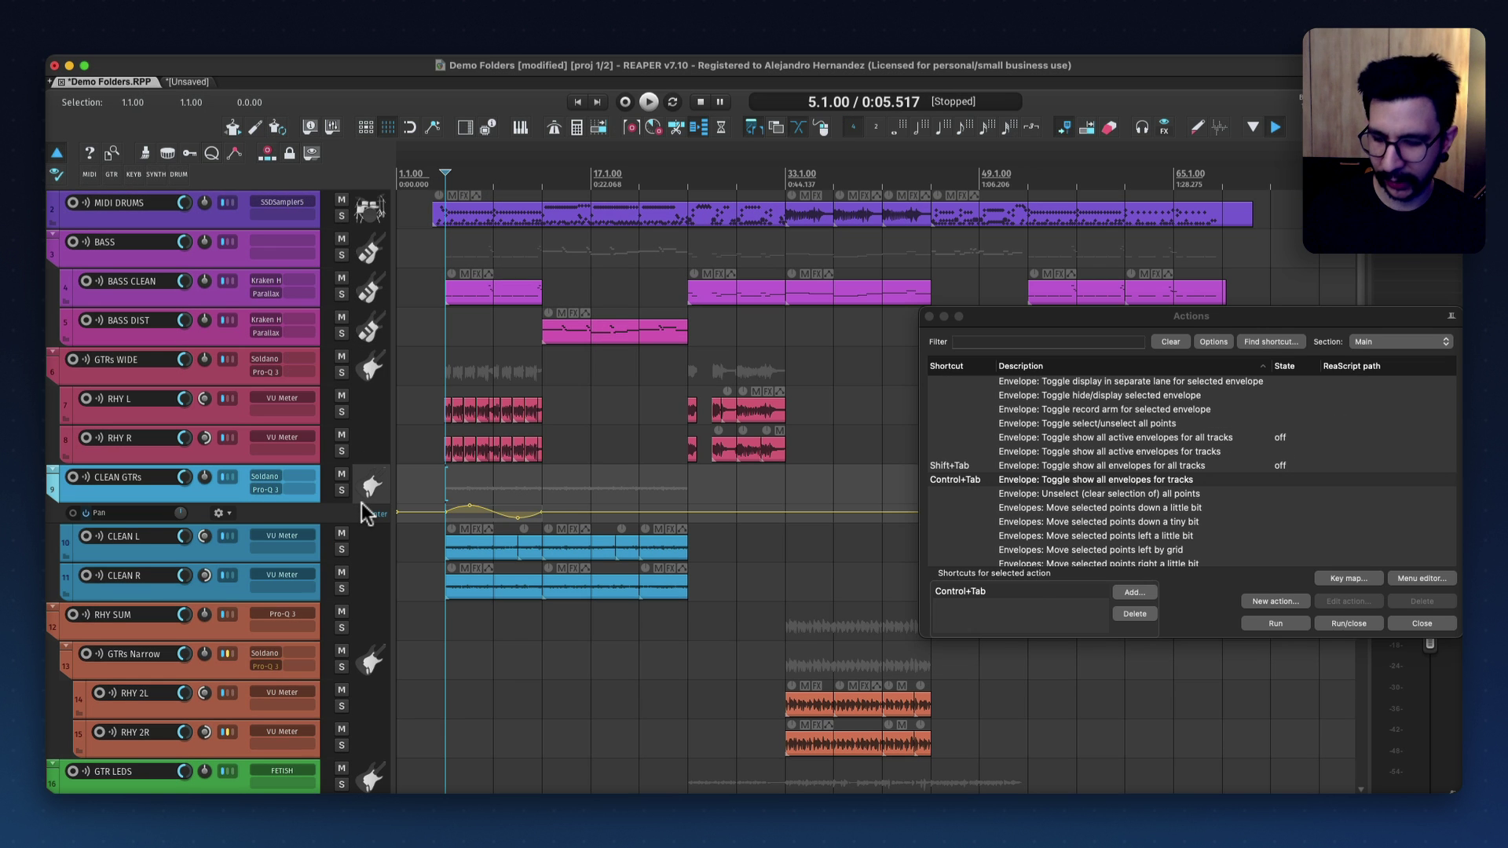
key("ctrl+Tab")
left_click(372, 379)
key("ctrl+Tab")
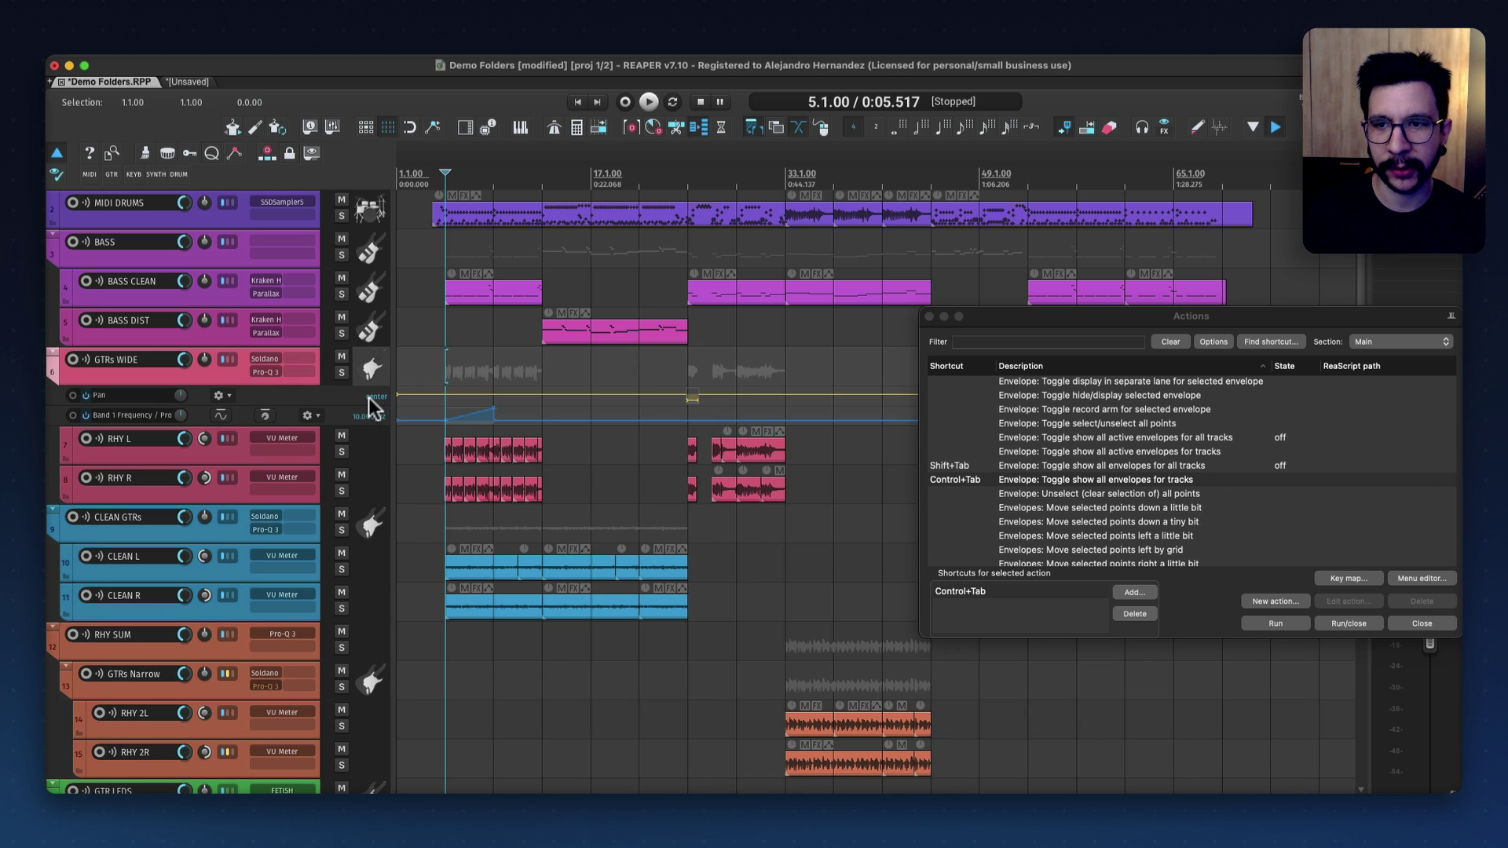
left_click(374, 531)
key("ctrl+Tab")
key("ctrl+Tab")
key("ctrl+Tab")
key("ctrl+Tab")
left_click(373, 378)
key("ctrl+Tab")
key("ctrl+Tab")
key("ctrl+Tab")
key("ctrl+Tab")
key("ctrl+Tab")
- Collapse the BASS, GTRs WIDE and CLEAN GTRs folders one by one until their child tracks are hidden
left_click(377, 241)
key("Tab")
key("Tab")
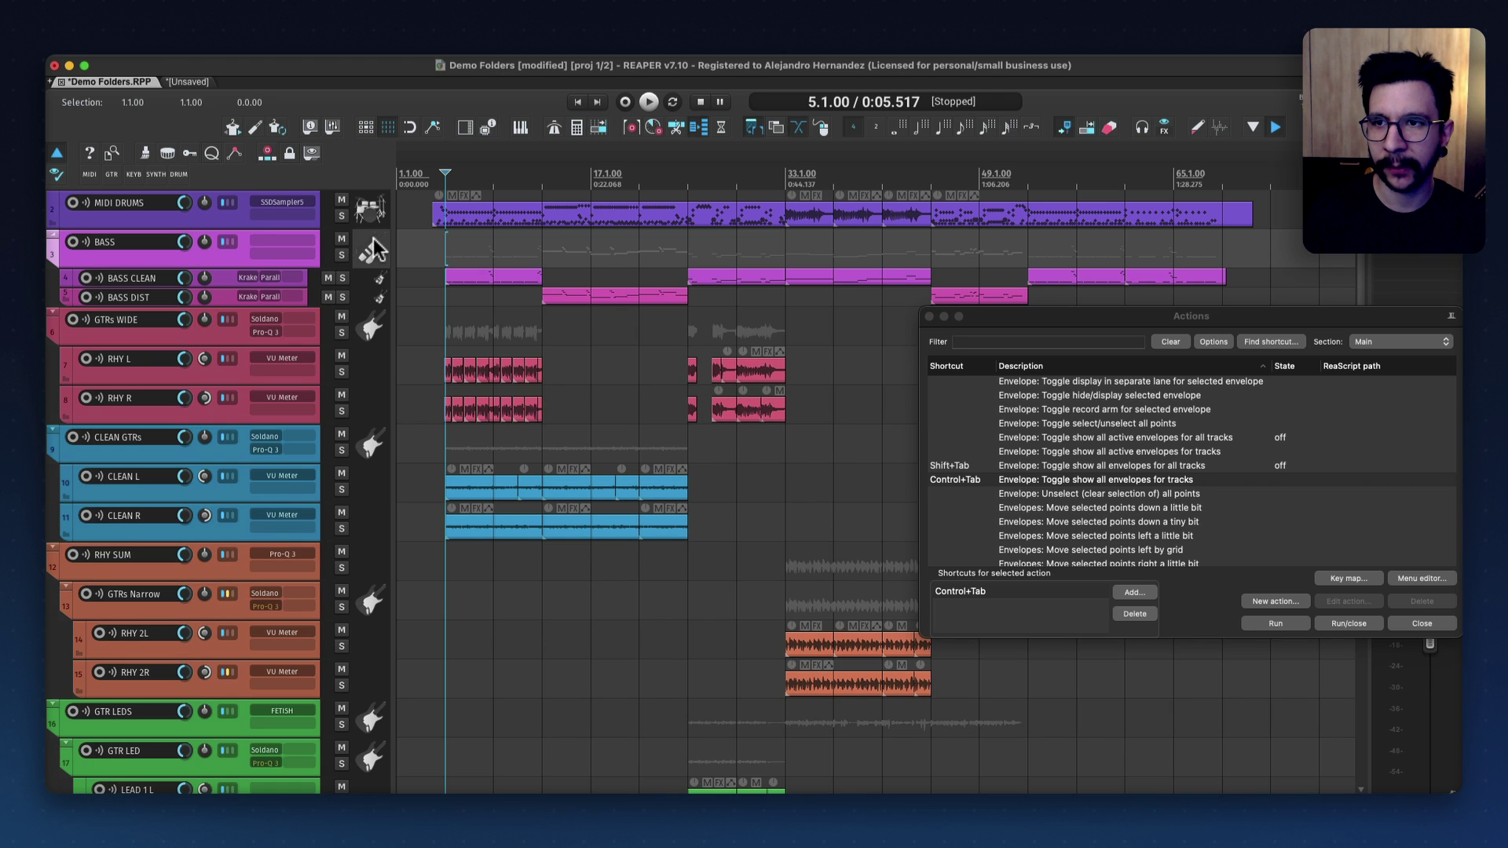
left_click(364, 292)
key("Tab")
key("Tab")
left_click(361, 323)
key("Tab")
key("Tab")
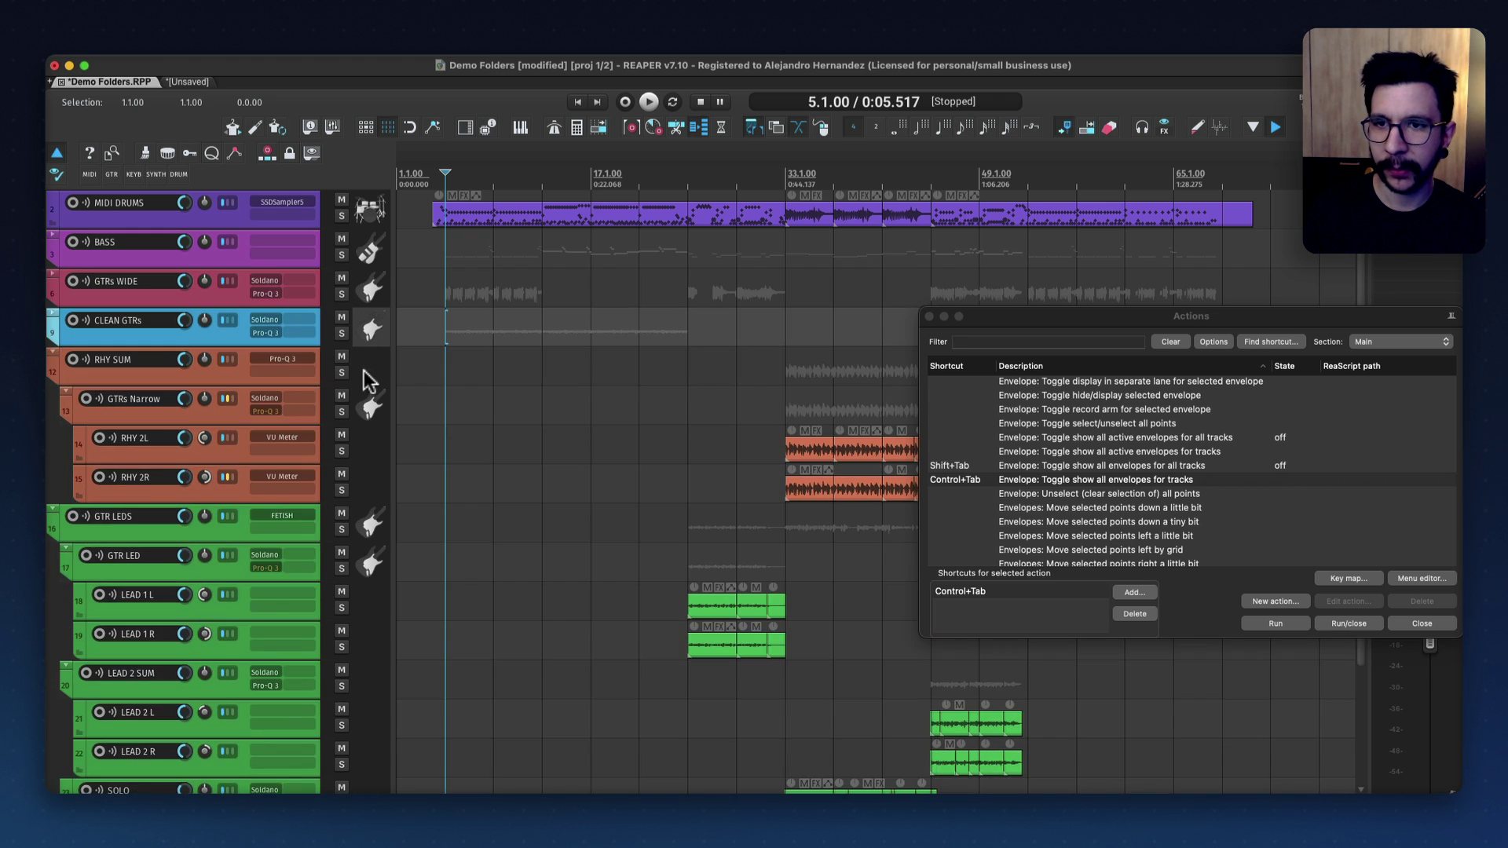
- Cycle the RHY SUM folder's collapse state and collapse all folders at once
left_click(364, 376)
key("Tab")
key("Tab")
key("Tab")
key("Tab")
key("super+z")
key("alt+Tab")
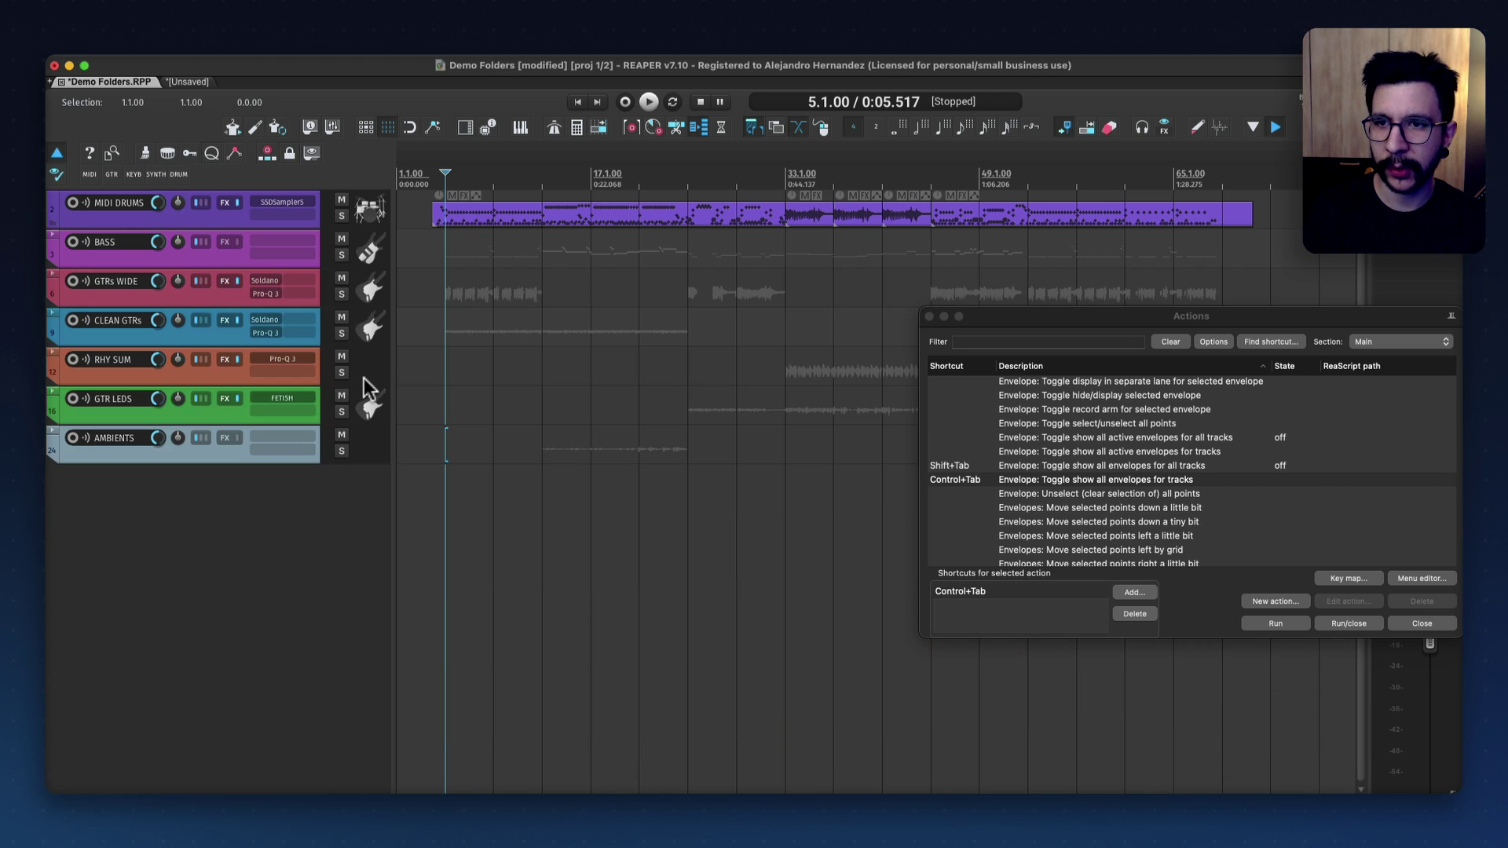
- Cycle the BASS and GTRs WIDE folders through their track heights, ending with BASS's child tracks small and GTRs WIDE collapsed
left_click(365, 257)
key("Tab")
key("Tab")
key("Tab")
left_click(373, 289)
key("Tab")
key("Tab")
key("super+z")
key("Tab")
key("Tab")
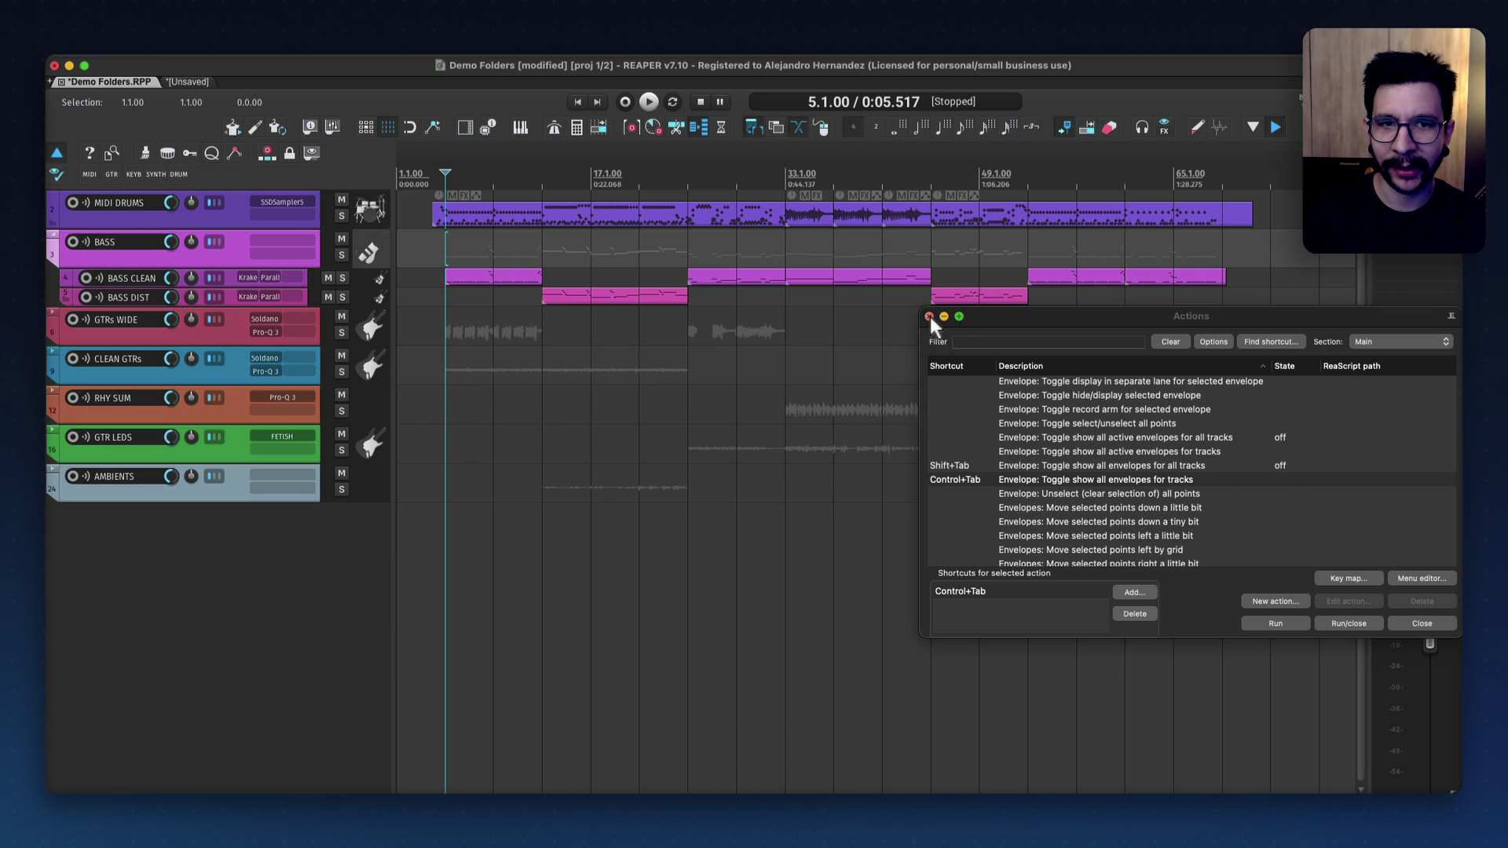
- Close the action list, collapse the BASS folder to hide its child tracks, and select the GTRs WIDE track
left_click(929, 316)
key("Tab")
left_click(370, 289)
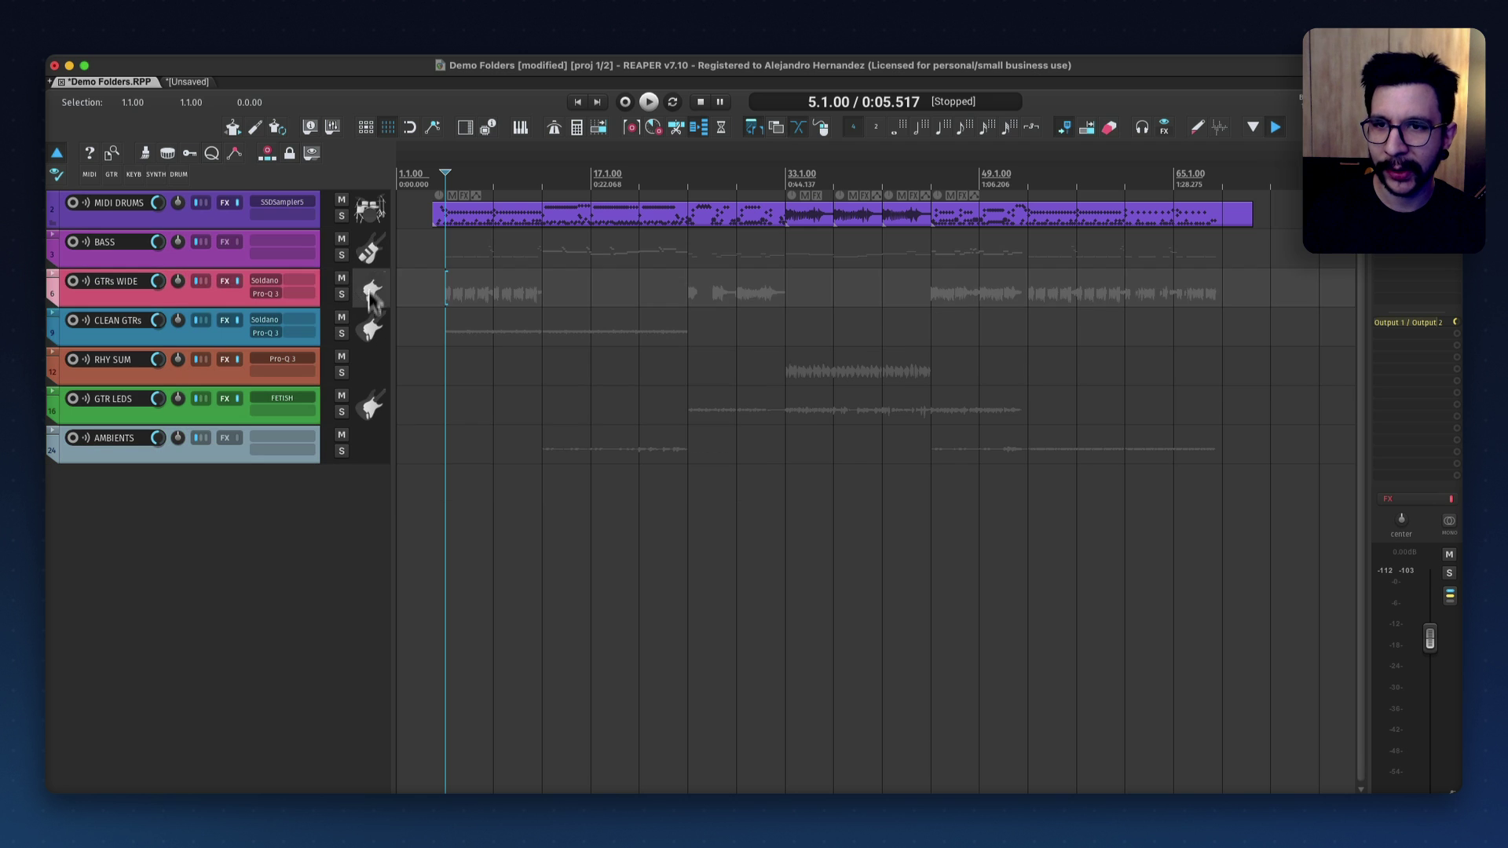
- Cycle the BASS folder's child tracks through small, full height and hidden, leaving the folder collapsed
left_click(372, 314)
left_click(368, 253)
left_click(368, 253)
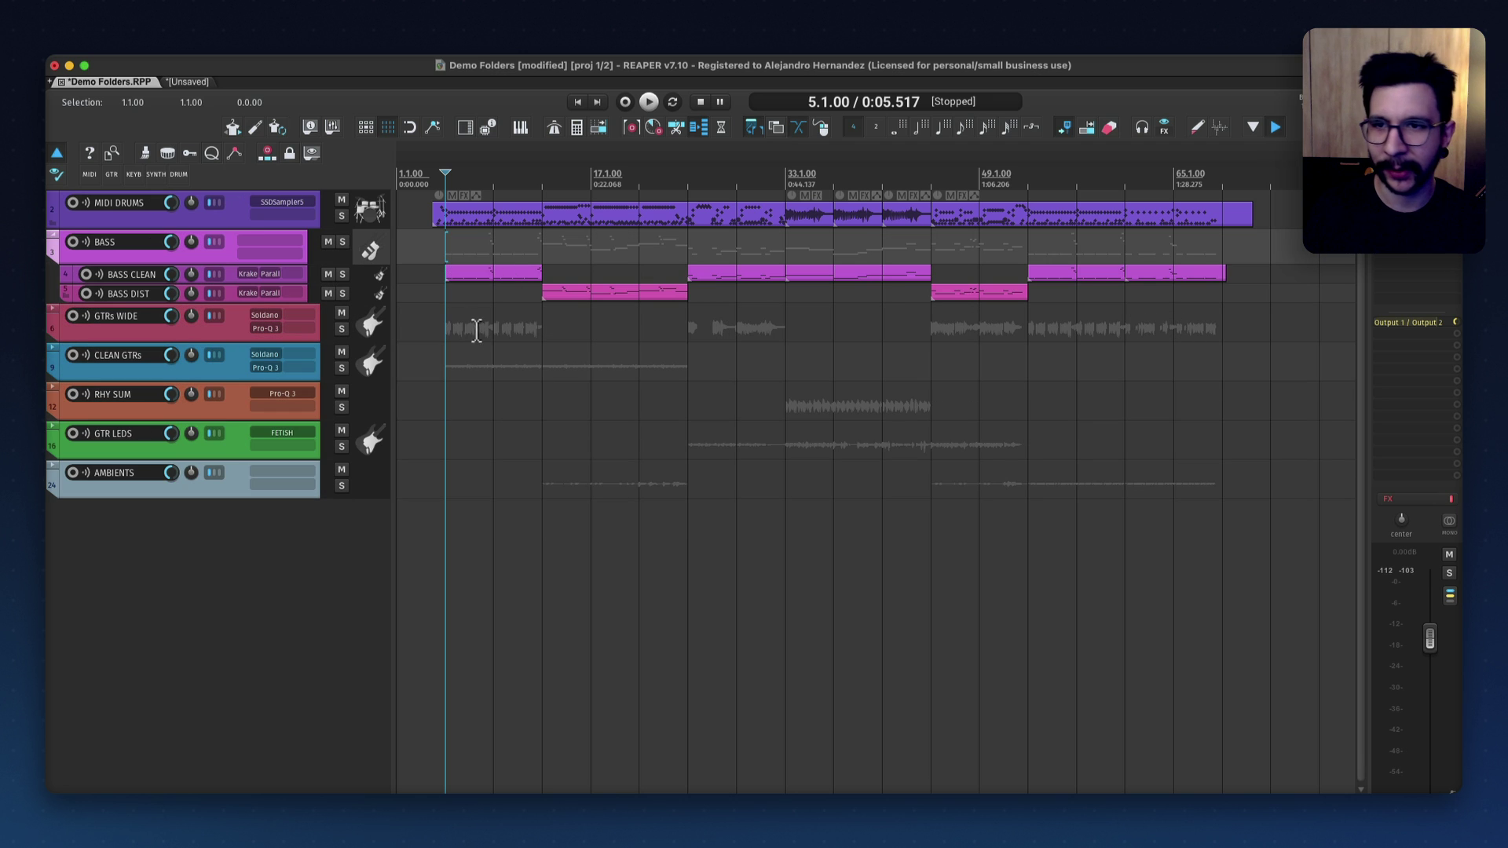
left_click(370, 253)
left_click(370, 253)
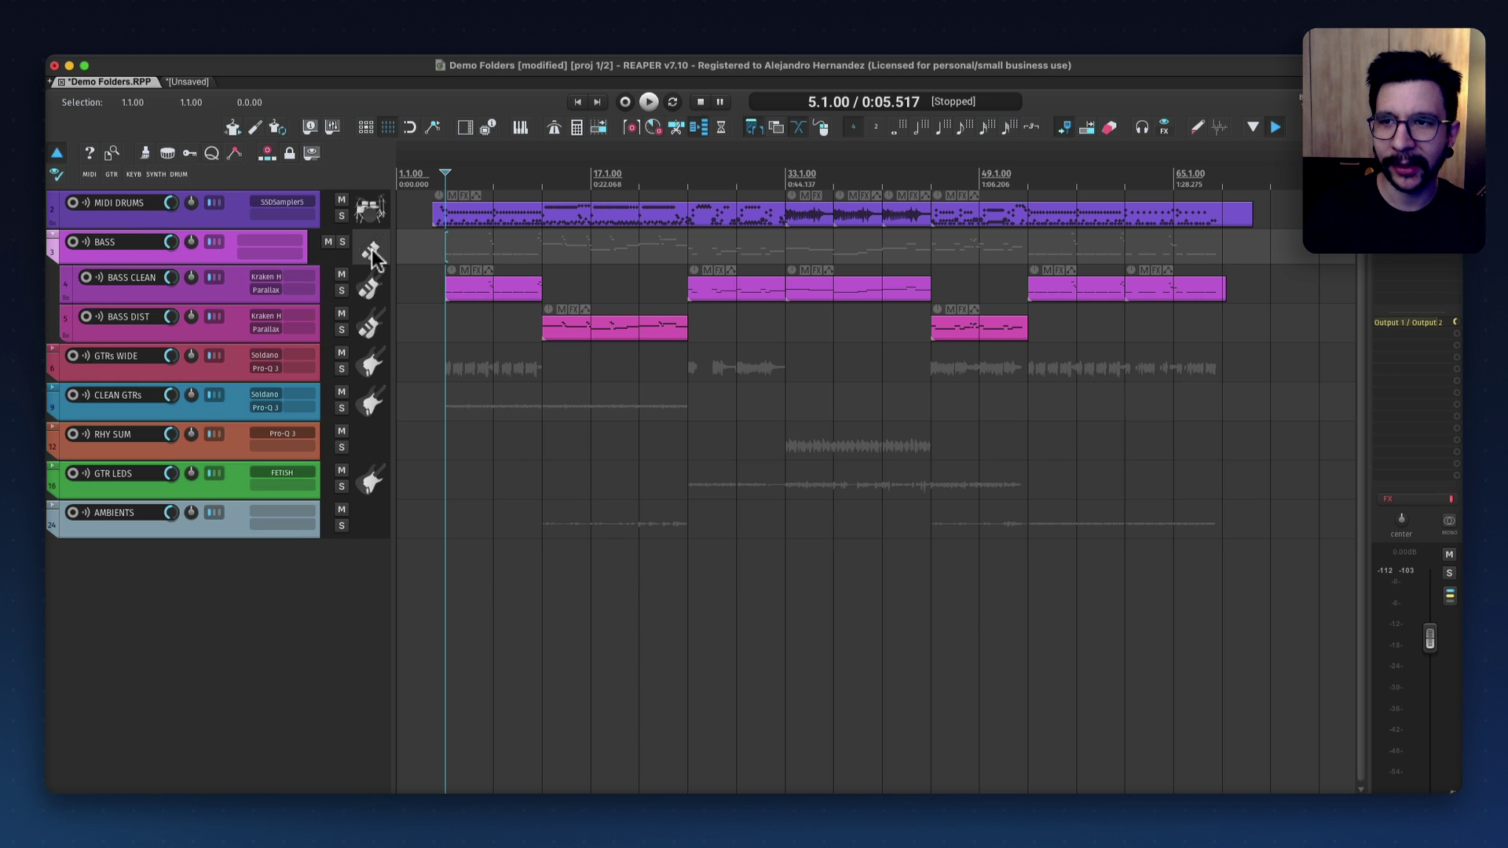
left_click(371, 253)
left_click(371, 253)
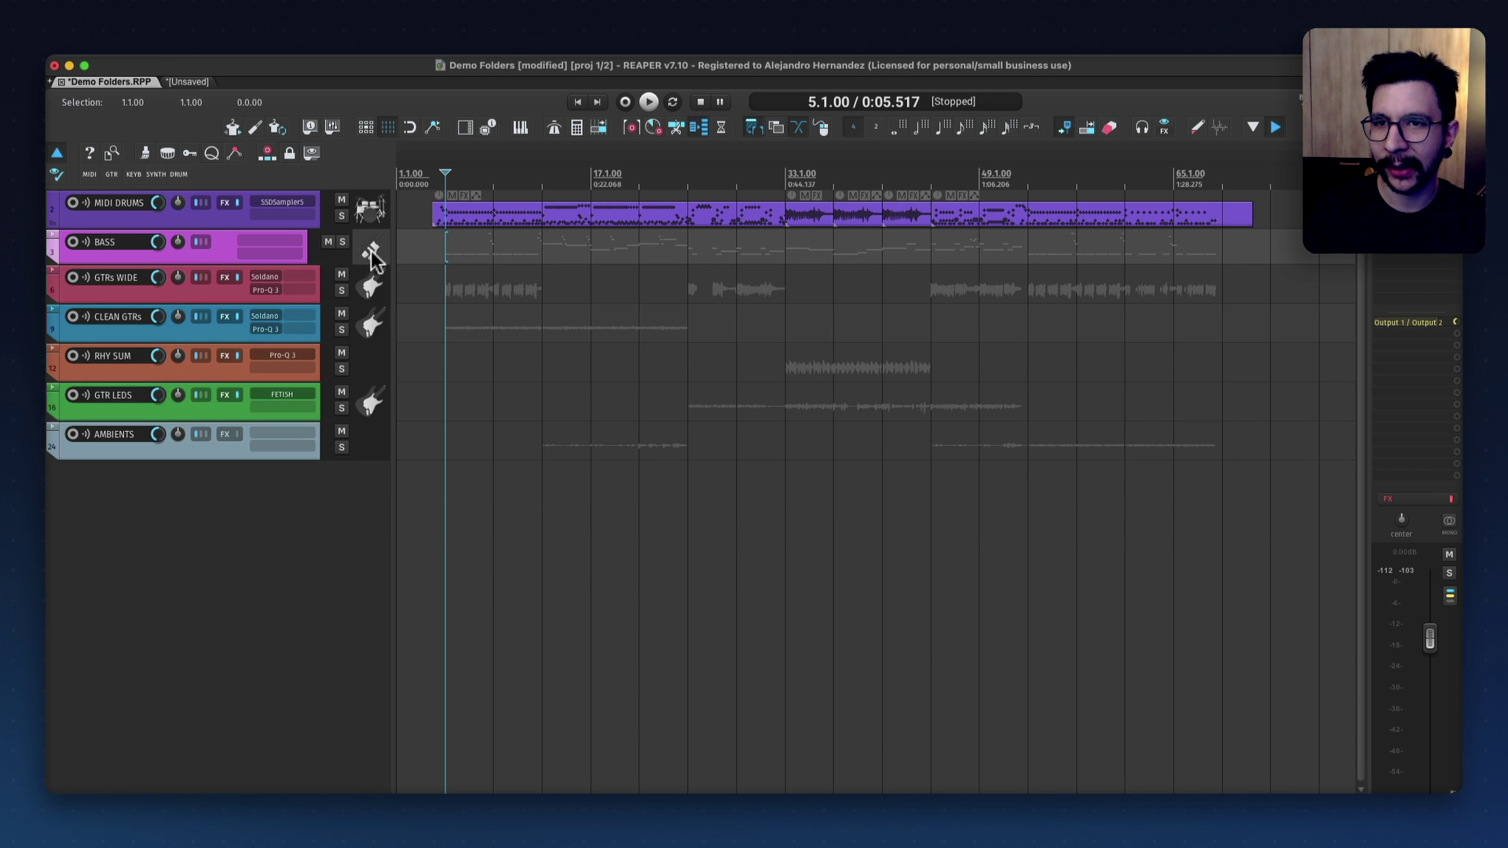
- Make the tracks slightly taller, then expand the GTRs WIDE and CLEAN GTRs folders together to small child tracks
scroll(369, 304, "up", 2)
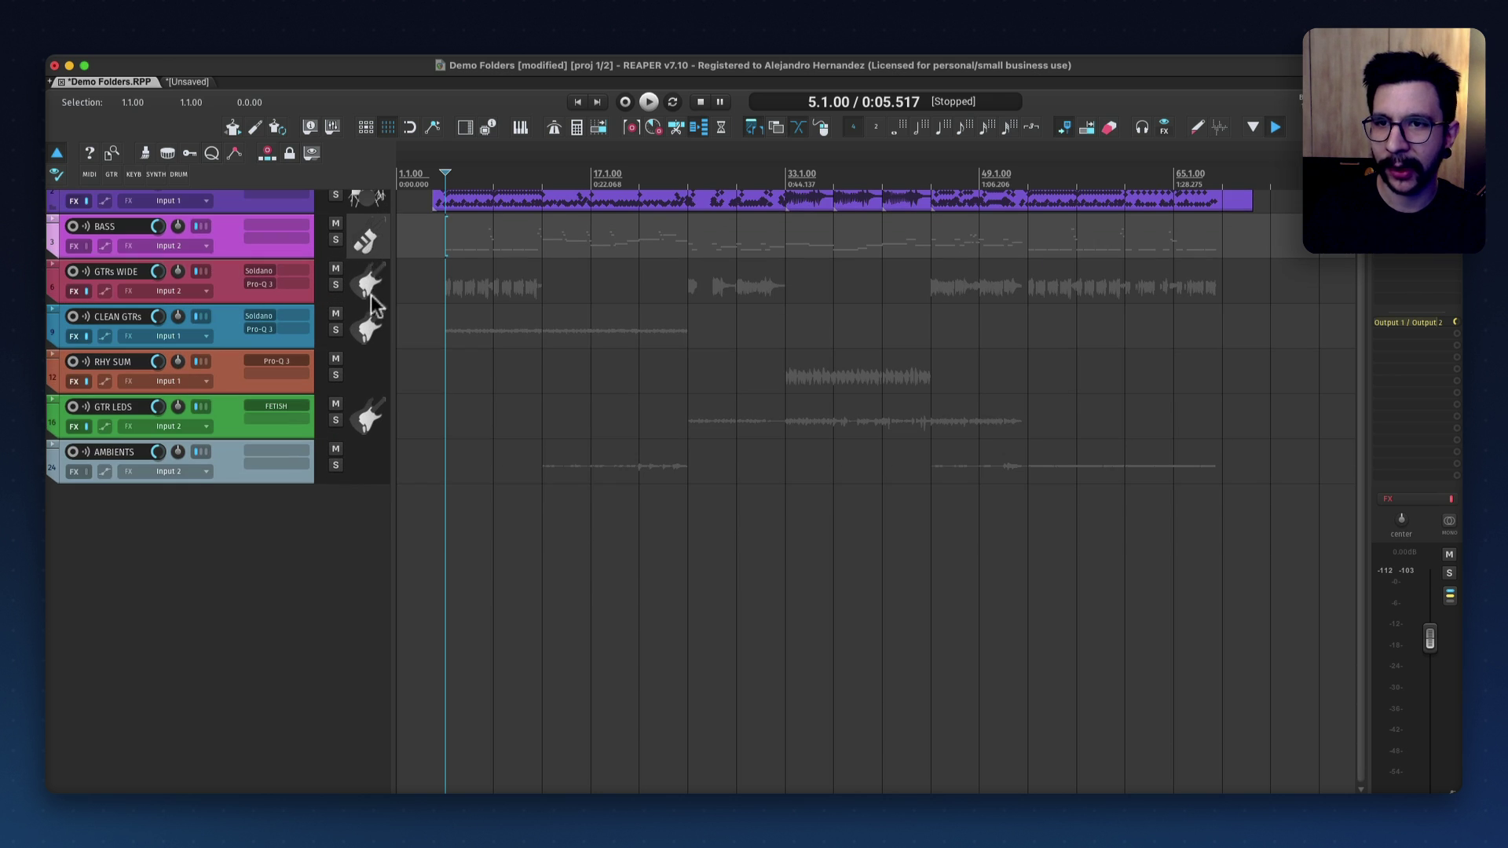
left_click(364, 322)
left_click(369, 289, "super")
key("f")
key("f")
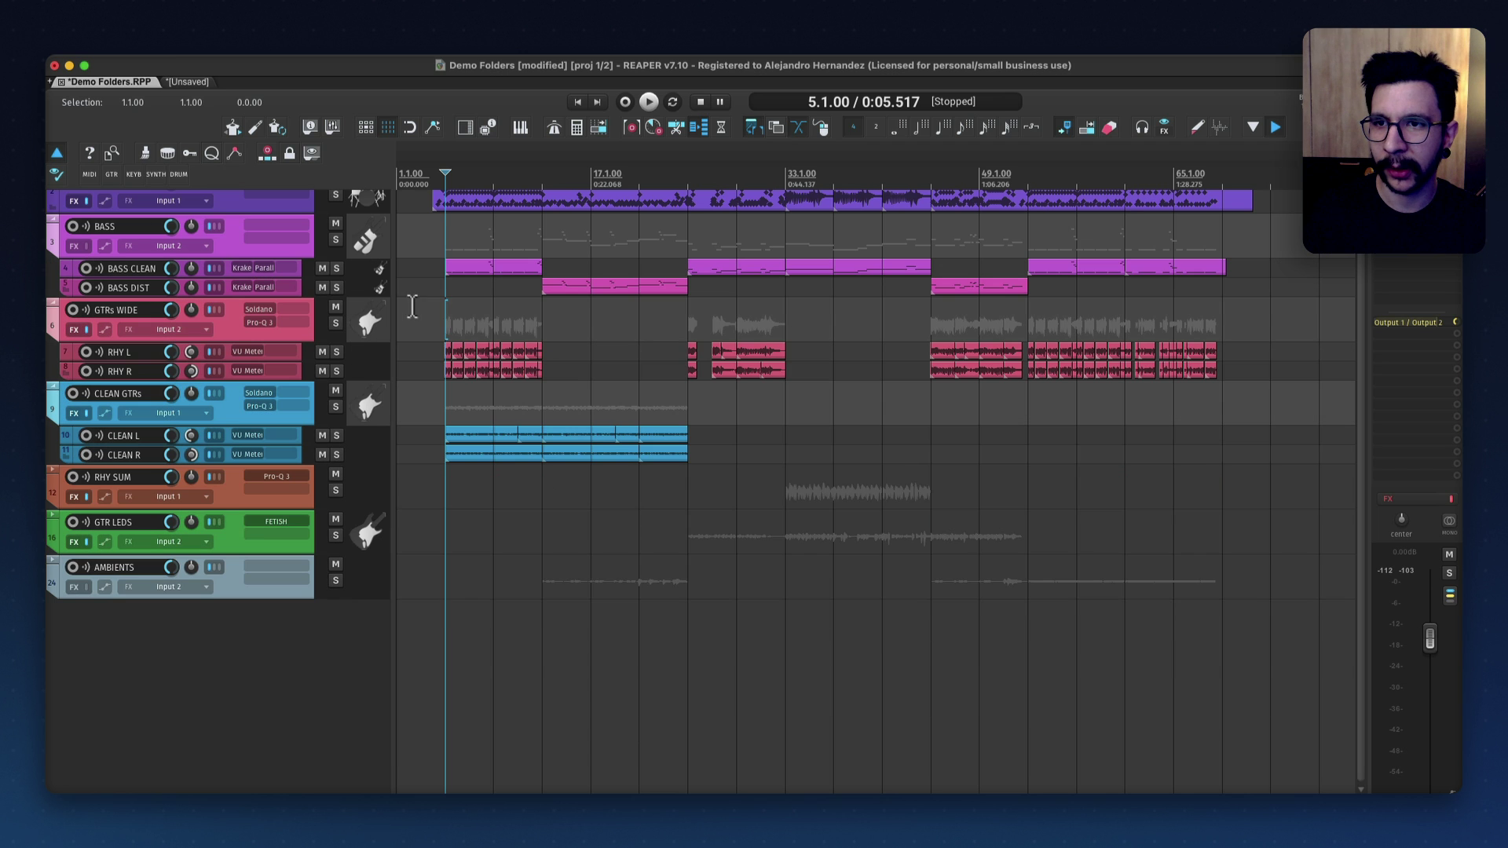
- Collapse all expanded folders, enlarge every track's height until the input controls show, and select the GTRs WIDE track
left_click_drag(416, 312, 503, 415)
left_click(369, 524)
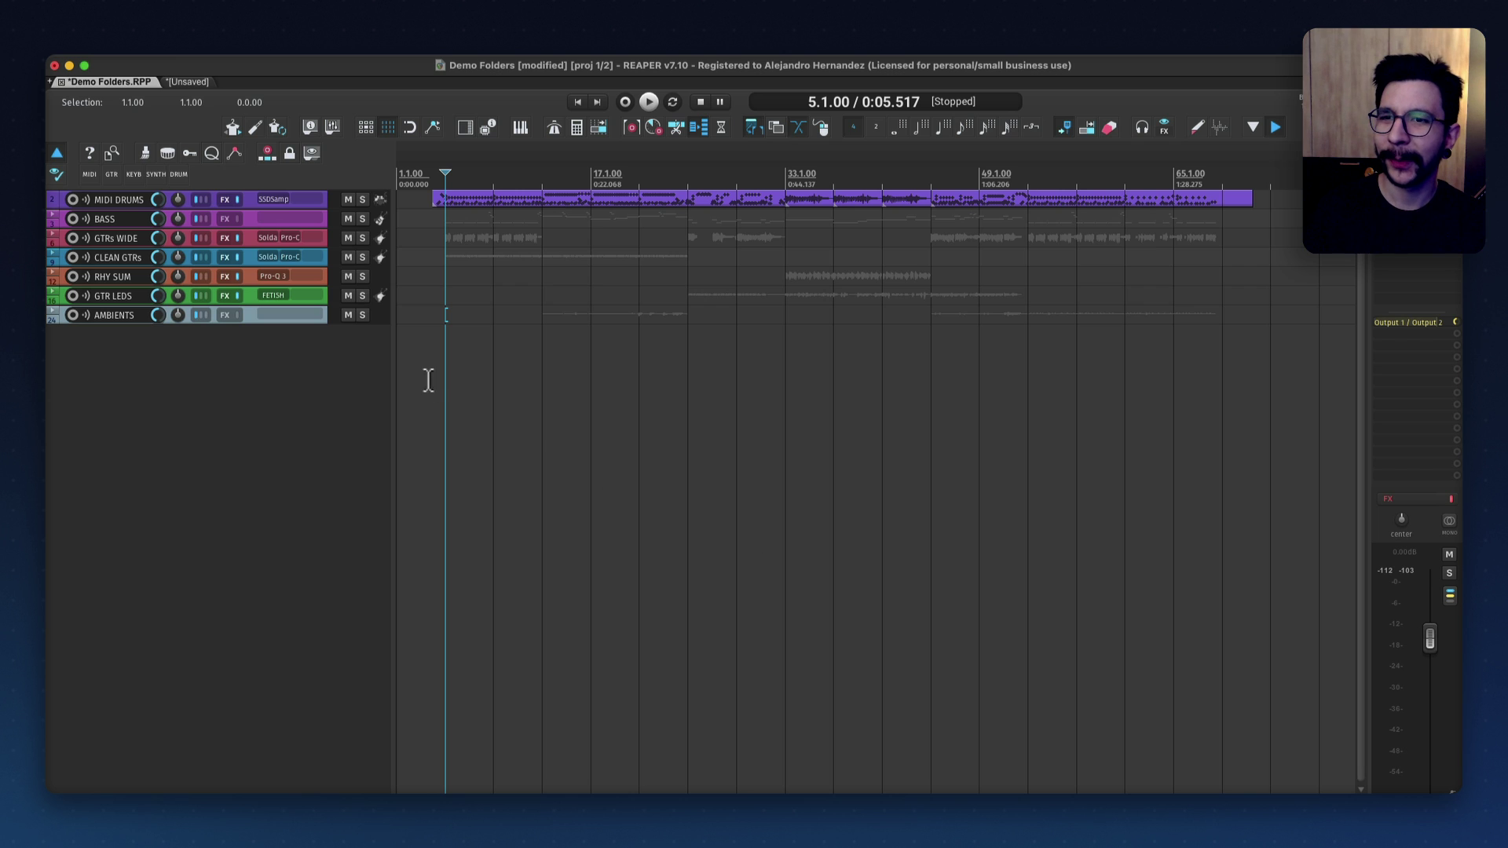
key("grave")
scroll(444, 327, "up", 5)
left_click(361, 346)
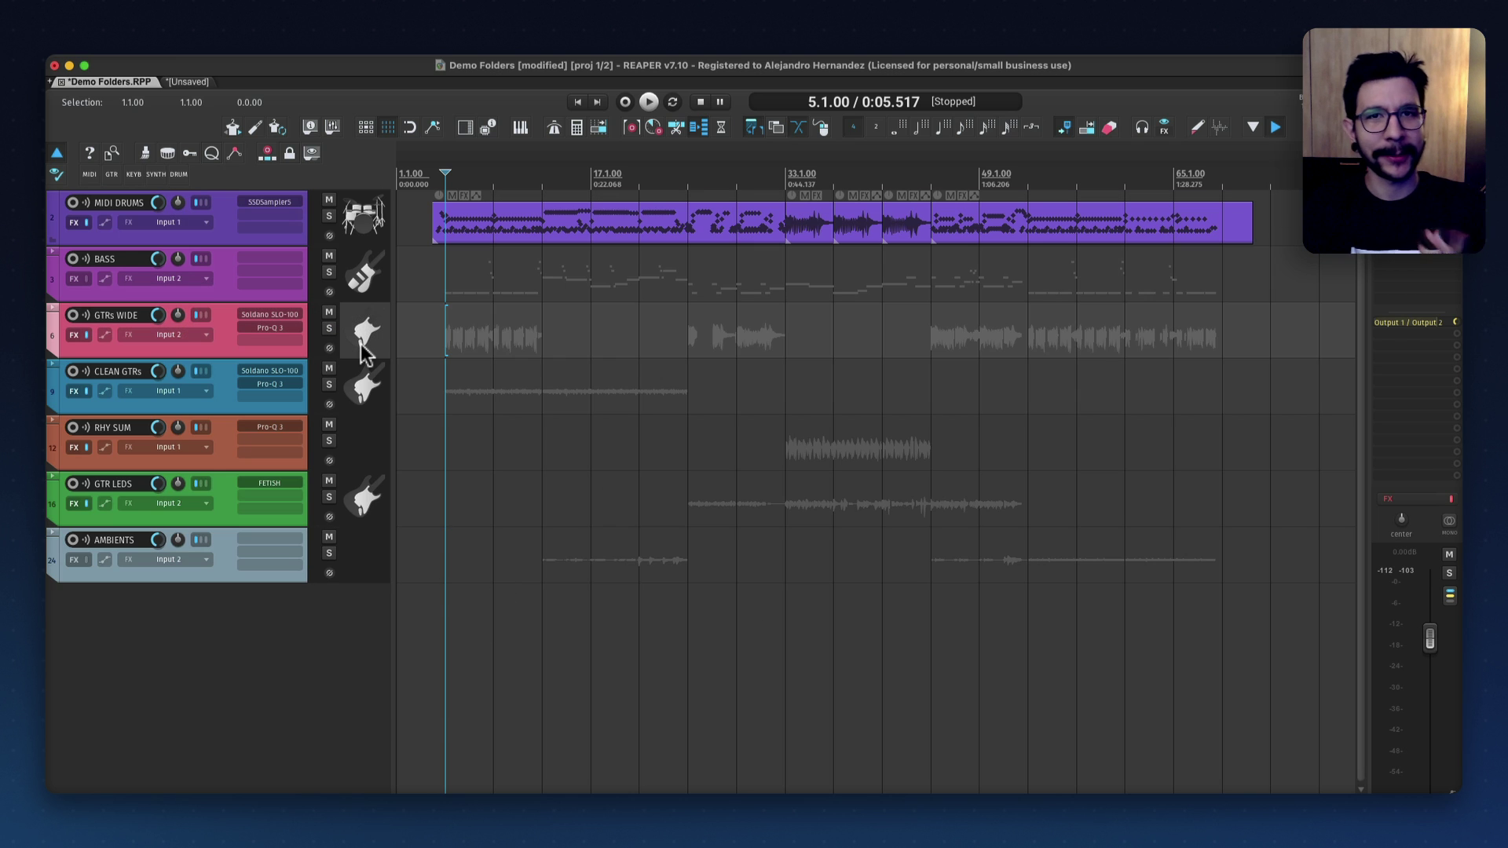